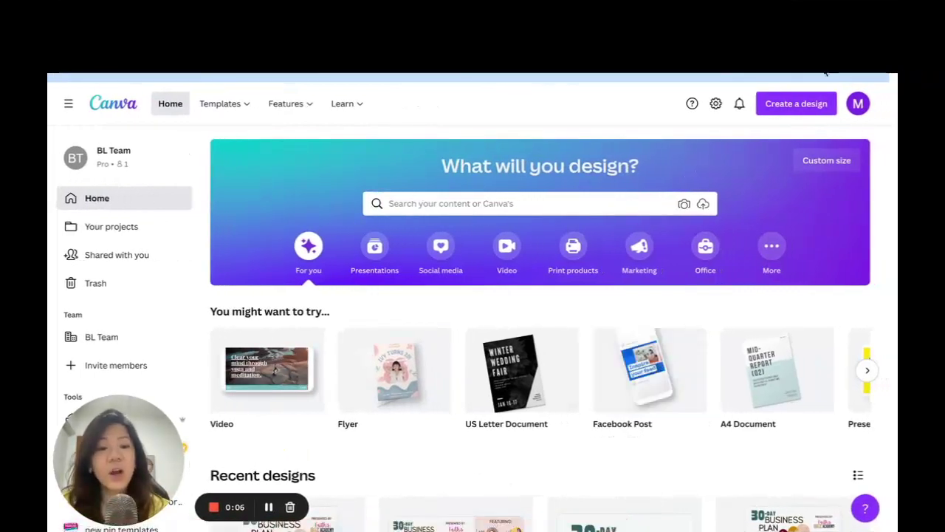
- Create a new blank US Letter Document design
scroll(697, 169, down, 1)
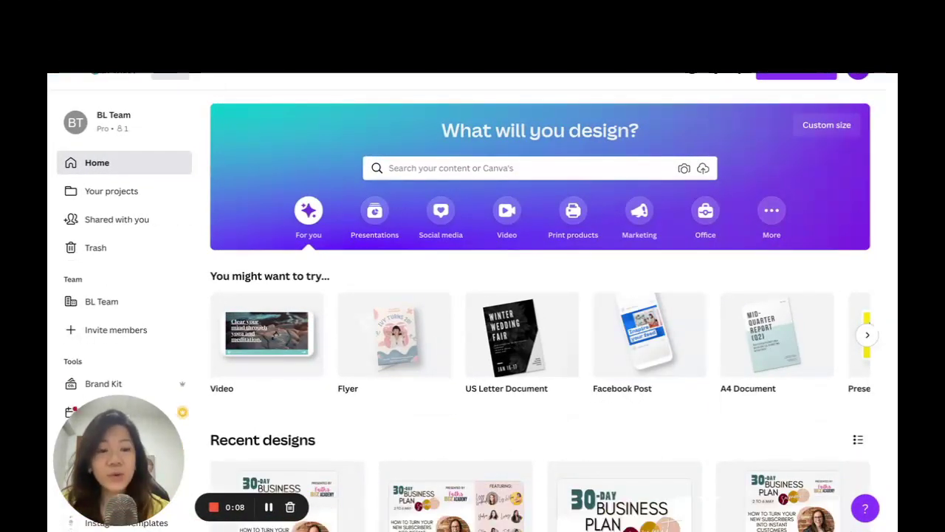
click(785, 72)
text(US)
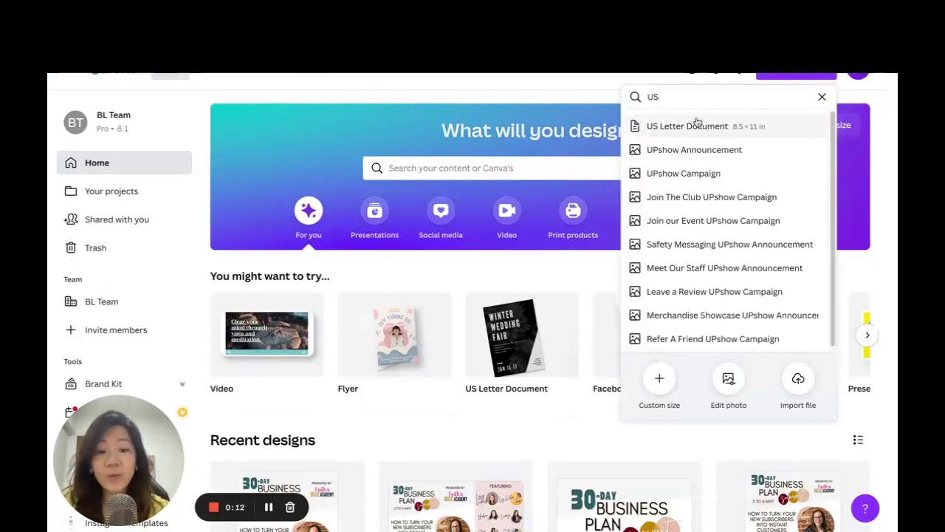
key(BackSpace)
key(BackSpace)
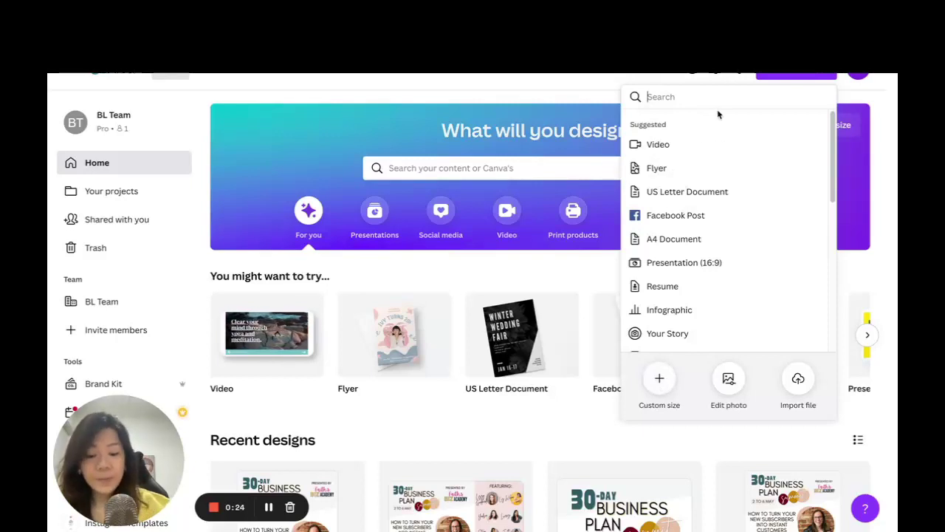
text(us)
click(707, 127)
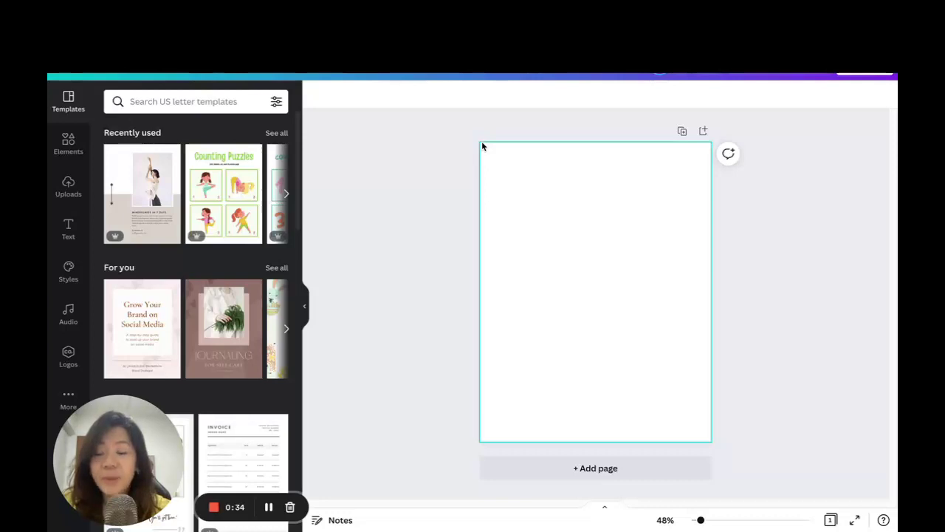
- Search the elements for "binder rings" and add the spiral coil and the six-ring binder graphics to the page
click(68, 143)
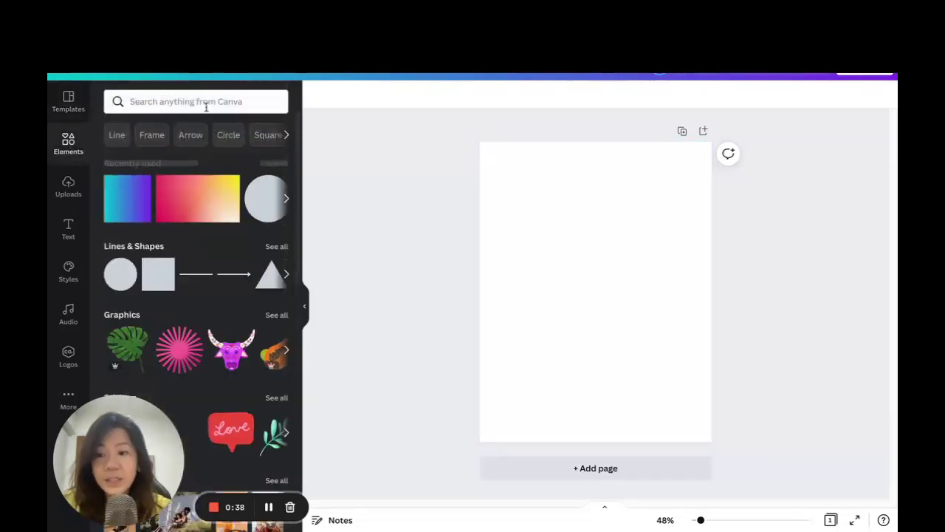
click(218, 98)
text(binder rings)
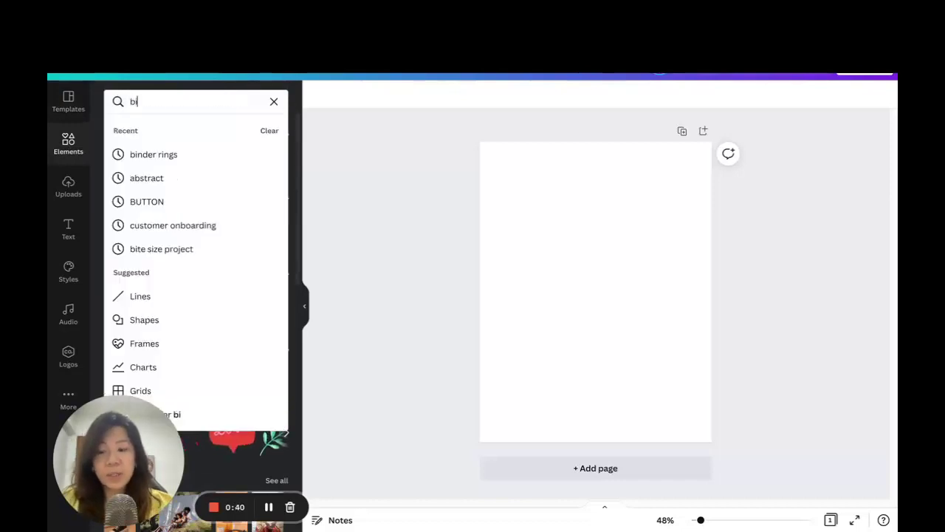
key(Return)
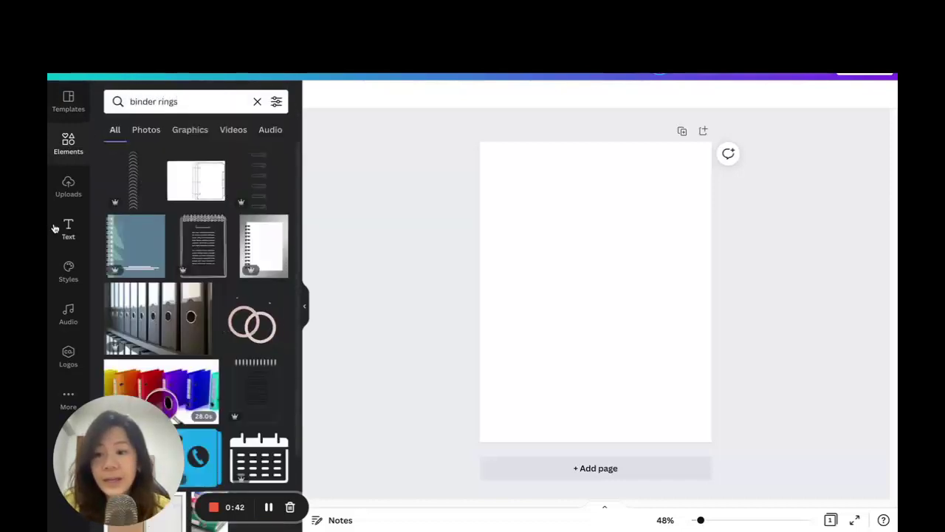
click(137, 186)
click(255, 181)
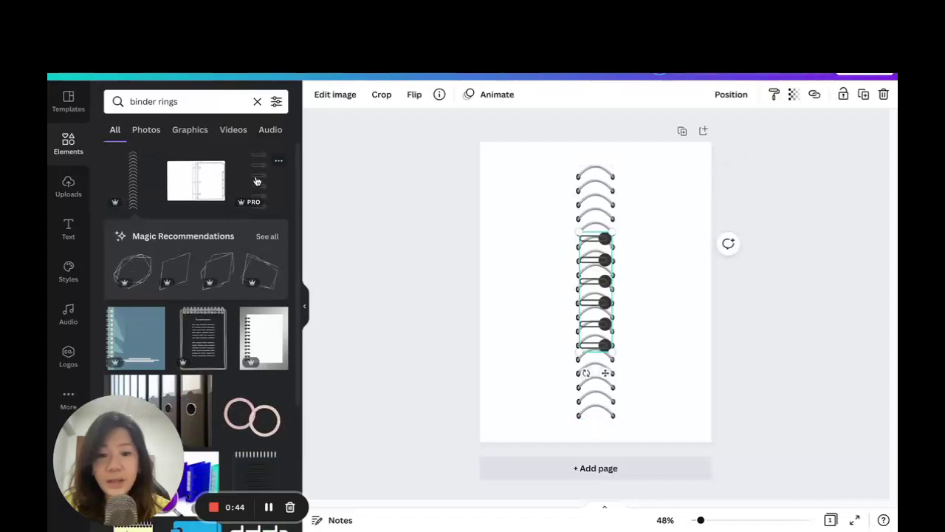
- Shrink the coil and six-ring graphics and place them side by side in the page's upper left area
drag(598, 271, 534, 249)
drag(545, 414, 528, 298)
click(660, 251)
drag(659, 251, 571, 242)
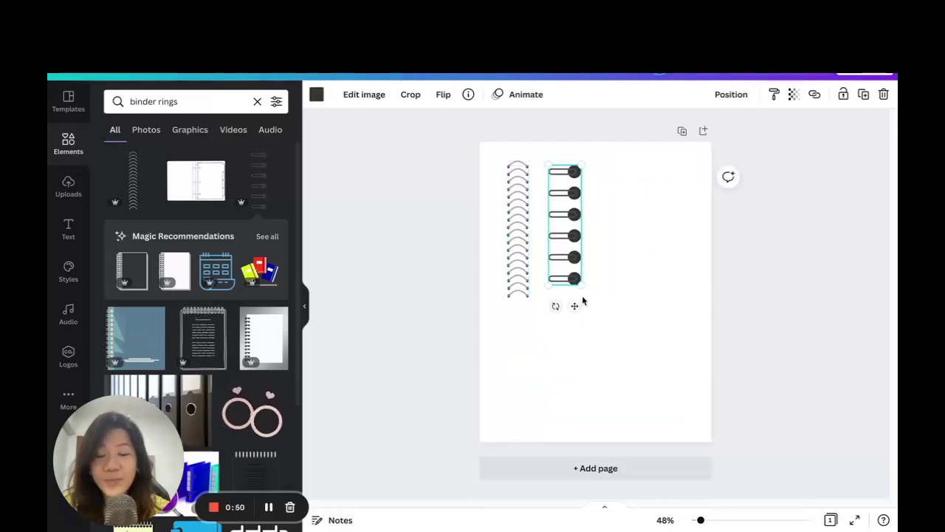
drag(581, 289, 568, 269)
drag(569, 234, 565, 251)
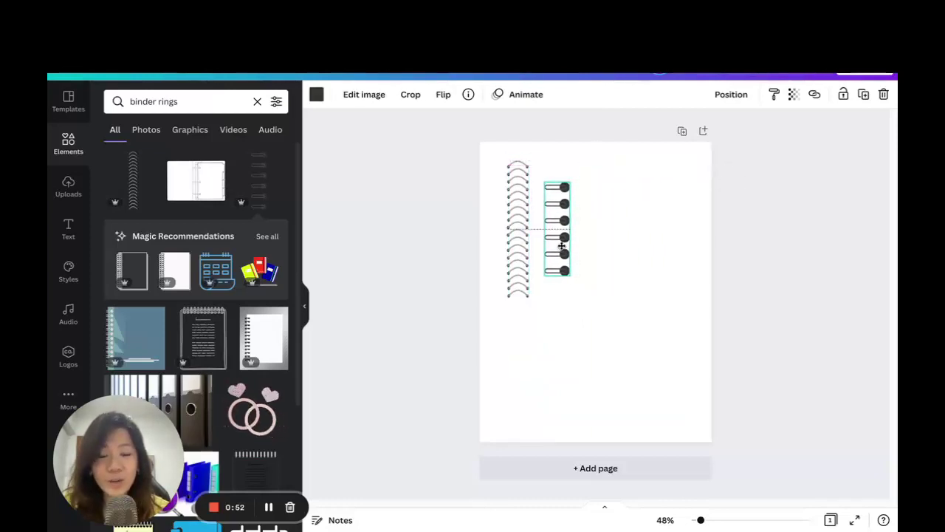
- Delete both binder ring graphics from the page
shift+click(519, 226)
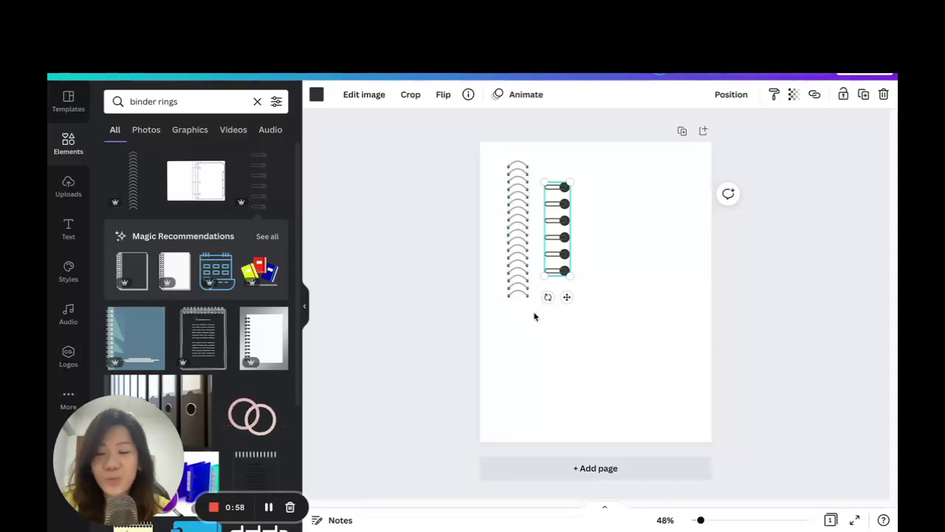
drag(619, 331, 526, 284)
click(883, 94)
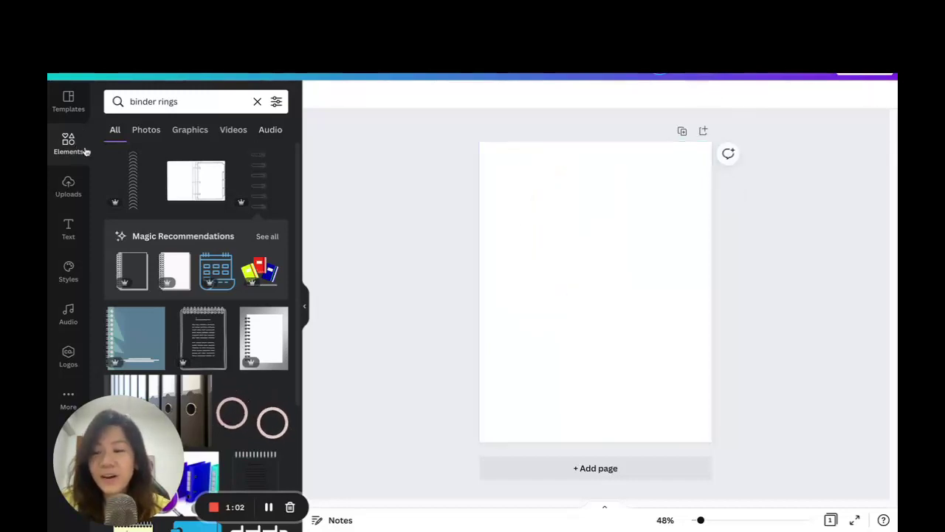
- Clear the element search and add the rounded arch from the full Lines & Shapes collection
click(257, 102)
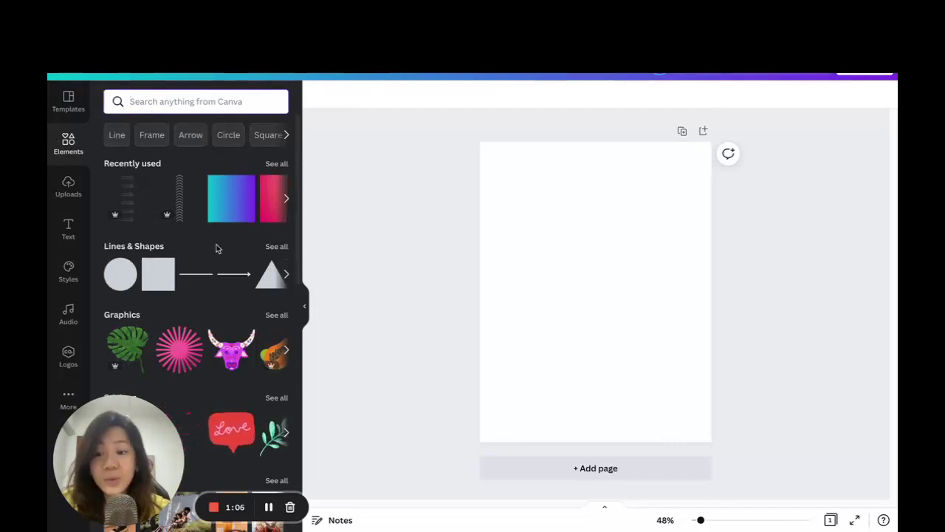
click(276, 246)
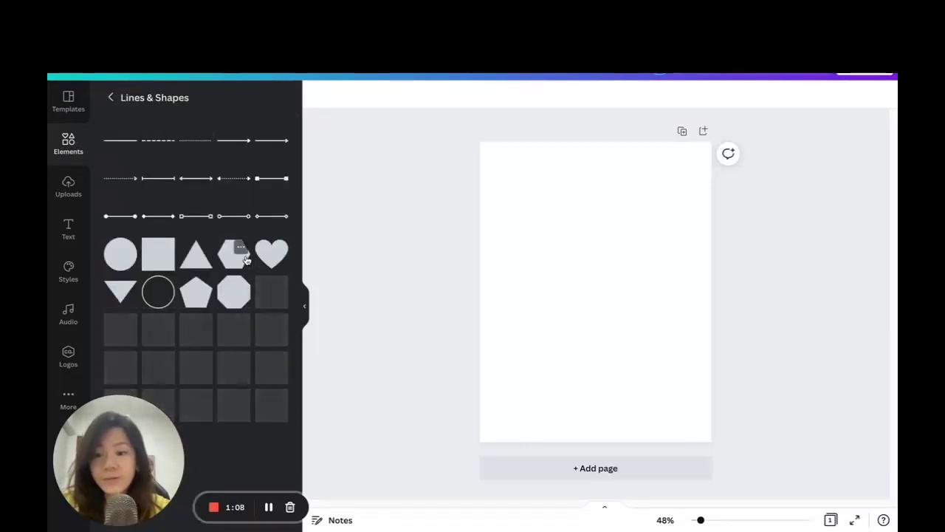
scroll(260, 349, down, 4)
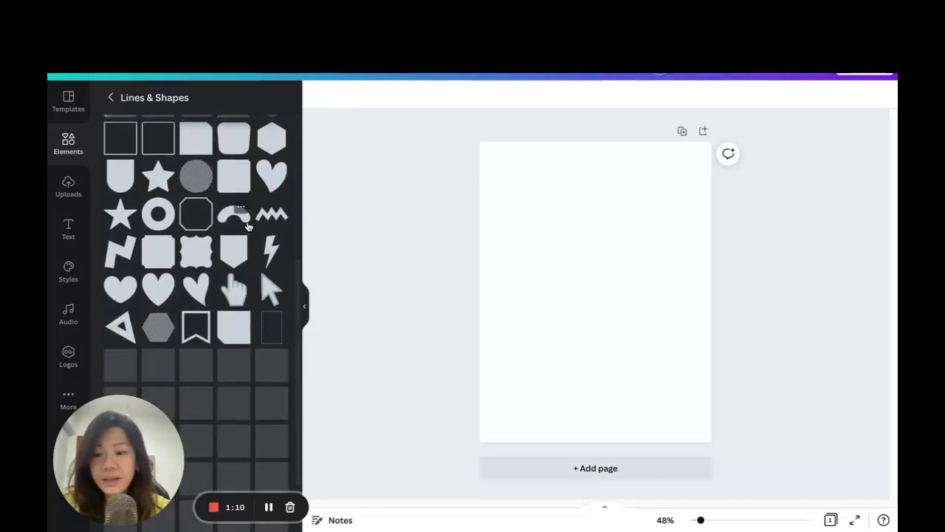
click(236, 219)
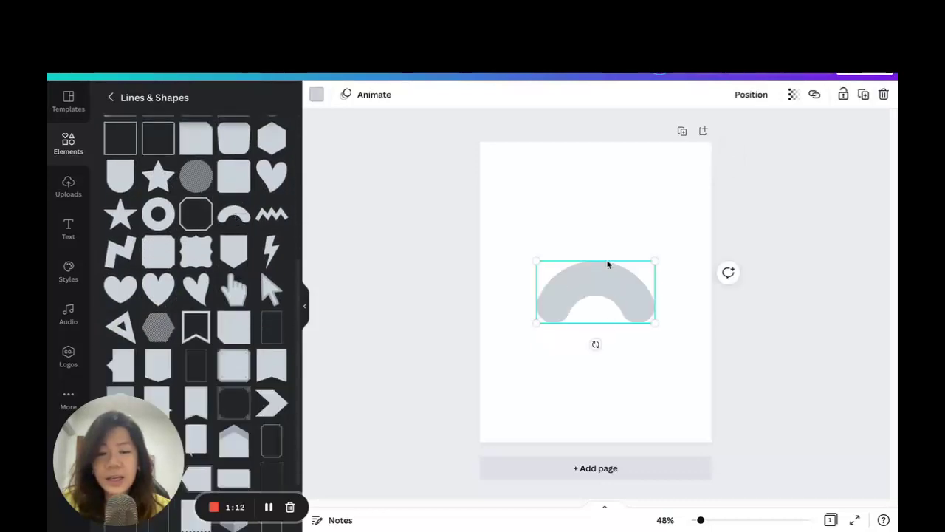
- Shrink the arch to a small ring size and place it near the page's upper left corner
drag(617, 260, 579, 158)
drag(617, 219, 522, 174)
drag(700, 520, 719, 520)
scroll(570, 339, up, 3)
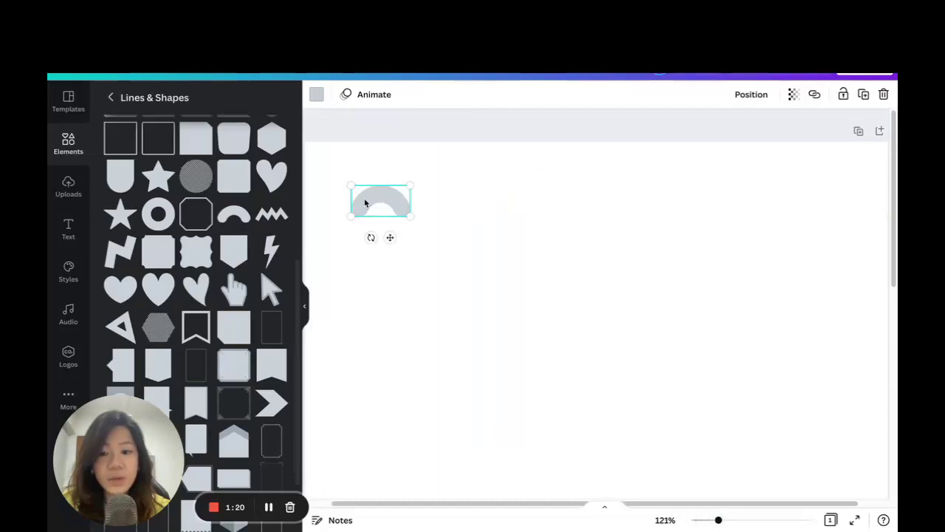
drag(410, 212, 387, 195)
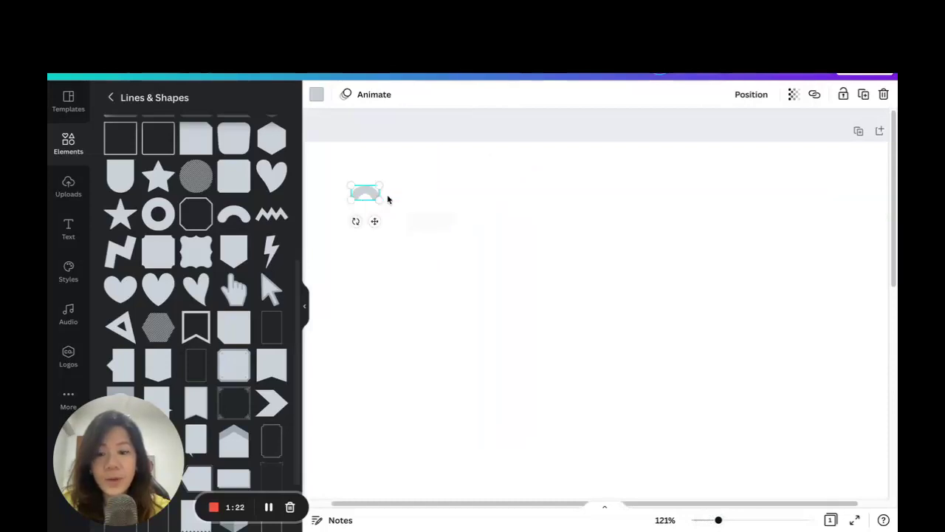
- Recolor the small arch with the light pink from the Faith's Biz Academy palette
click(745, 491)
scroll(745, 492, up, 3)
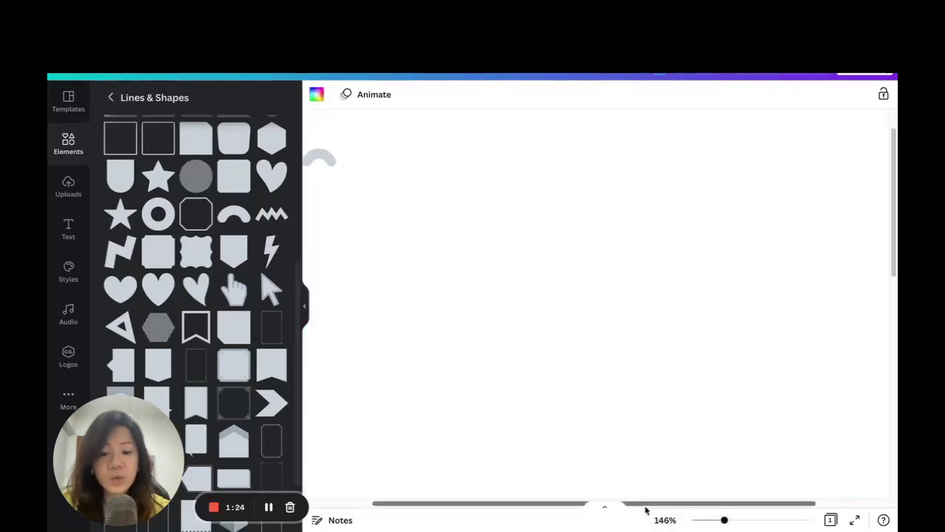
drag(666, 507, 593, 503)
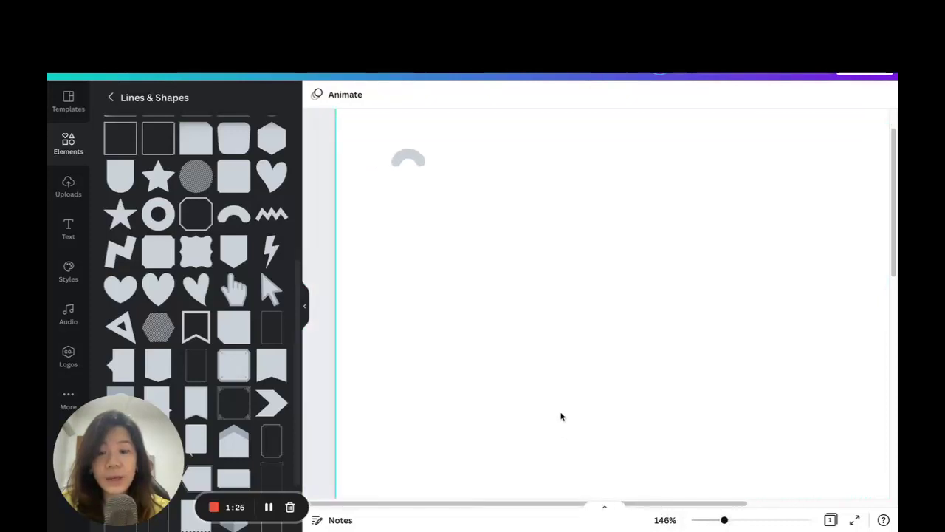
scroll(561, 416, up, 1)
click(409, 206)
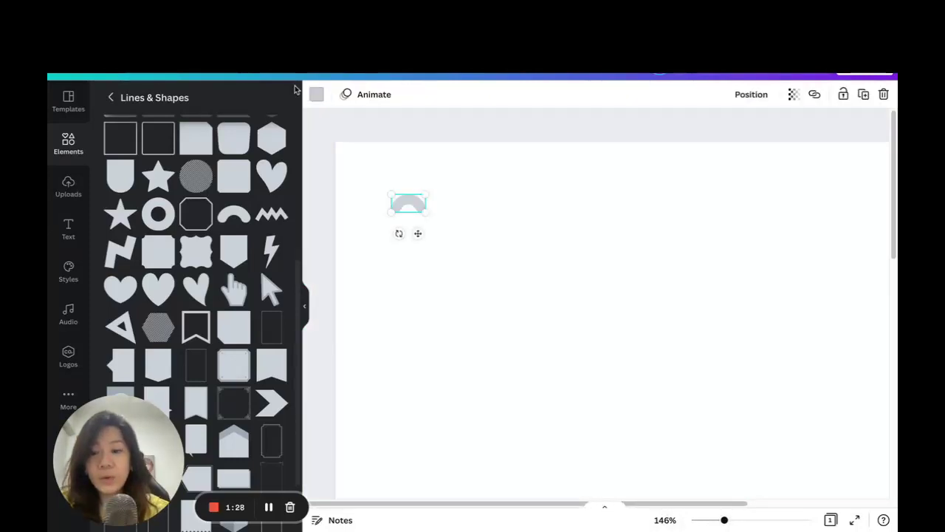
click(318, 96)
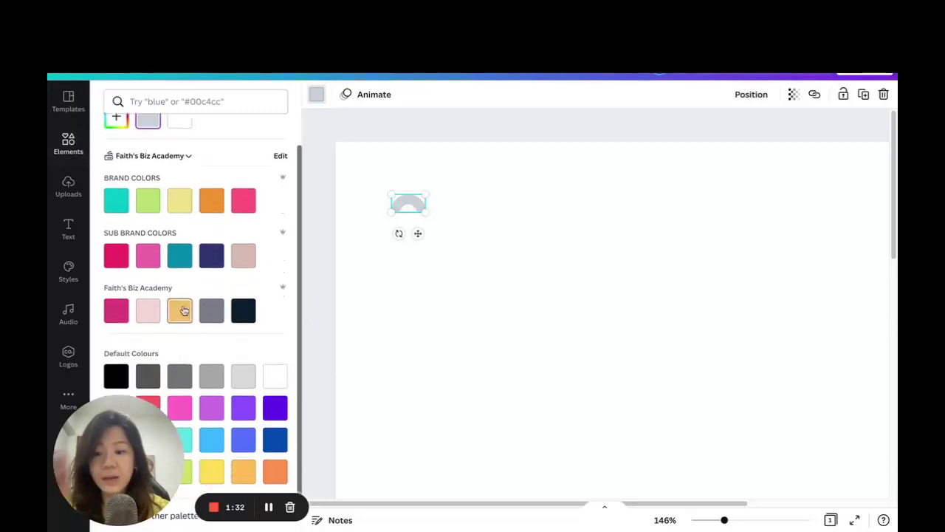
click(150, 310)
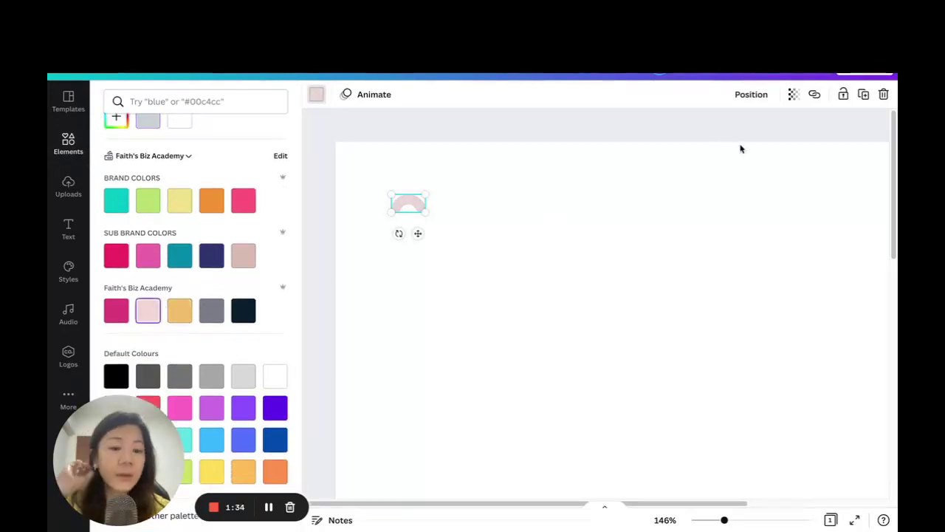
key(Escape)
- Add a circle shape, shrink it to a small dot and place it over the arch's right end
click(377, 200)
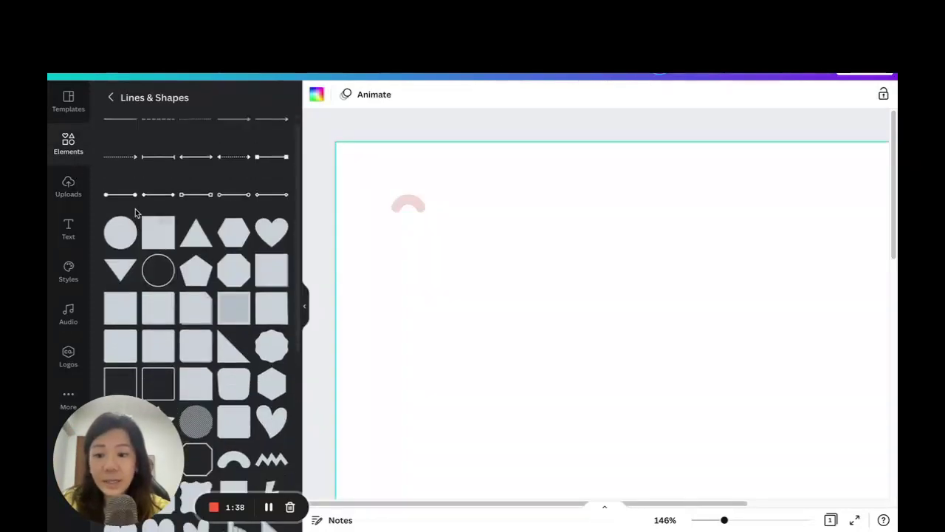
click(127, 236)
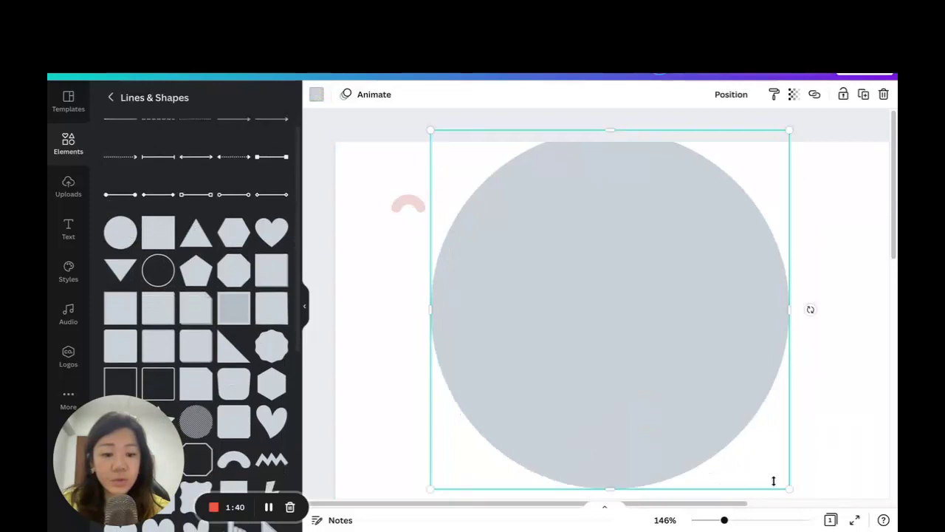
drag(793, 491, 431, 239)
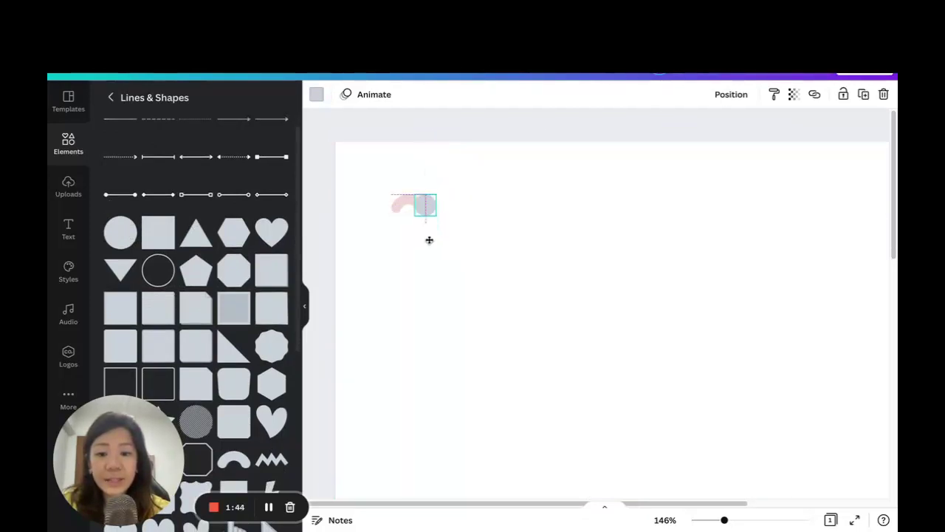
- Fill the circle with the dark navy Faith's Biz Academy color and set its transparency to 64
click(316, 94)
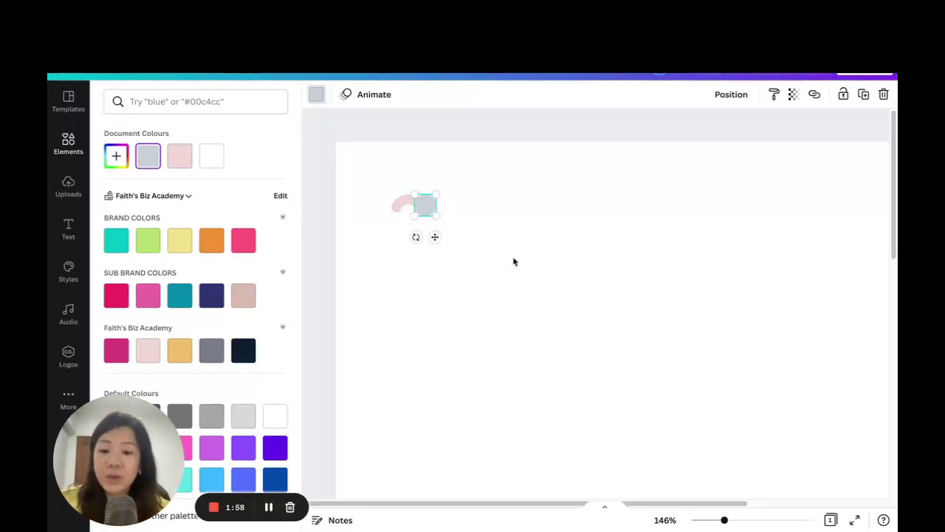
click(243, 350)
click(794, 95)
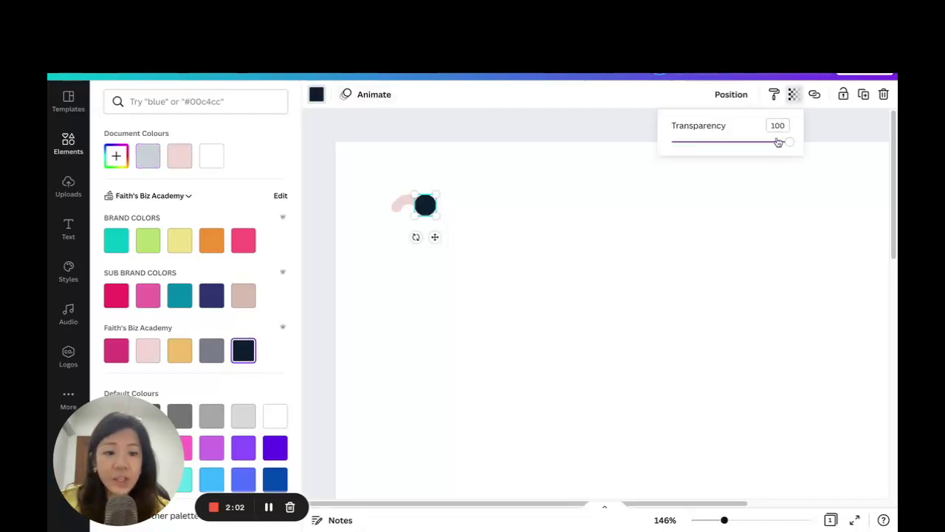
drag(789, 143, 748, 145)
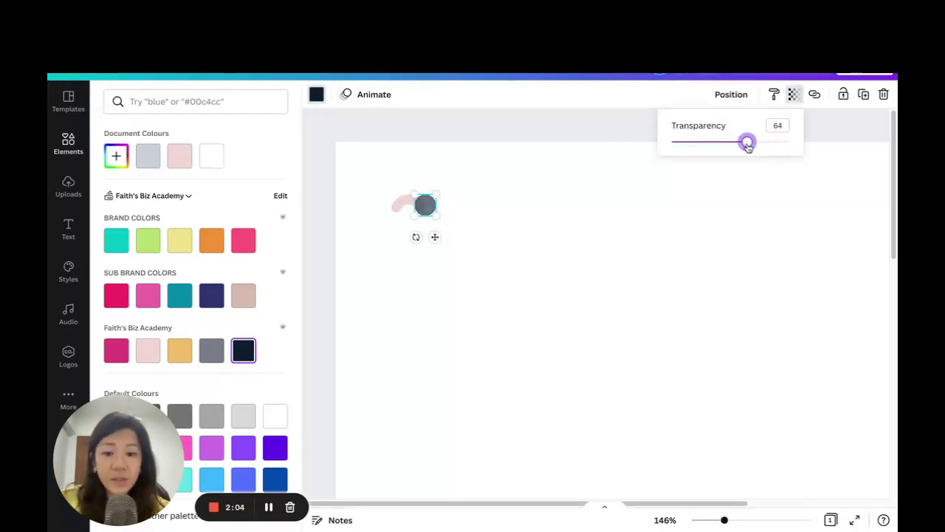
- Send the circle behind the arch, then shrink it slightly and center it under the arch's right end
click(731, 94)
click(691, 130)
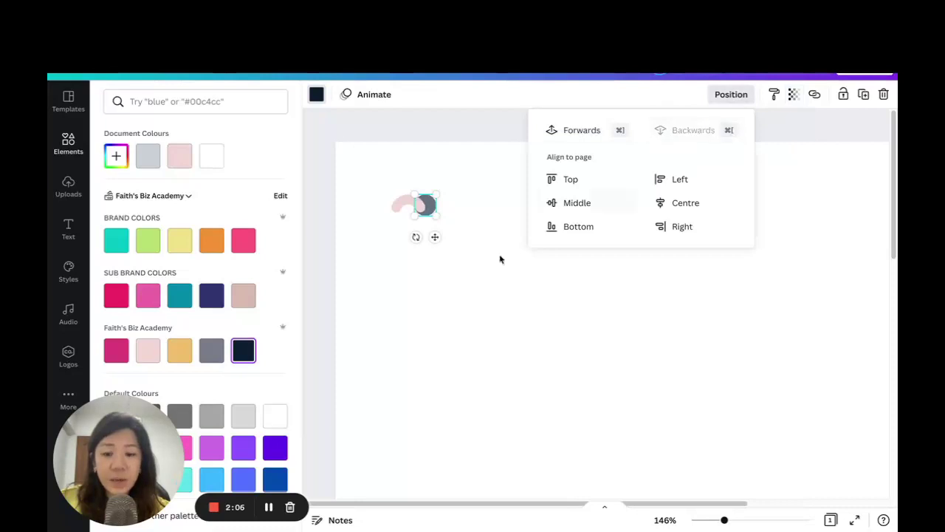
click(436, 249)
click(429, 204)
drag(440, 194, 438, 204)
drag(434, 236, 428, 236)
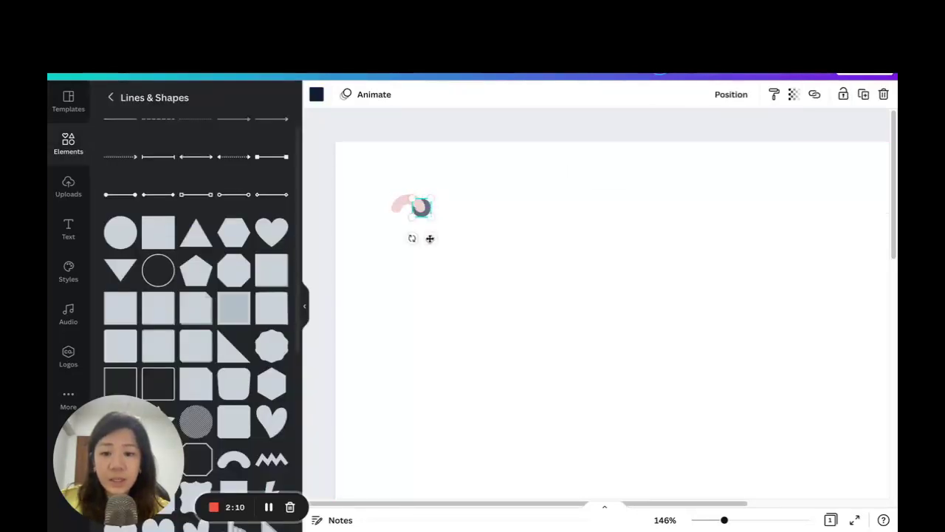
click(446, 216)
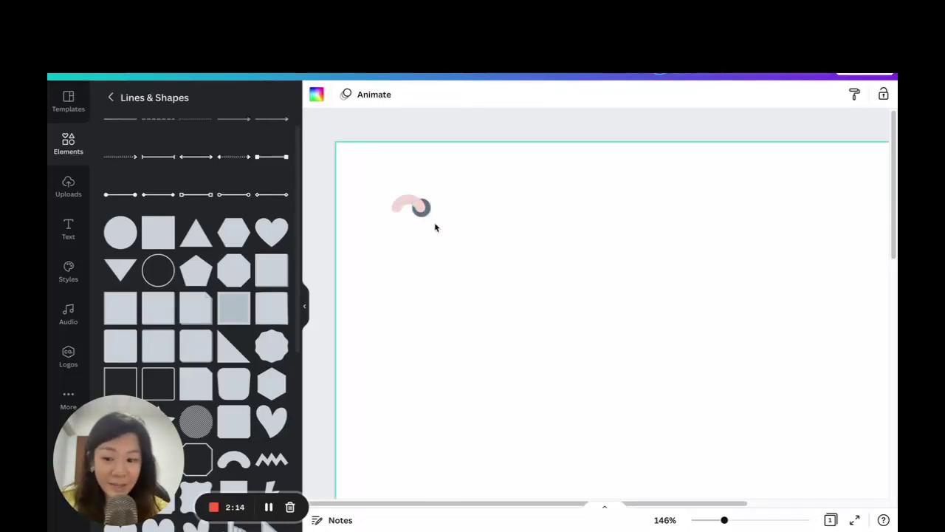
- Duplicate the pink arch, rotate the copy and join it to the first arch's left end to lengthen the ring
click(418, 206)
click(503, 261)
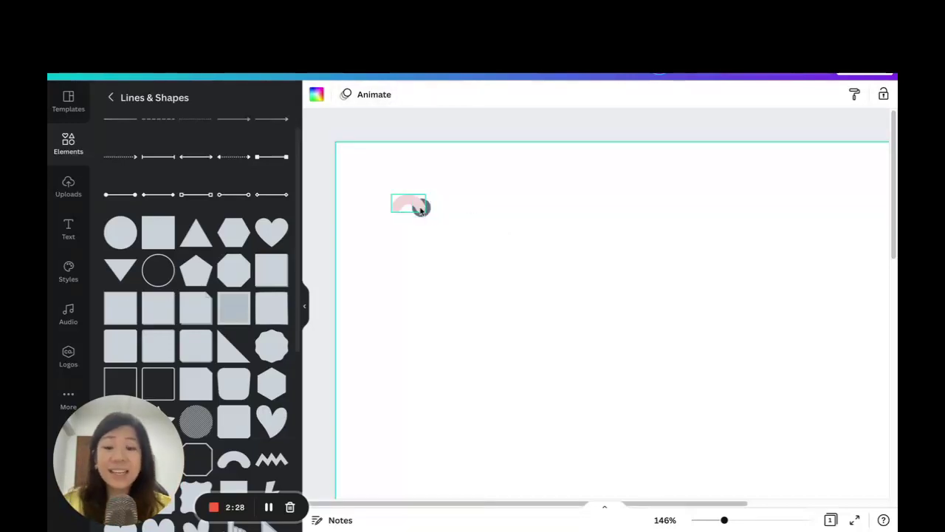
click(729, 522)
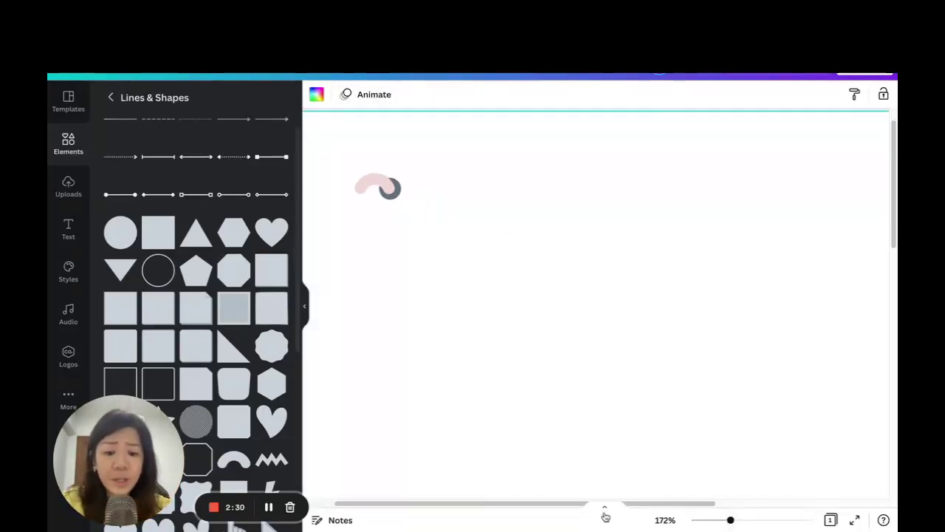
drag(490, 506, 465, 506)
click(412, 186)
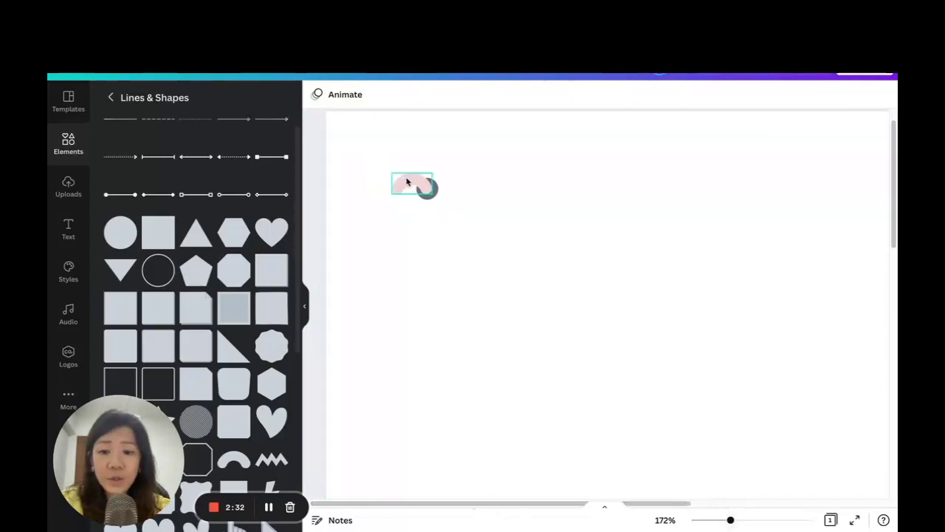
click(863, 95)
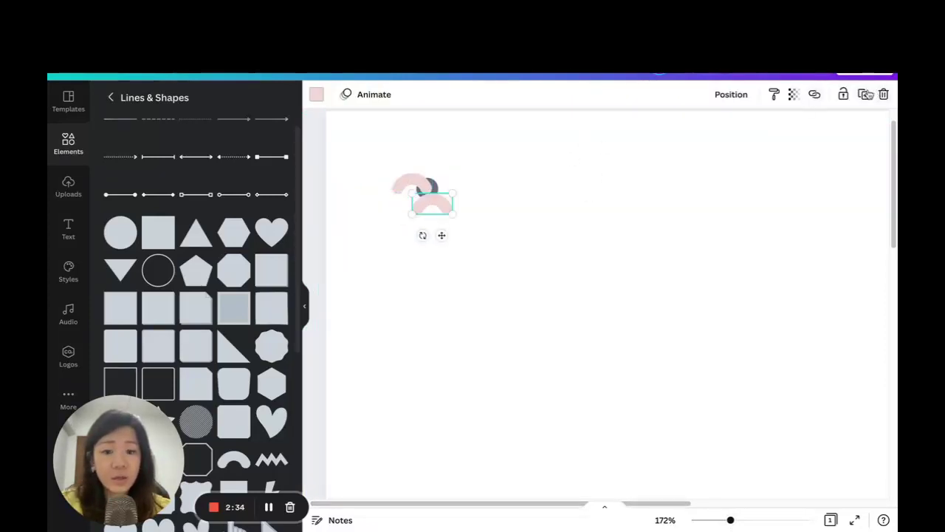
drag(441, 234, 438, 198)
click(492, 244)
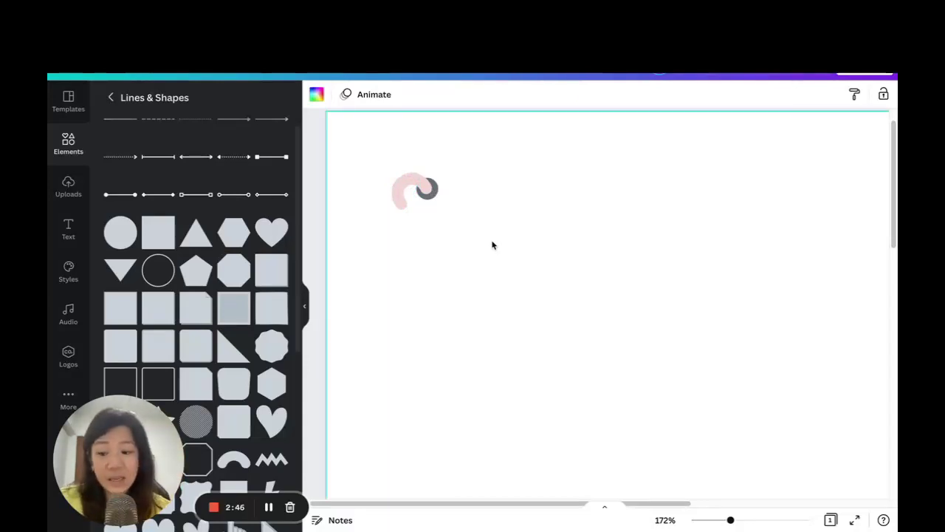
- Nudge the rotated arch copy slightly so it joins smoothly with the first arch
click(436, 193)
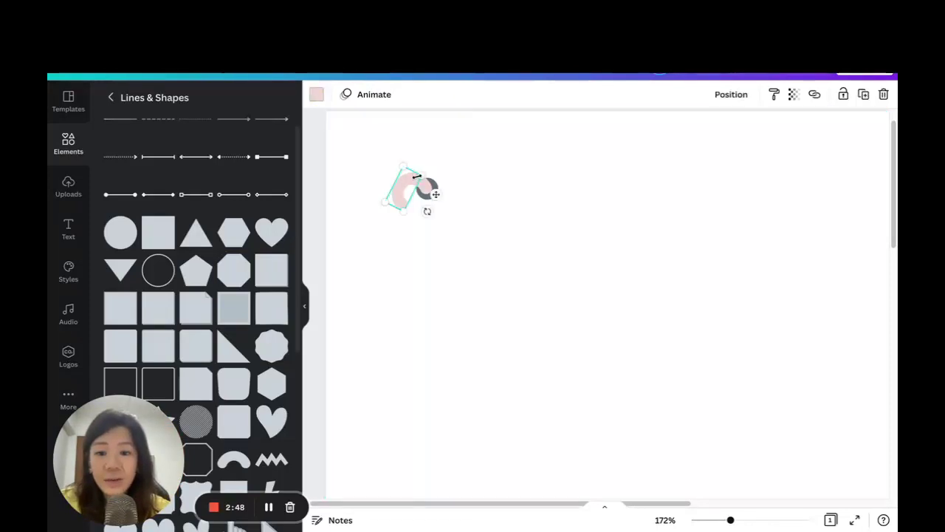
click(452, 206)
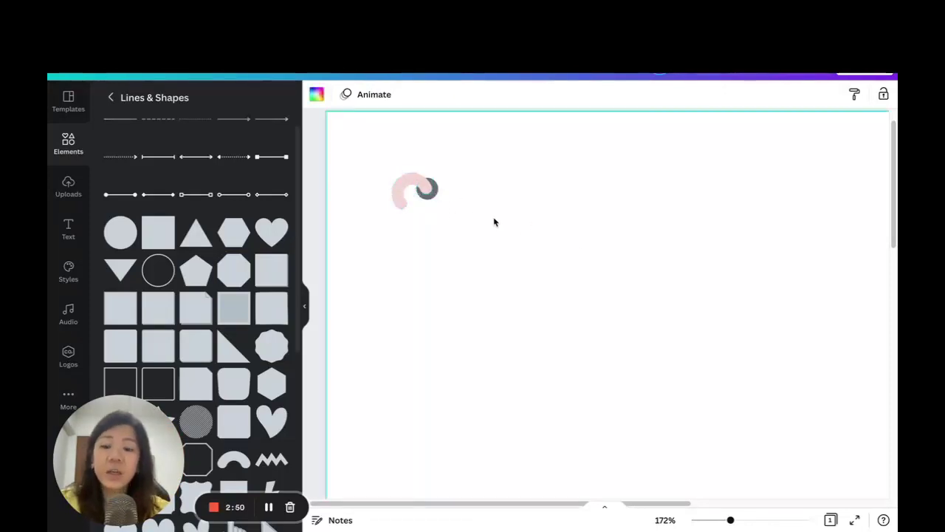
click(415, 189)
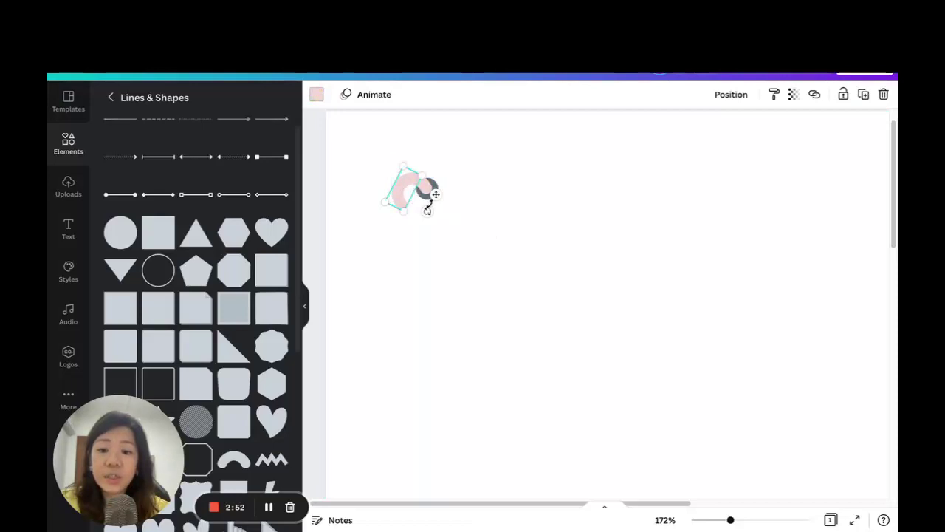
drag(434, 194, 434, 193)
click(447, 211)
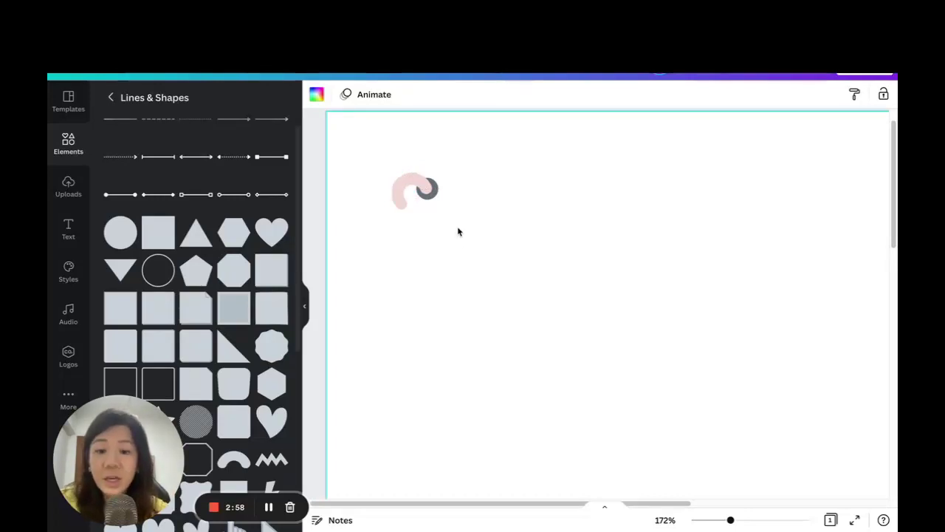
click(424, 181)
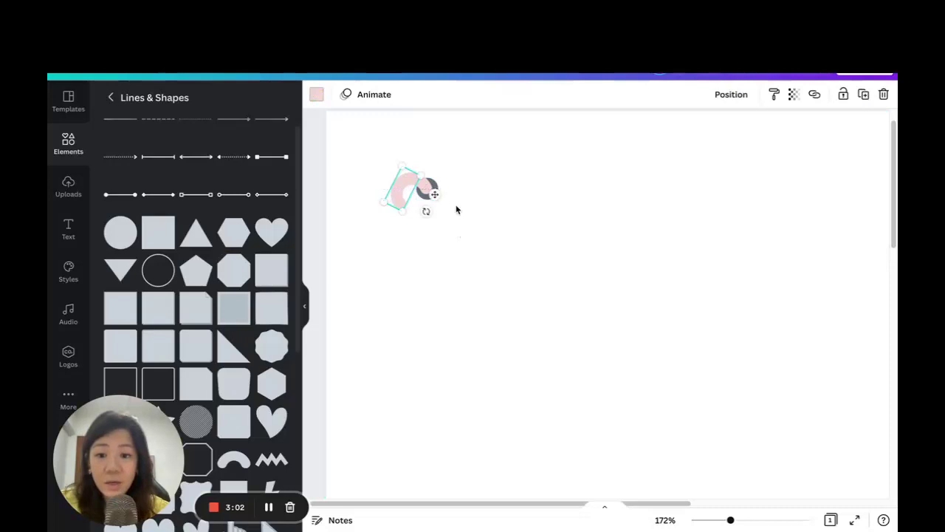
- Group the two arches and the circle into one ring, duplicate it and align the copy directly below the original
drag(474, 239, 374, 153)
drag(491, 237, 380, 153)
click(707, 94)
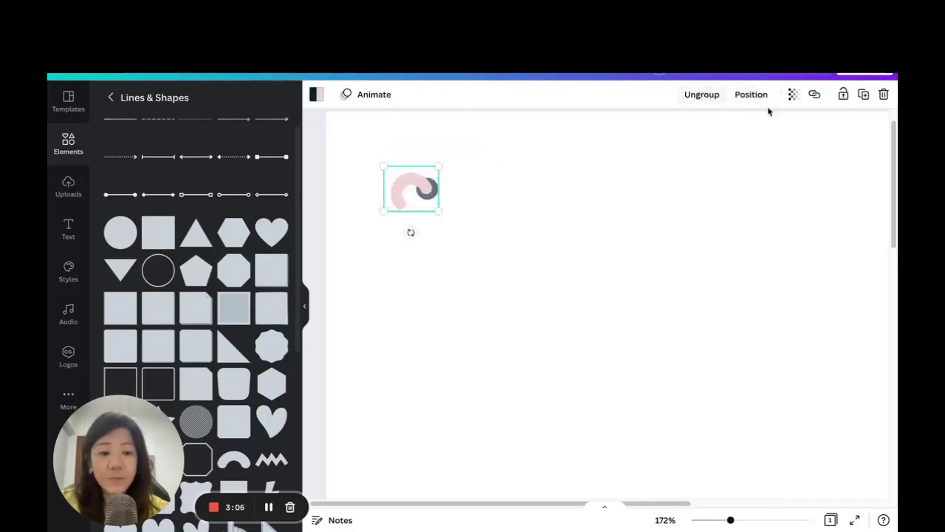
click(866, 101)
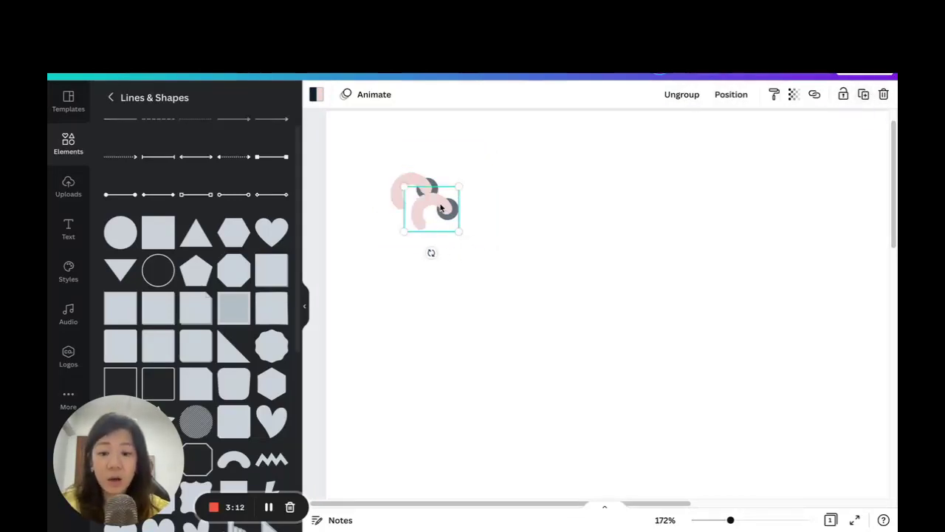
drag(441, 209, 426, 212)
click(500, 265)
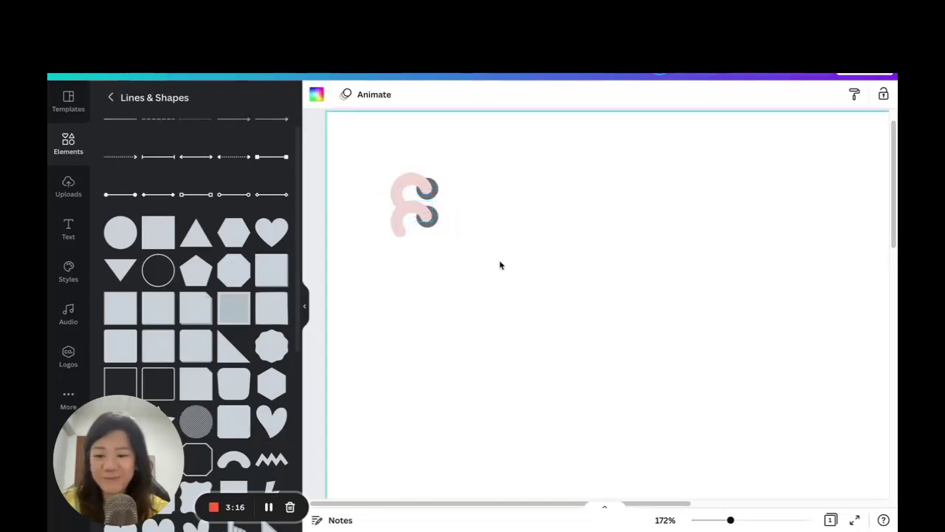
- Duplicate the pair of rings and the resulting four rings, stacking each copy directly below to form a column of eight
click(433, 220)
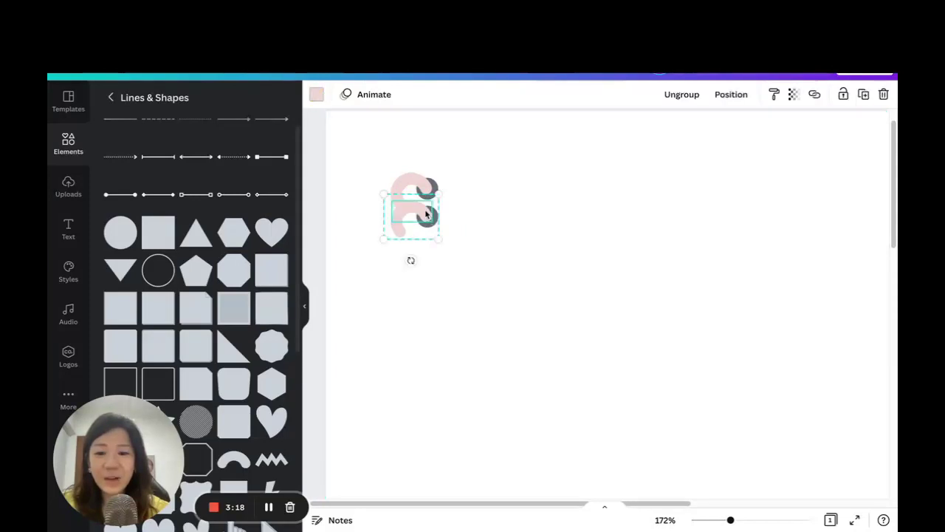
click(476, 310)
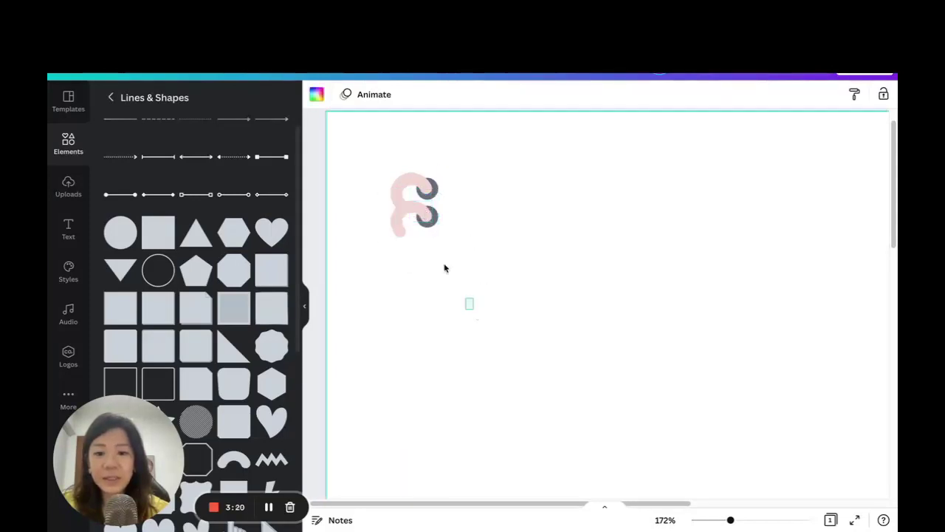
drag(473, 310, 385, 149)
key(ctrl+d)
drag(437, 201, 413, 237)
drag(455, 352, 380, 163)
key(ctrl+d)
drag(439, 204, 417, 295)
scroll(476, 248, down, 2)
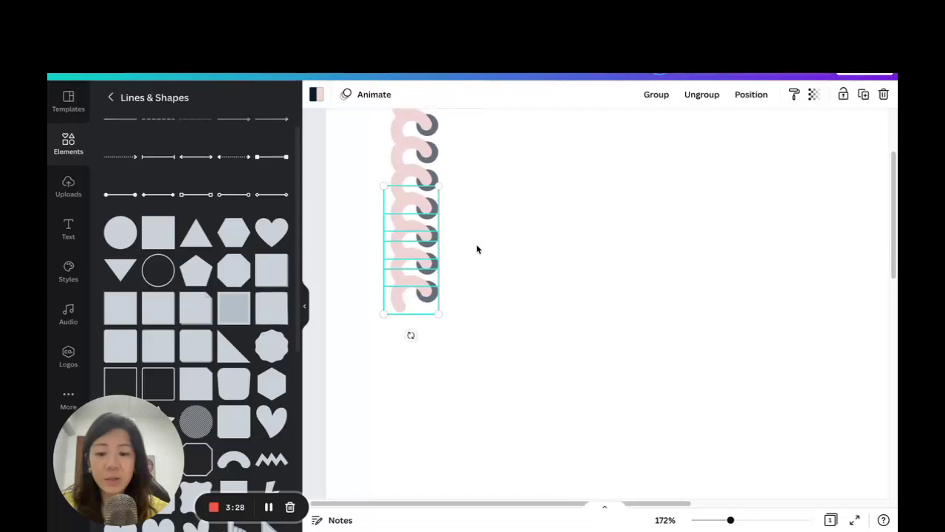
click(459, 363)
scroll(471, 384, up, 2)
- Duplicate the whole column of eight rings and align the copy directly beneath it
drag(470, 437, 386, 198)
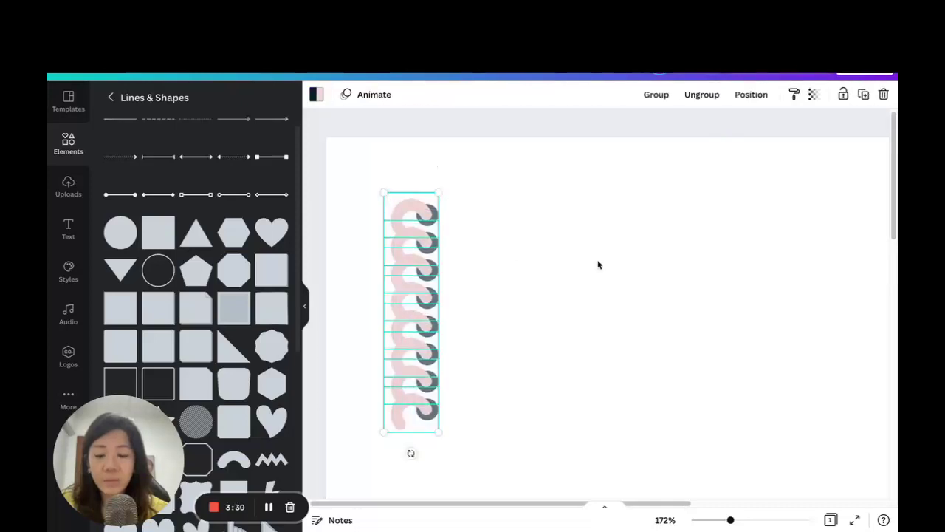
key(ctrl+d)
scroll(597, 255, down, 2)
scroll(473, 177, up, 2)
drag(441, 223, 421, 366)
scroll(444, 344, down, 2)
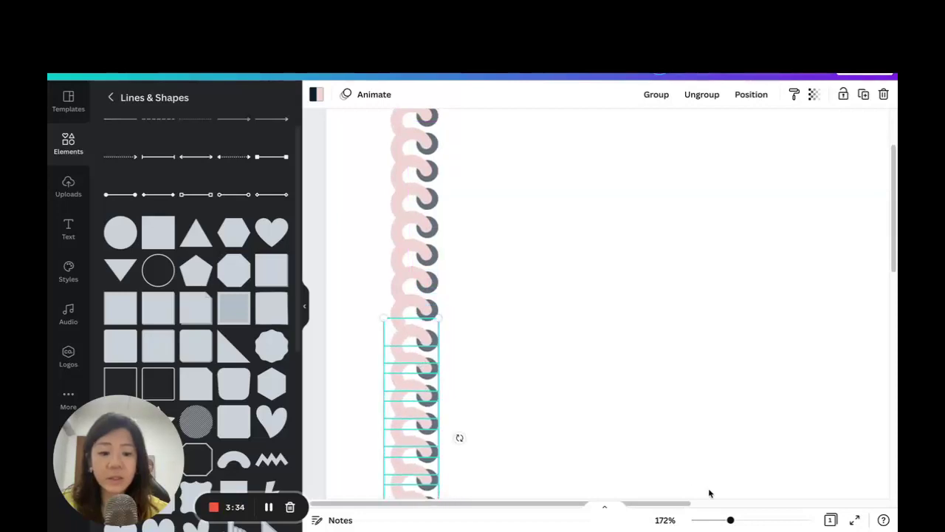
- Add further copies of the rings below the sixteenth one to extend the column down the page
drag(742, 524, 719, 524)
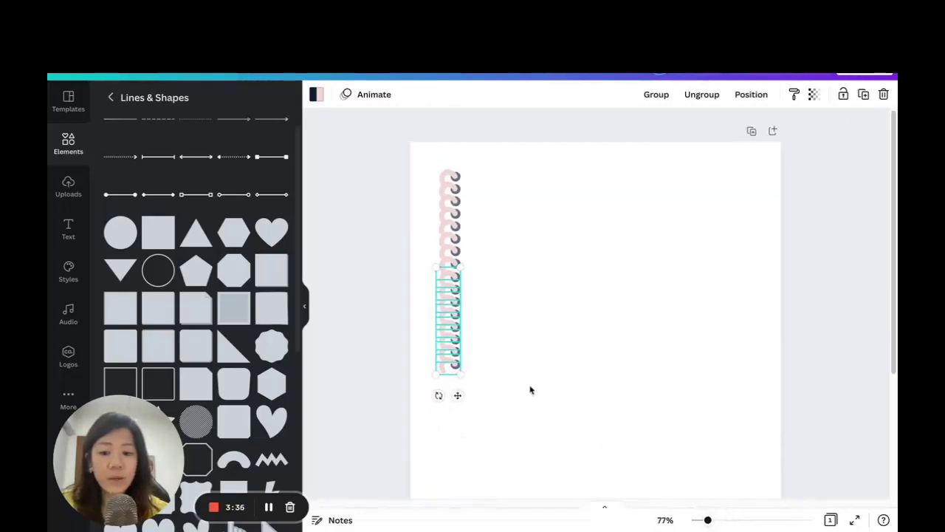
click(473, 354)
drag(473, 386, 453, 379)
click(500, 371)
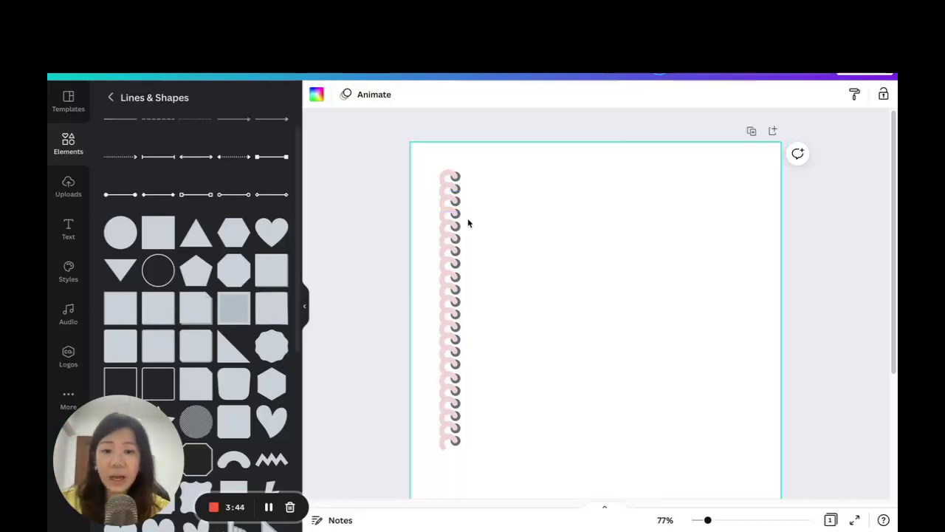
- Space all the rings evenly in the vertical direction and group the whole column into one object
drag(427, 152, 510, 499)
click(748, 98)
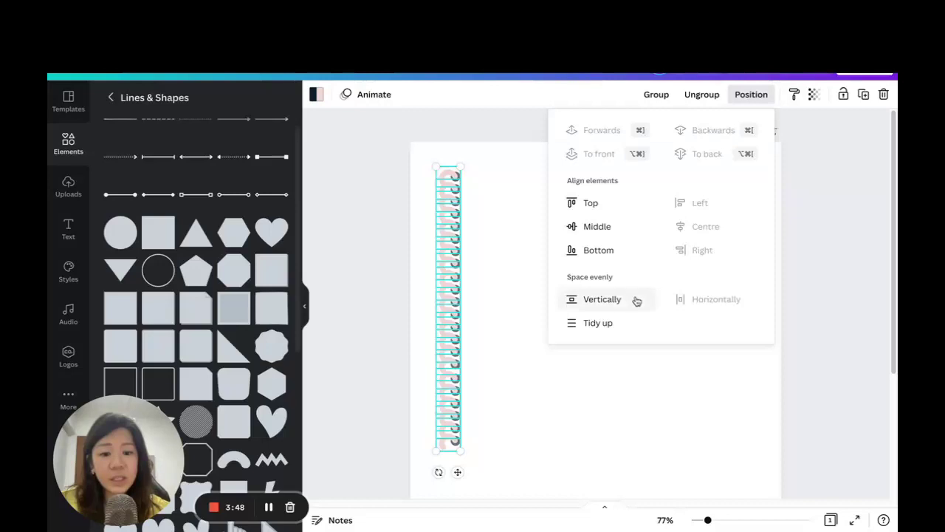
click(600, 308)
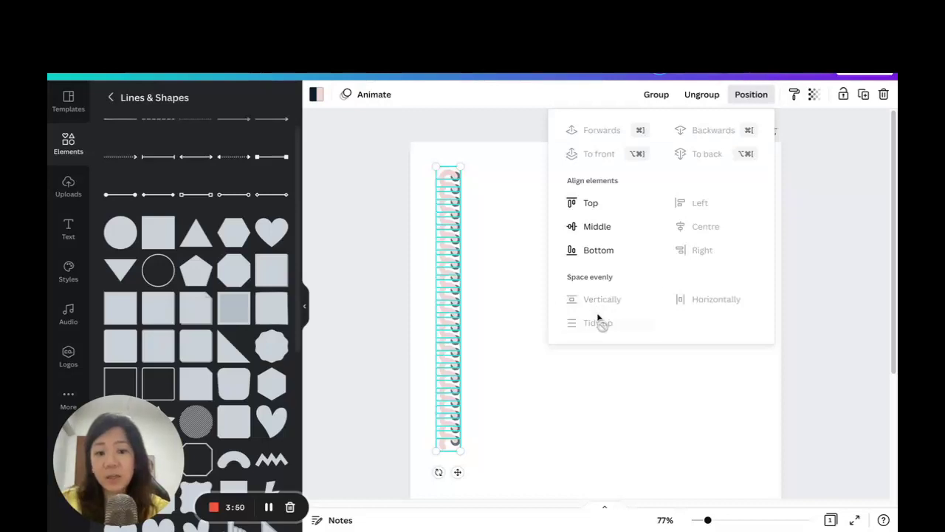
click(562, 407)
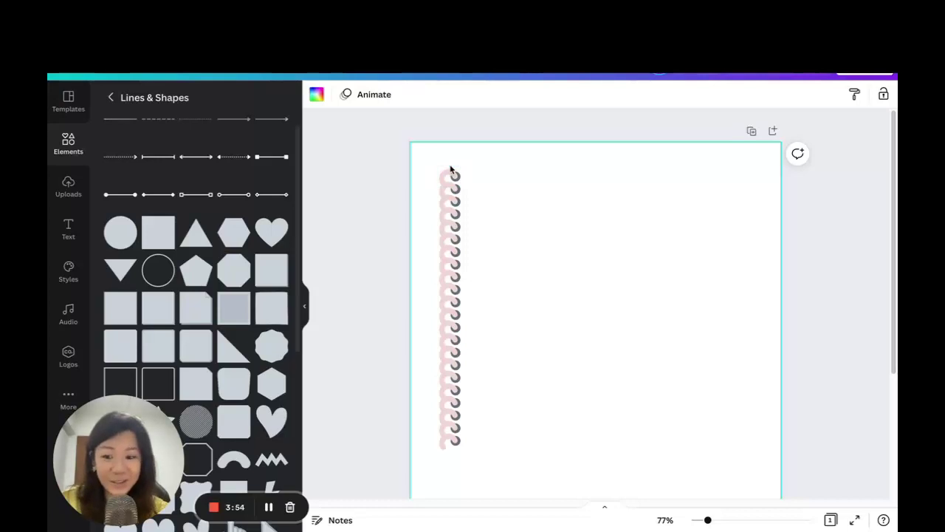
drag(417, 164, 505, 484)
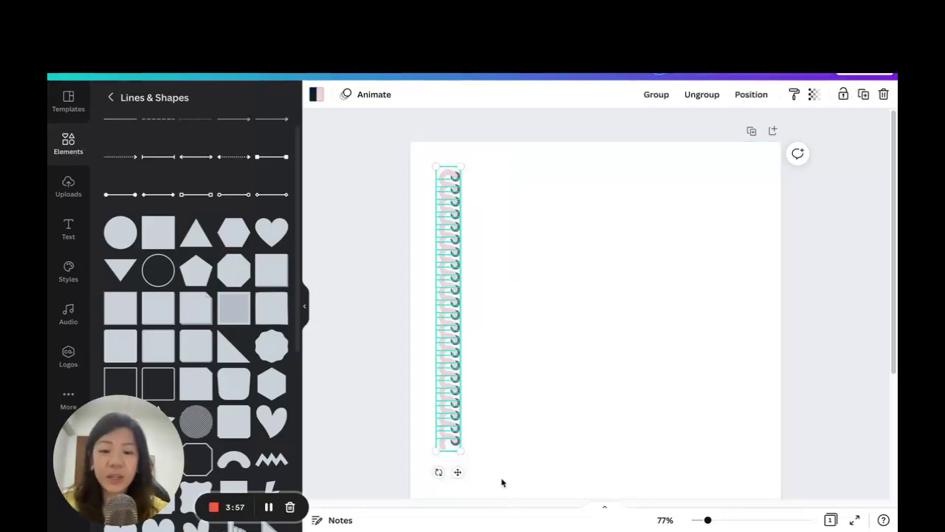
click(657, 95)
- Add a second page and insert the front-facing book frame on it, enlarged to fill most of the page
scroll(512, 222, down, 3)
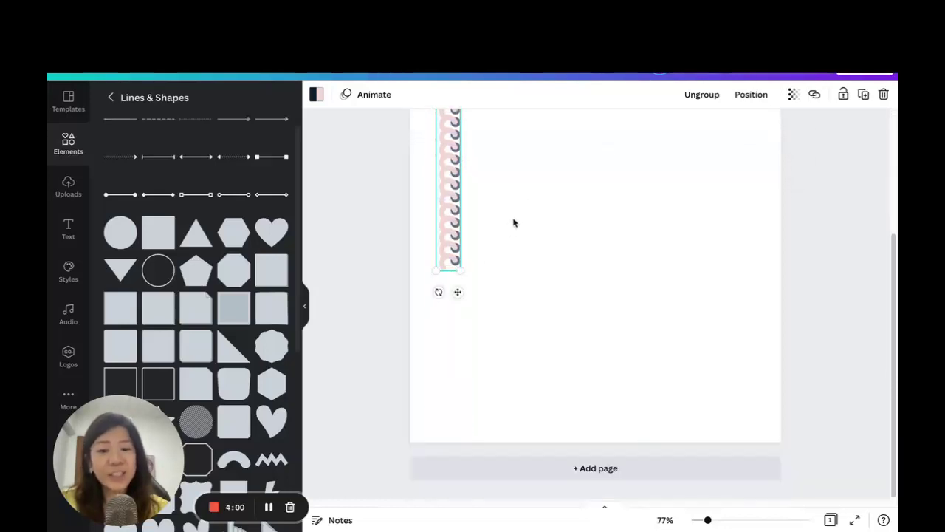
click(594, 472)
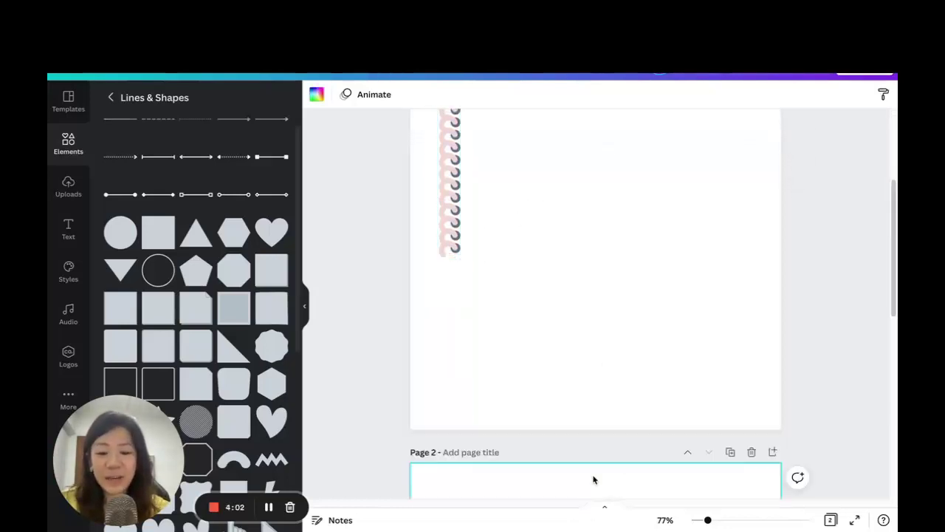
click(112, 98)
scroll(226, 256, down, 5)
scroll(211, 214, down, 3)
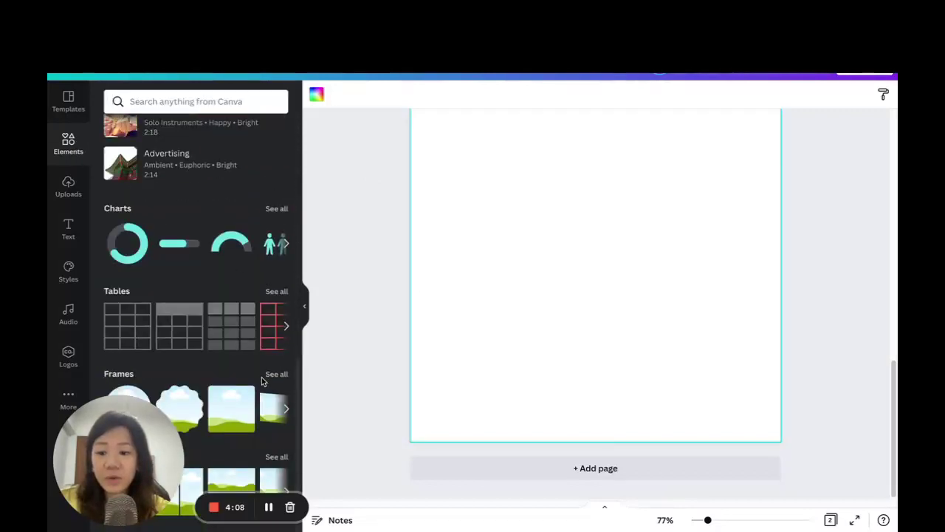
click(270, 375)
scroll(258, 241, down, 5)
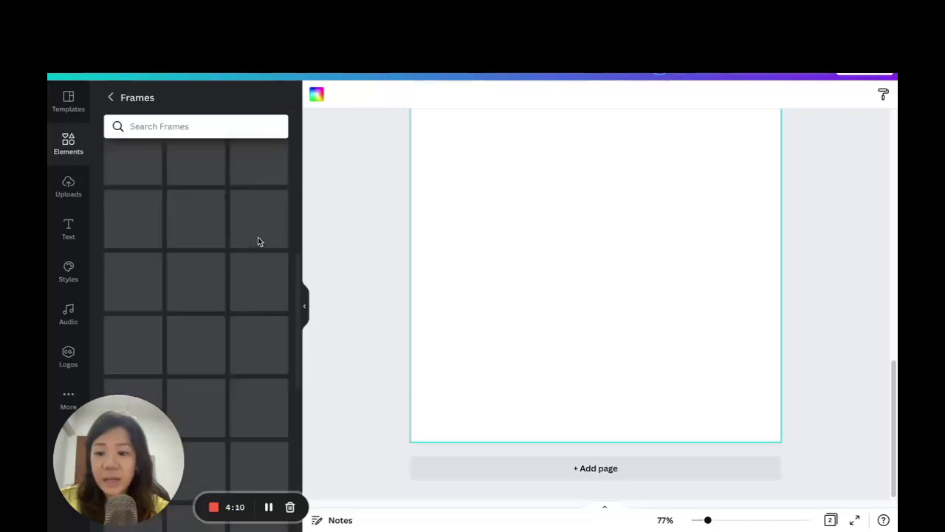
scroll(258, 240, down, 3)
click(259, 255)
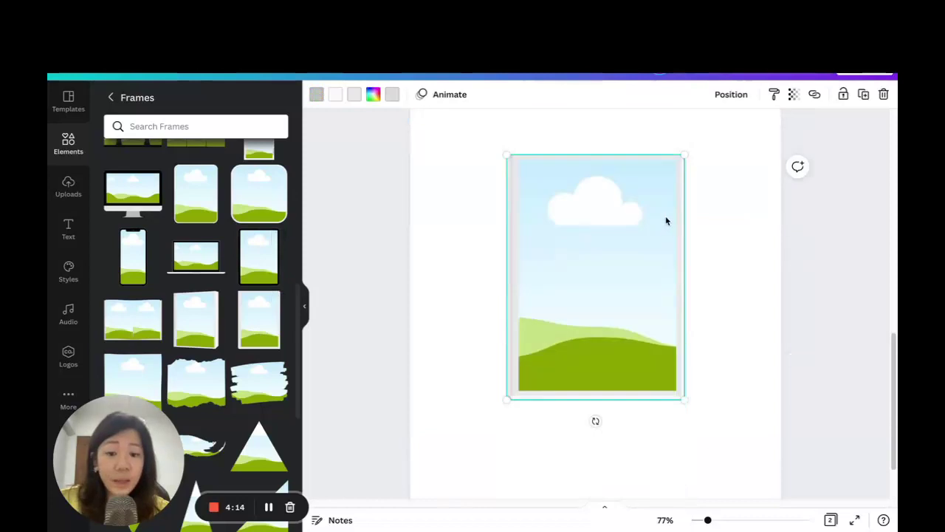
drag(505, 156, 473, 111)
drag(686, 400, 757, 468)
- Copy the ring column from page 1 onto page 2, resized to match the book's height and placed along its left edge
scroll(616, 285, up, 5)
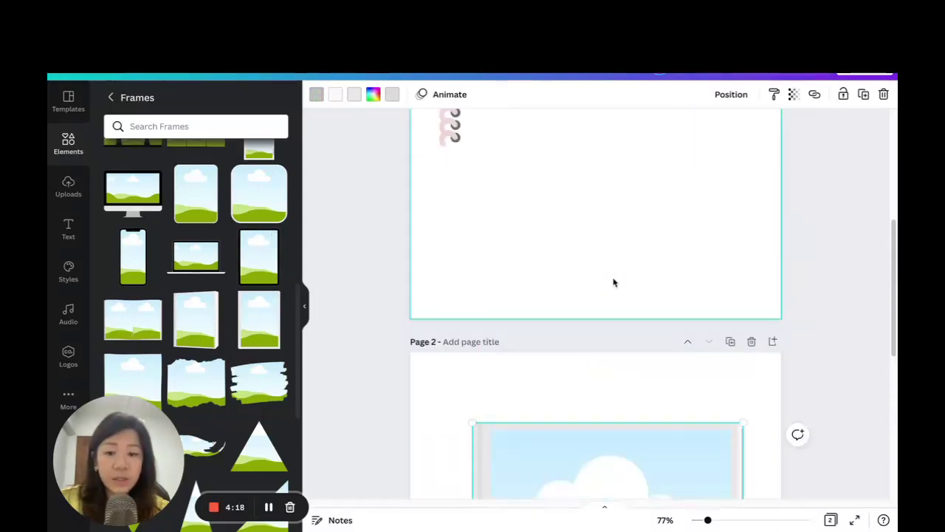
scroll(613, 283, up, 5)
click(456, 172)
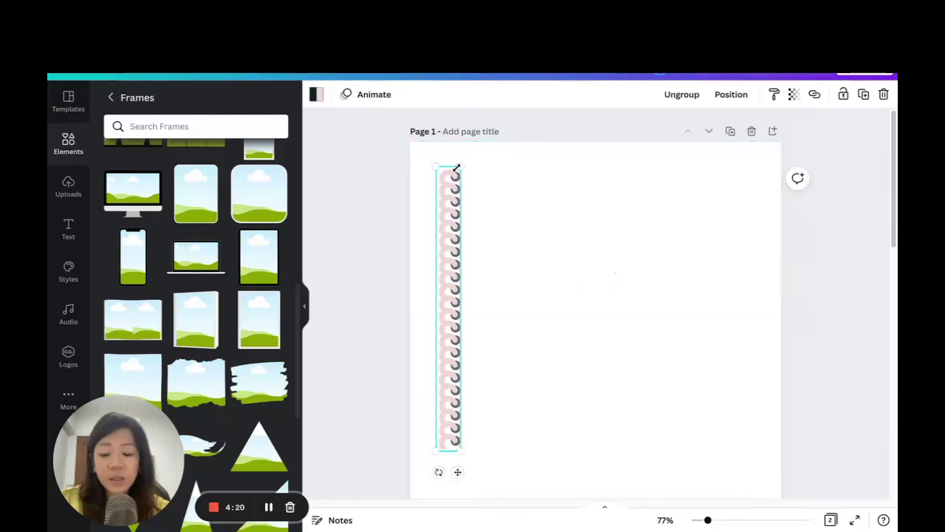
scroll(600, 263, down, 5)
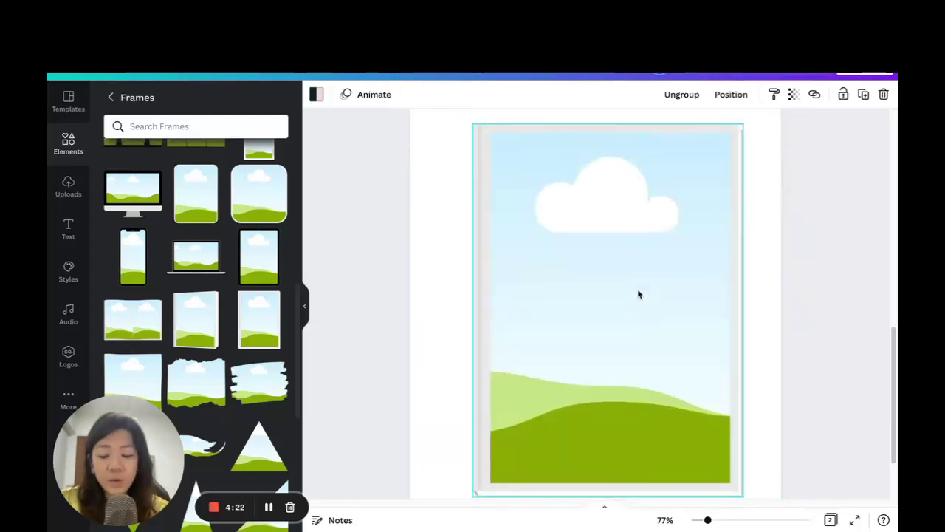
key(ctrl+v)
drag(452, 204, 476, 252)
drag(480, 421, 510, 487)
drag(474, 405, 478, 403)
click(747, 409)
- Fill the book frame with the uploaded "My Wedding Planner" cover image
click(66, 183)
scroll(236, 259, down, 3)
scroll(256, 277, down, 10)
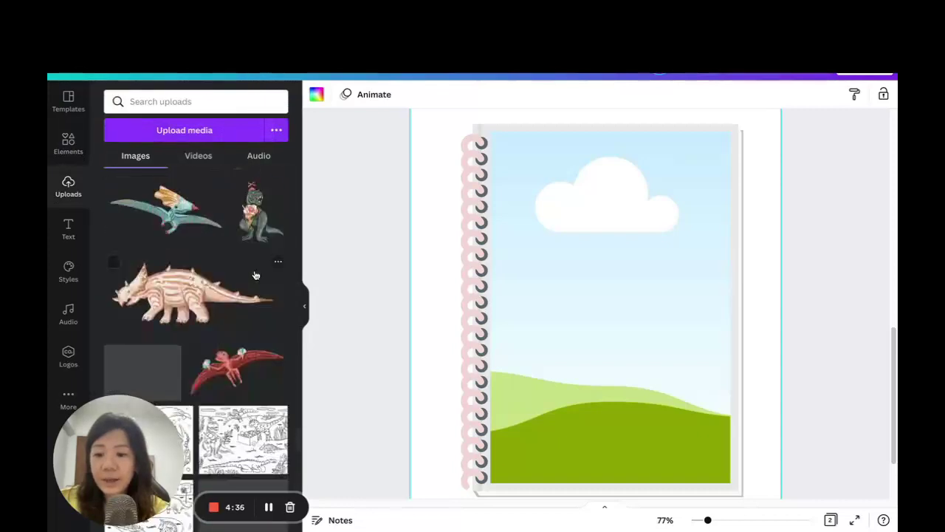
scroll(255, 276, down, 15)
scroll(249, 267, down, 15)
scroll(249, 267, down, 5)
drag(196, 341, 573, 310)
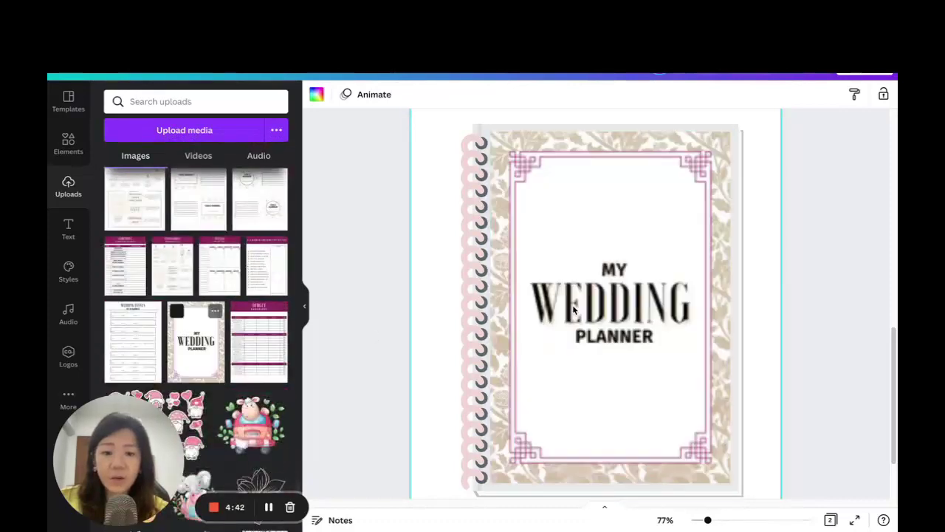
click(788, 332)
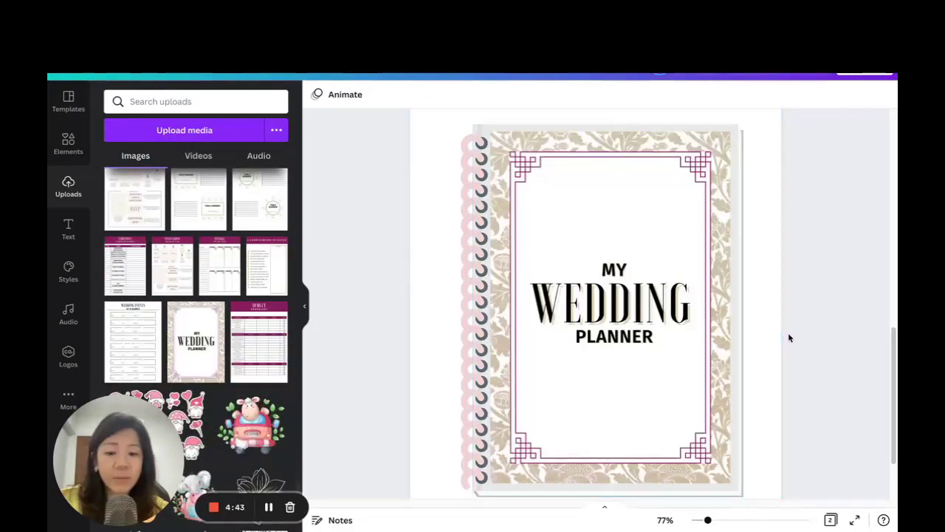
- Recolor the book frame with the dark navy document colour on its outer edge and the purple photo colour on its cover border
click(707, 129)
click(318, 96)
click(148, 155)
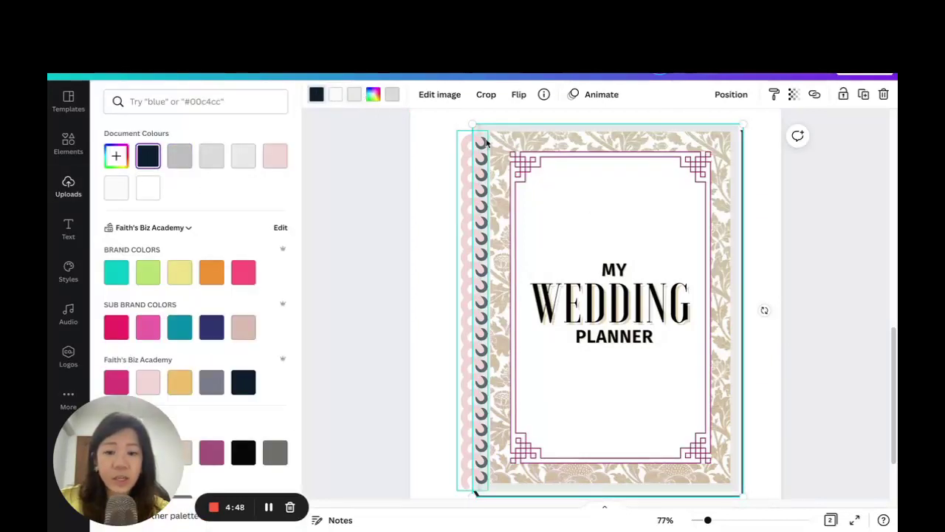
click(355, 101)
click(180, 155)
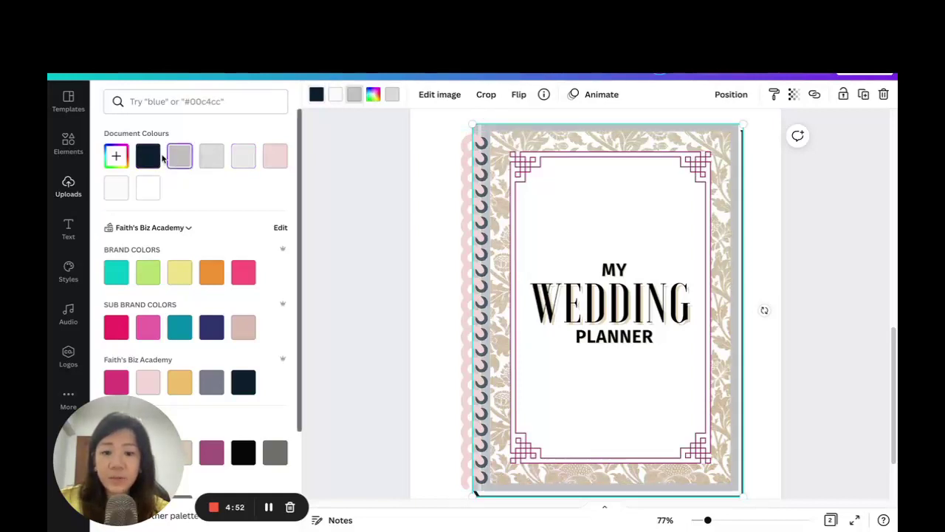
scroll(157, 314, down, 1)
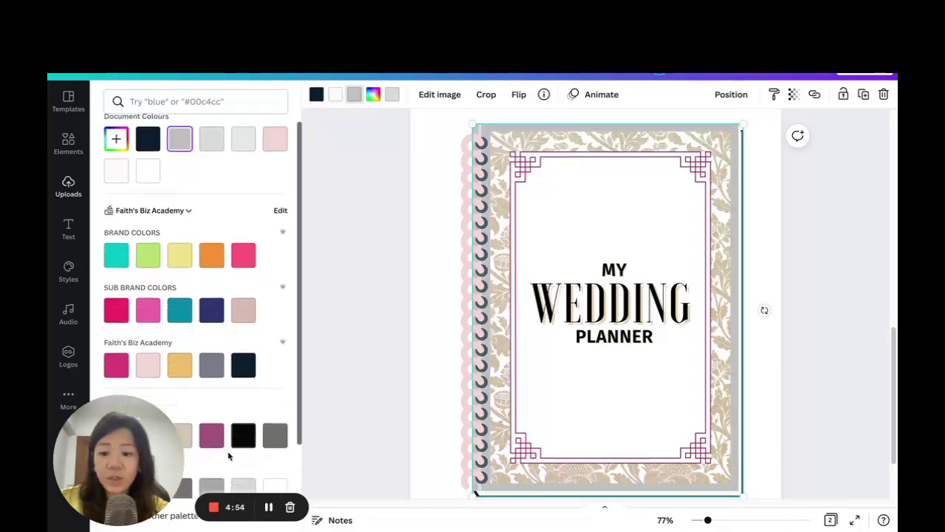
click(211, 436)
click(800, 367)
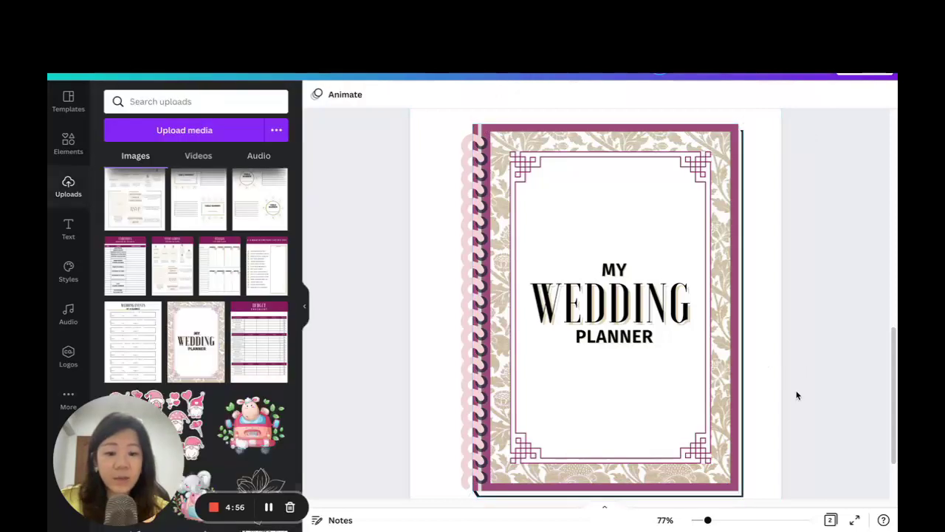
- Move the book frame and its ring column together slightly upward, nearer the middle of page 2
drag(707, 522, 701, 520)
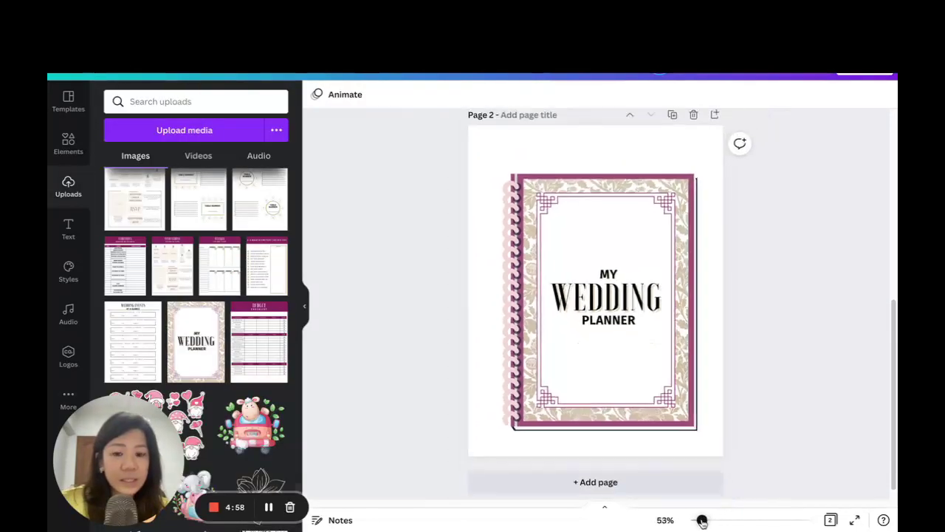
drag(464, 167, 725, 390)
drag(650, 357, 643, 342)
click(519, 216)
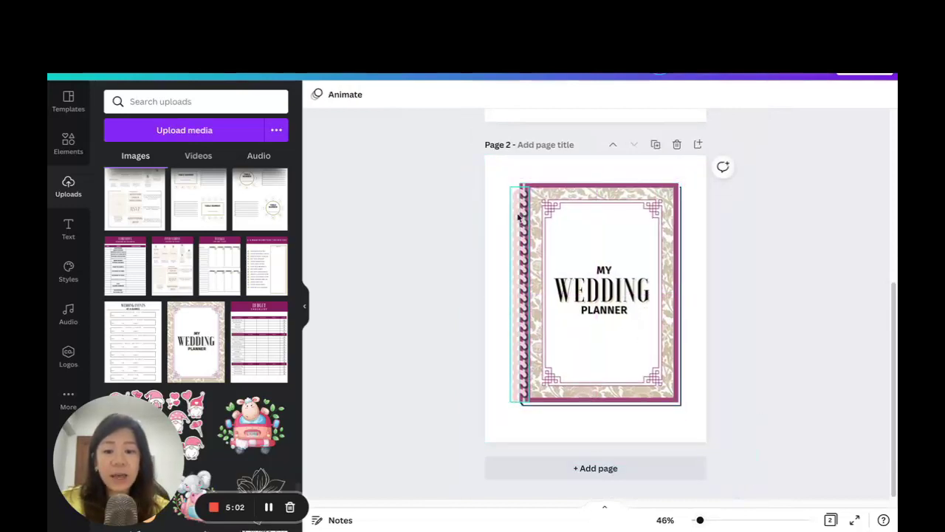
click(768, 327)
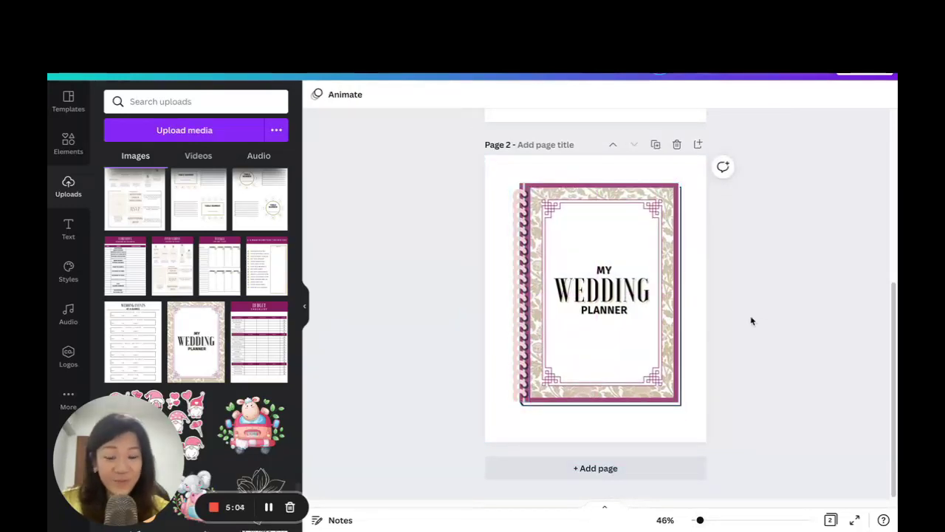
- Duplicate the pink ring column on page 1 and place the copy to the right of the original at the same height
scroll(749, 295, up, 5)
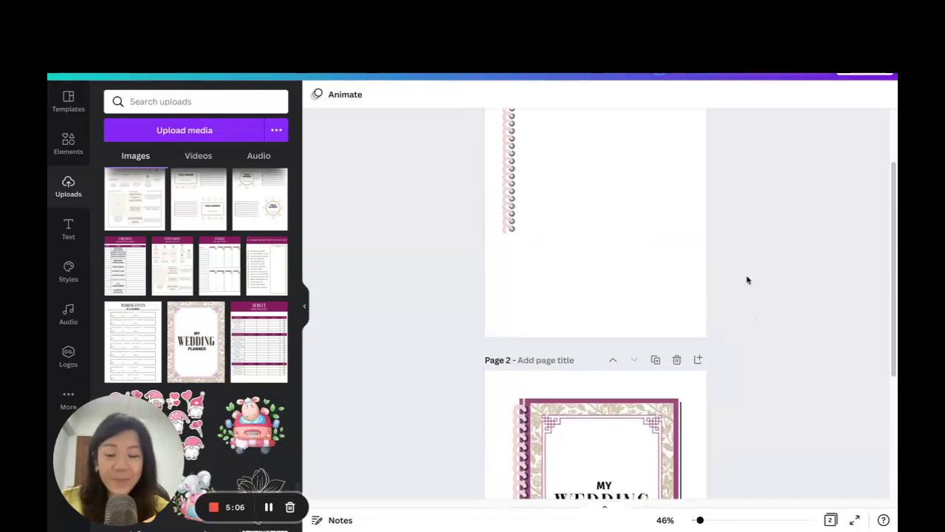
drag(701, 522, 711, 520)
scroll(562, 260, down, 1)
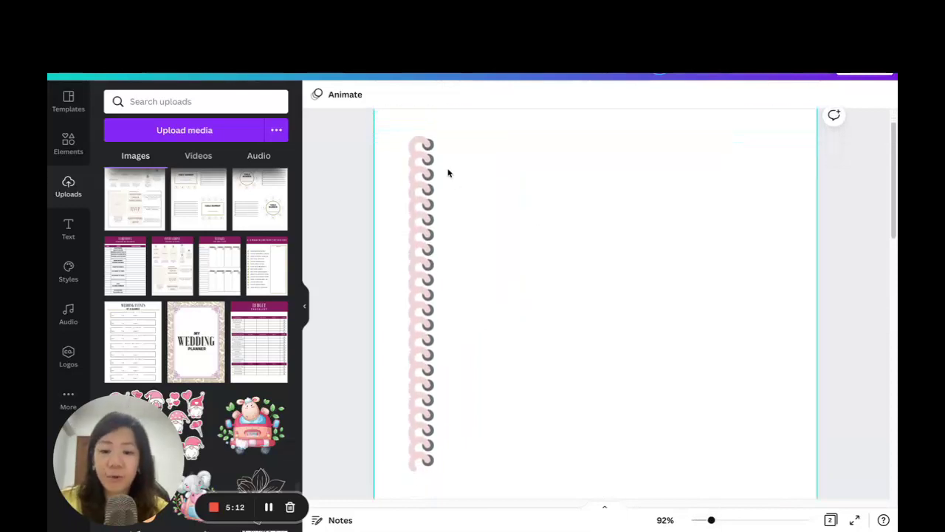
click(416, 144)
click(425, 140)
click(863, 95)
drag(425, 186, 486, 187)
click(595, 236)
- Ungroup the copied ring column and group only its dark hole circles into one object
click(493, 143)
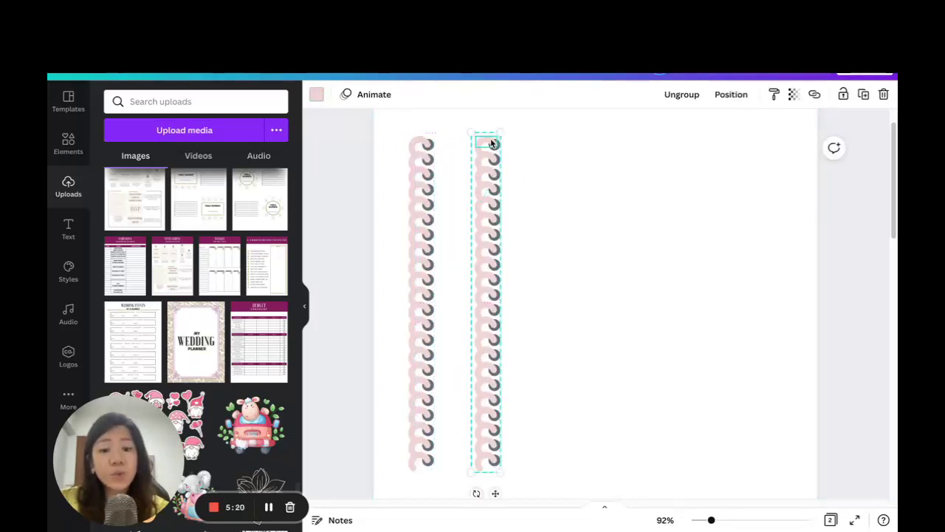
click(691, 94)
click(521, 266)
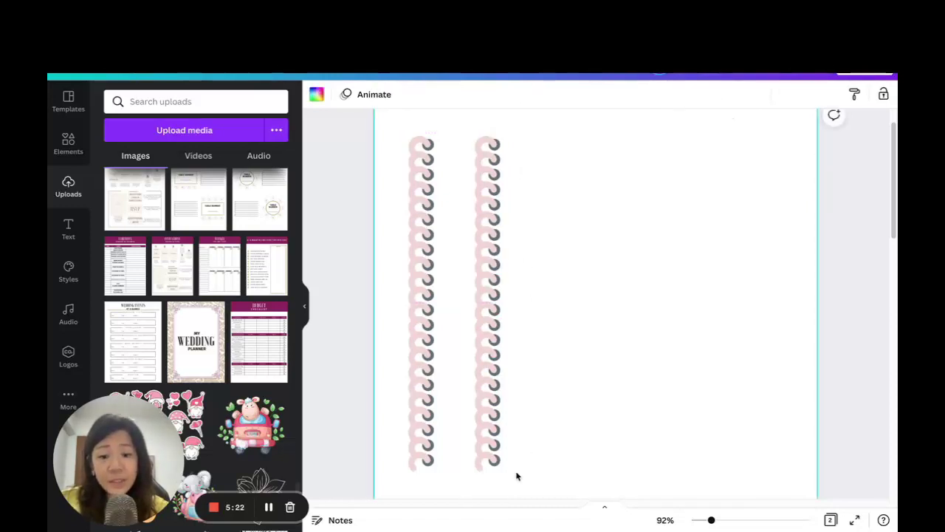
drag(501, 448, 501, 143)
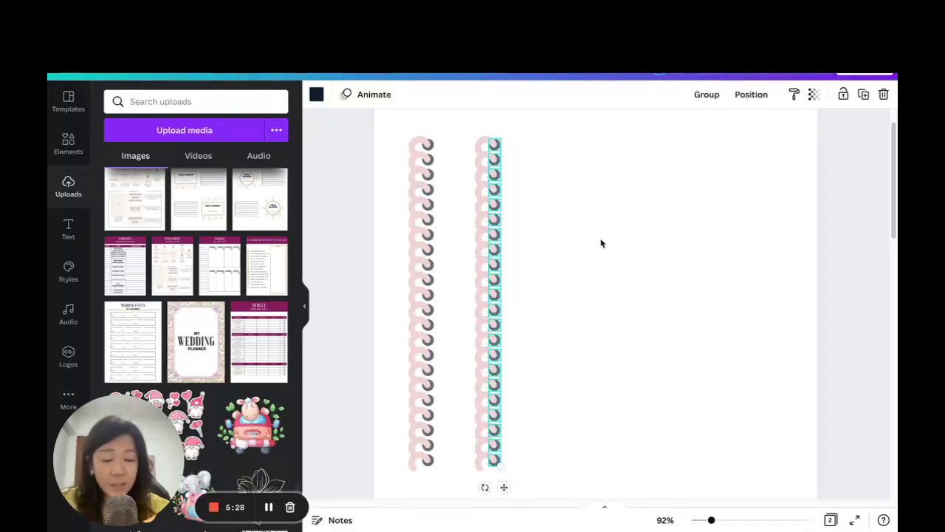
click(706, 95)
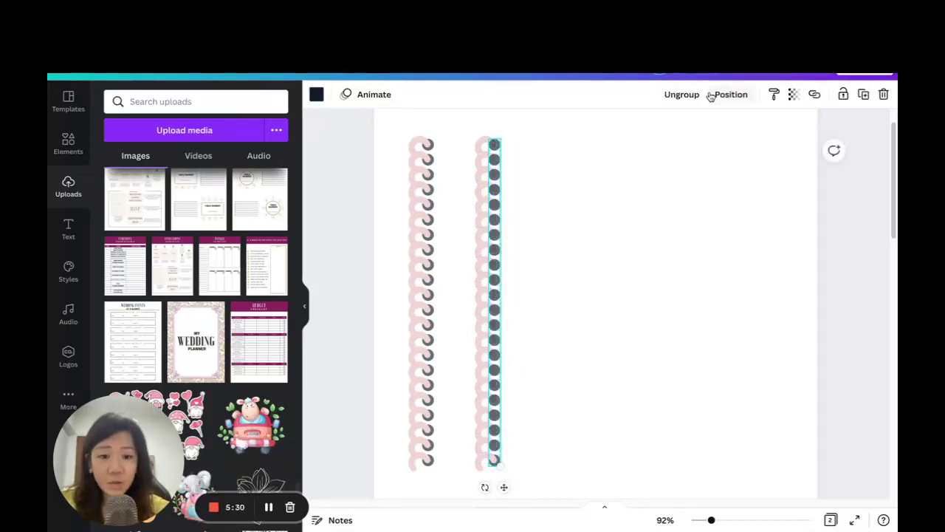
- Send the grouped hole circles to the back and lock them in place
click(844, 95)
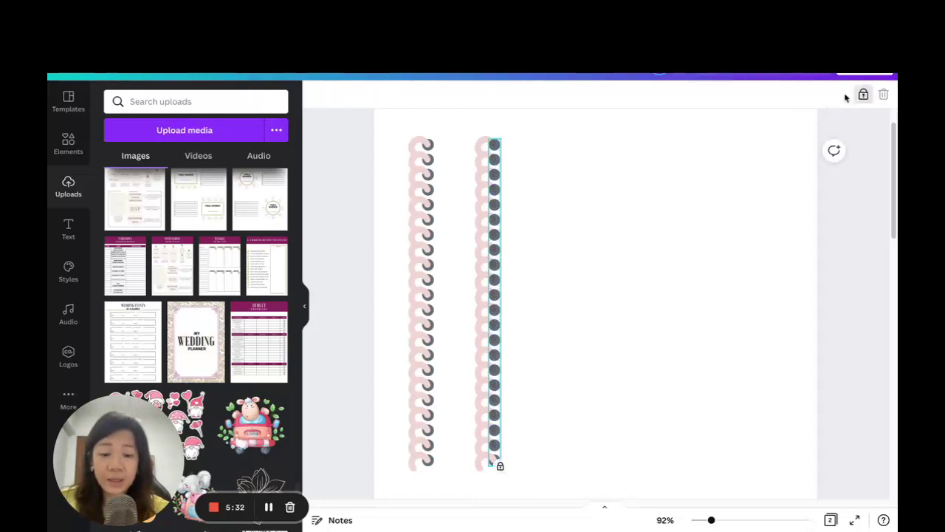
click(865, 94)
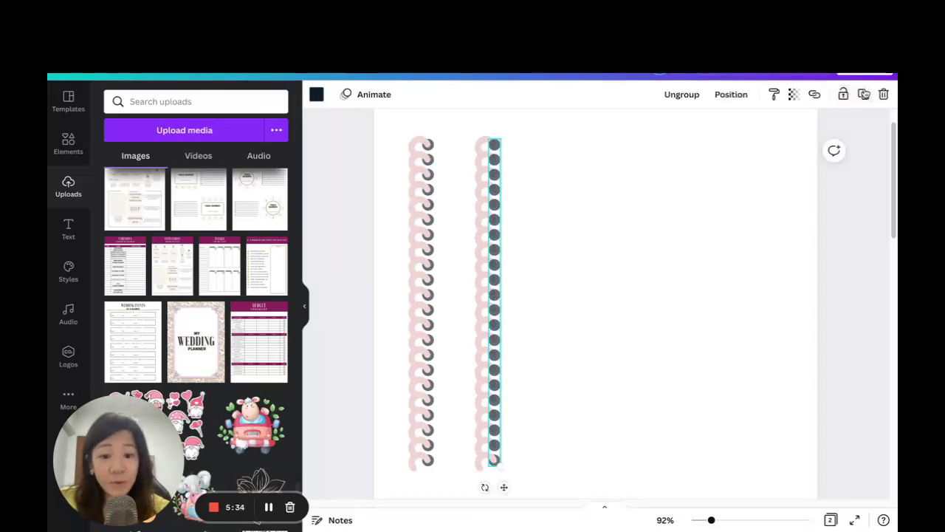
click(735, 96)
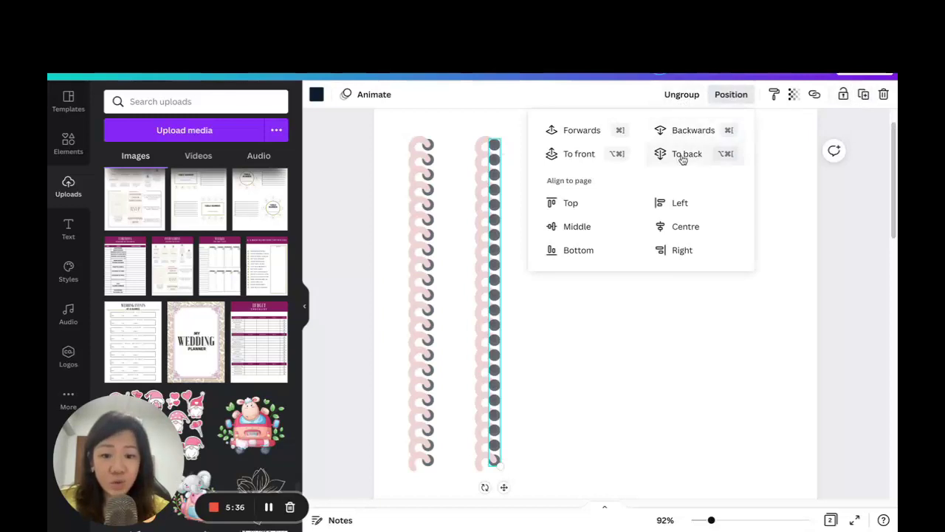
click(686, 153)
click(845, 95)
click(633, 350)
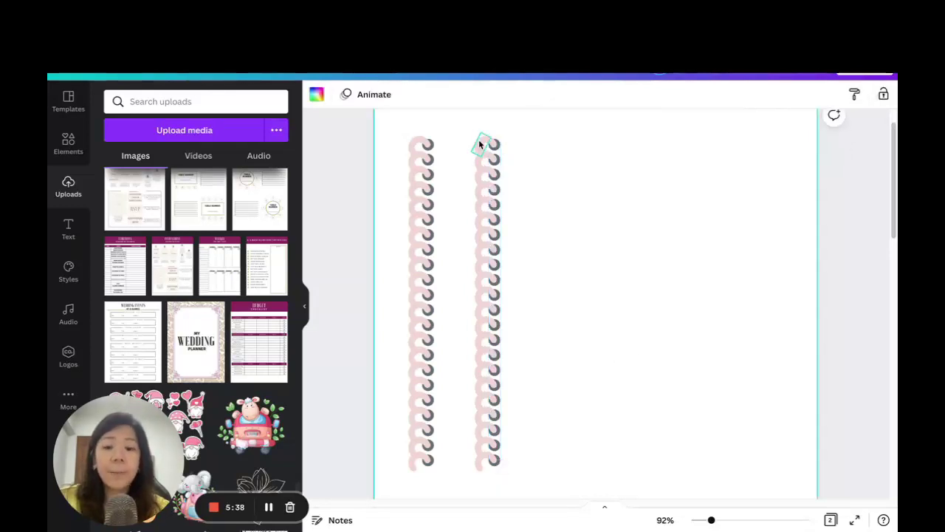
- Recolor all the pink ring shapes of the copied column with the purple photo colour
drag(467, 123, 507, 482)
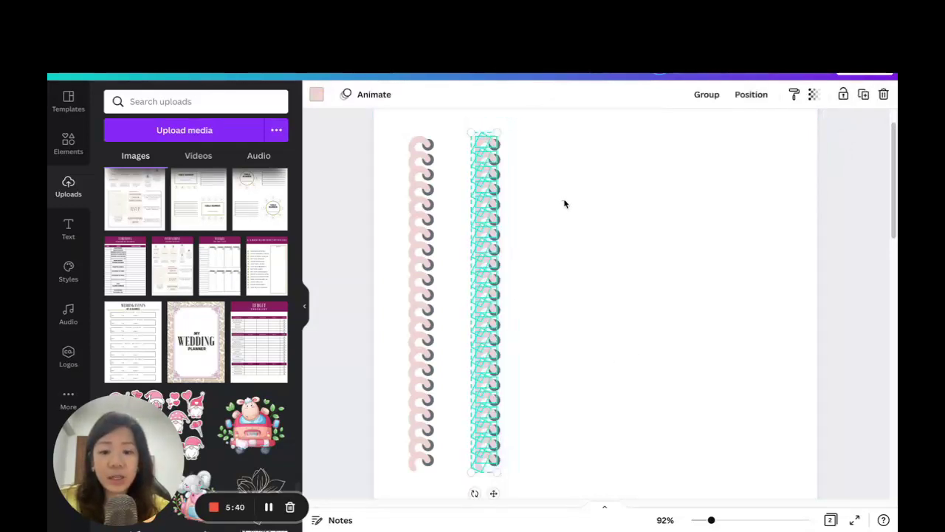
click(458, 123)
drag(458, 123, 513, 476)
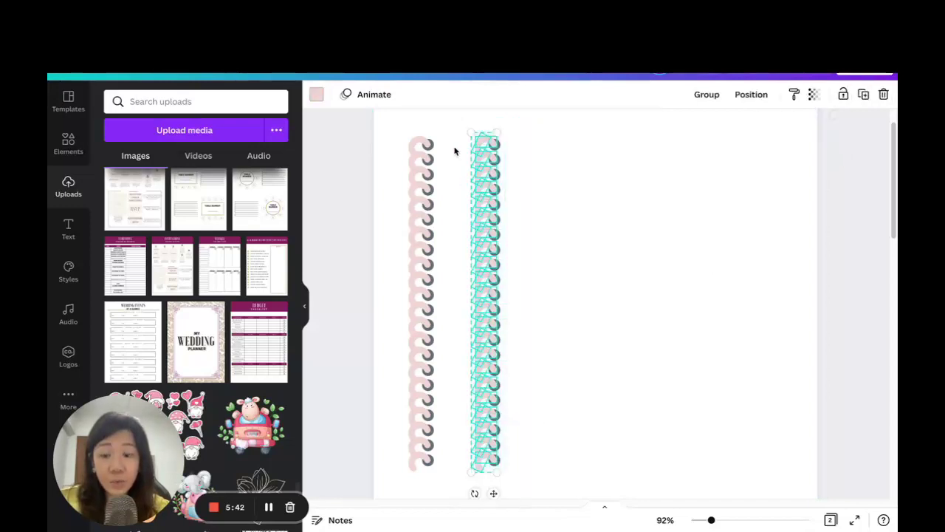
click(316, 95)
scroll(202, 191, down, 1)
scroll(203, 190, up, 1)
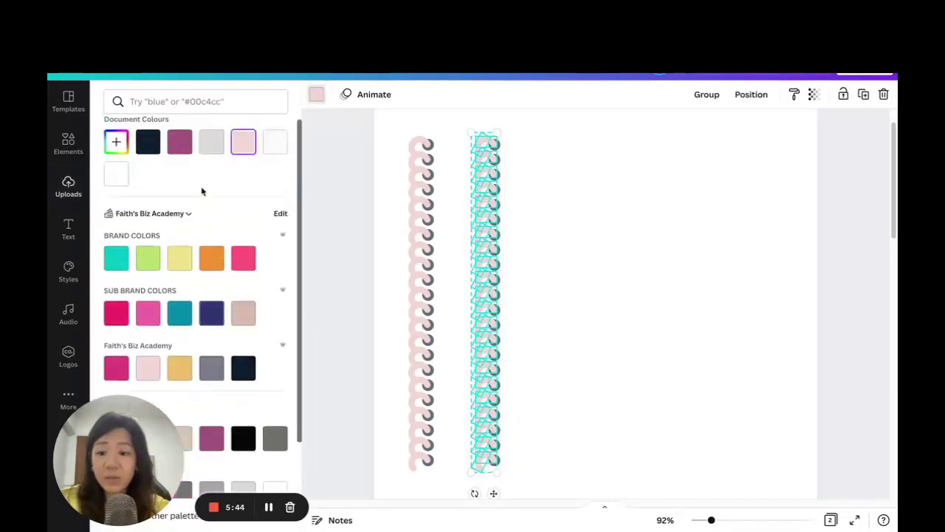
scroll(202, 190, down, 2)
click(274, 321)
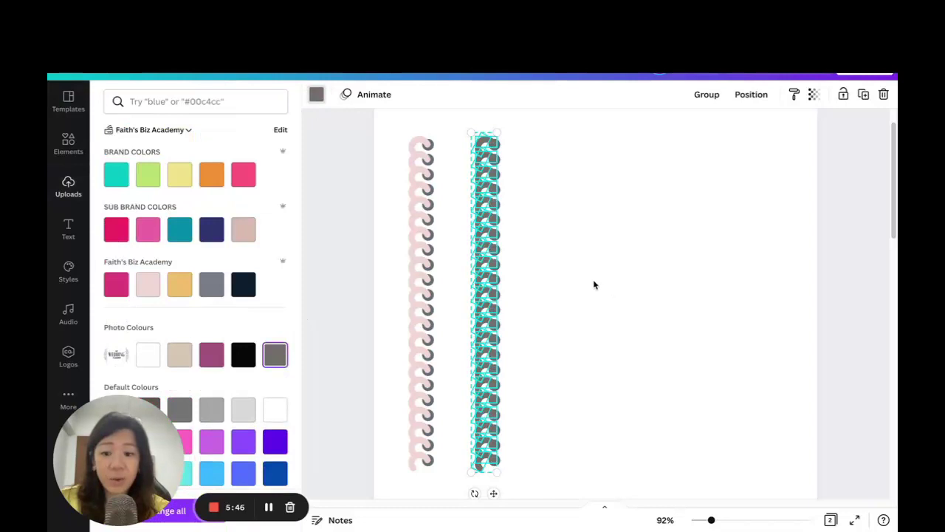
scroll(161, 177, down, 2)
click(212, 311)
click(658, 331)
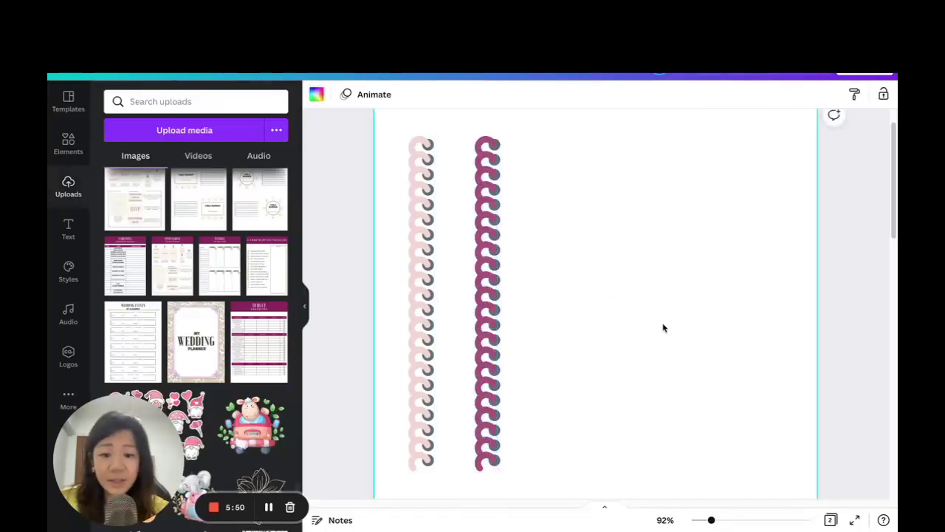
drag(465, 118, 557, 503)
click(546, 181)
drag(449, 116, 545, 495)
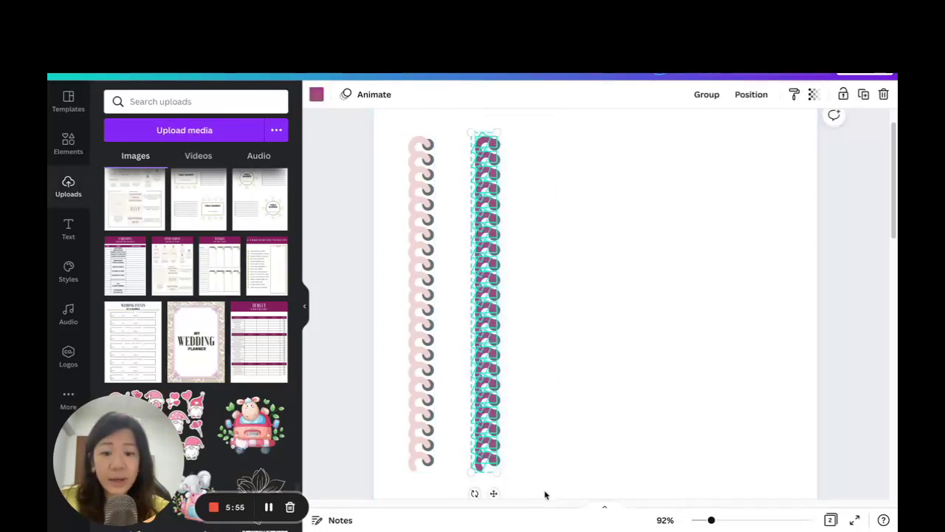
click(863, 95)
drag(486, 174, 545, 180)
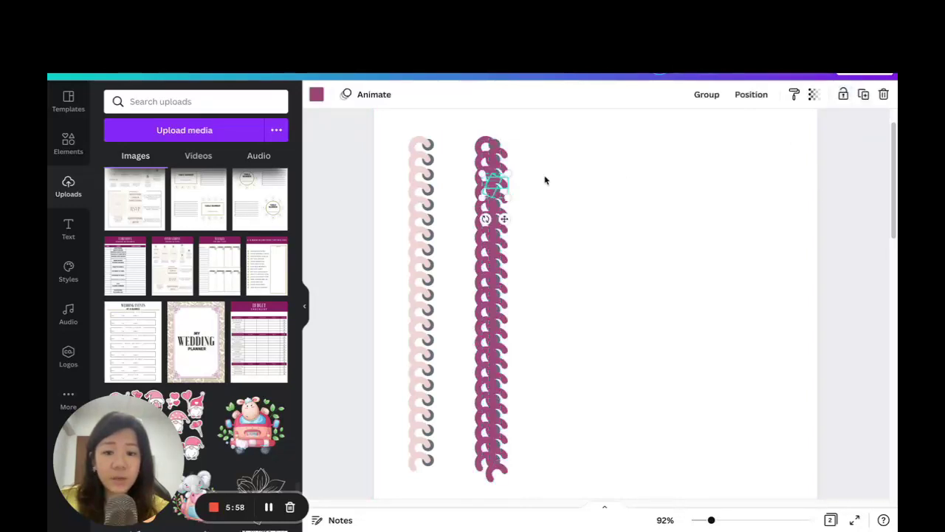
- Try duplicating the purple ring shapes to the right without their locked hole circles, and delete that copy
click(475, 120)
drag(455, 116, 587, 497)
click(866, 94)
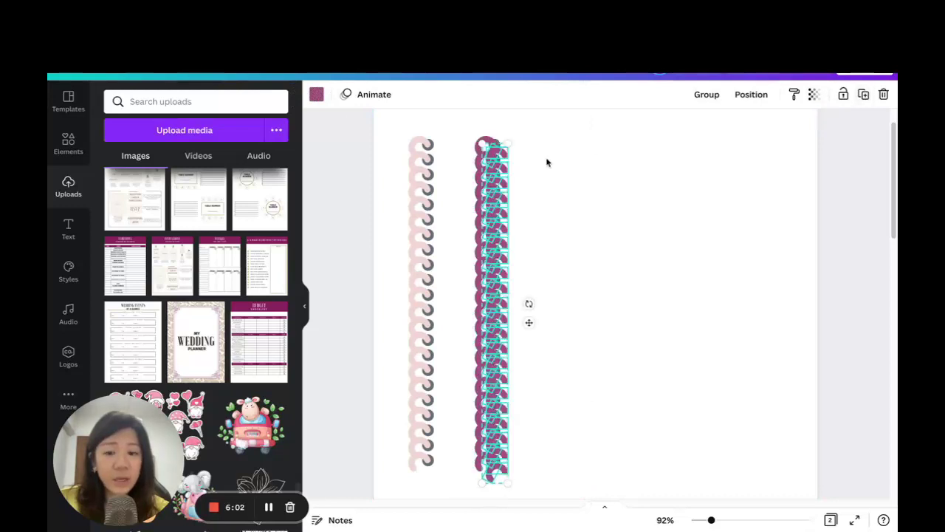
drag(502, 184, 582, 184)
click(582, 216)
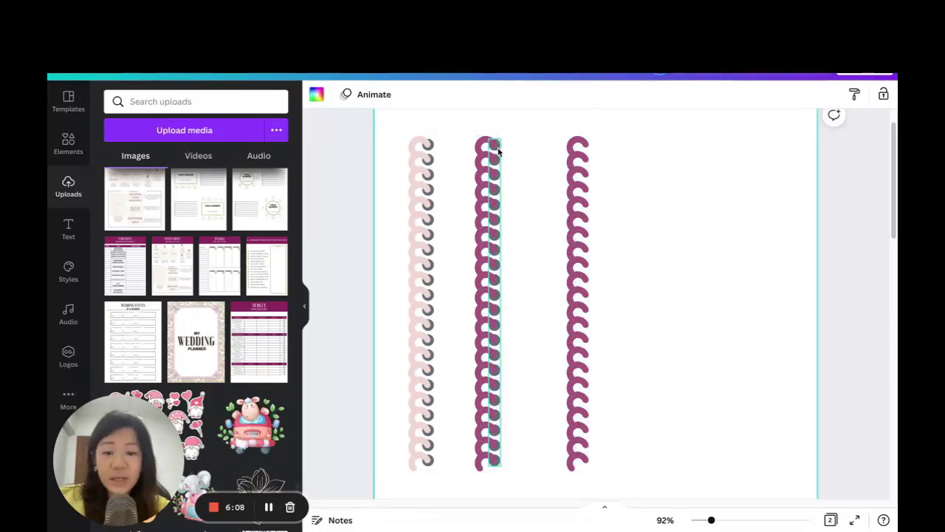
drag(598, 491, 553, 145)
click(883, 93)
- Unlock the grouped hole circles of the purple ring column
click(500, 142)
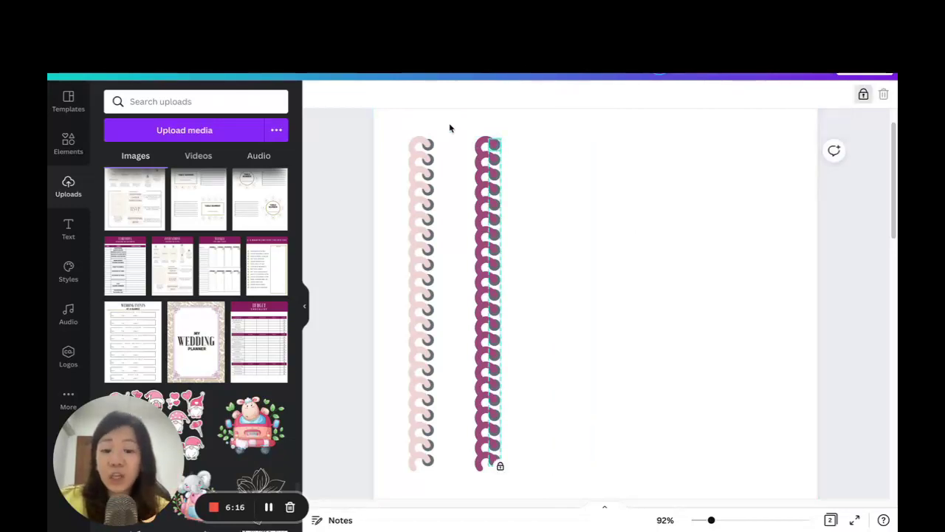
click(542, 178)
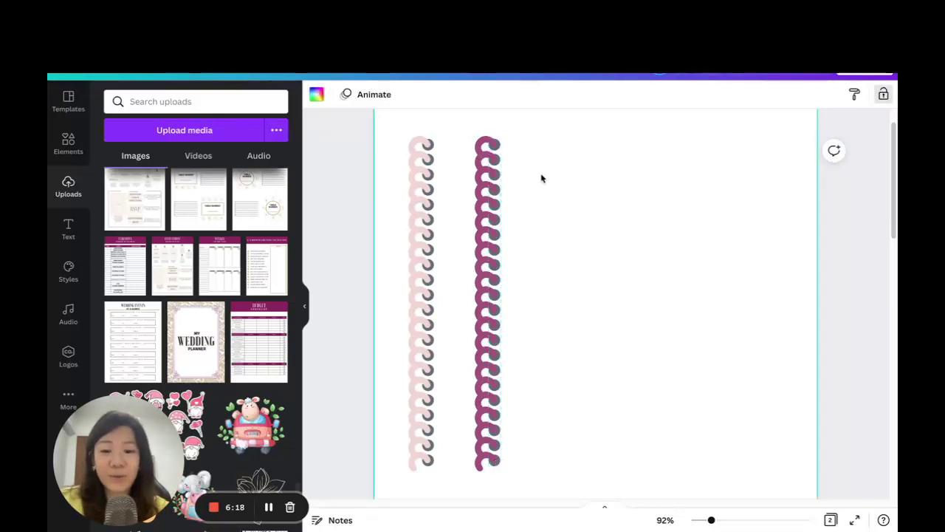
click(499, 145)
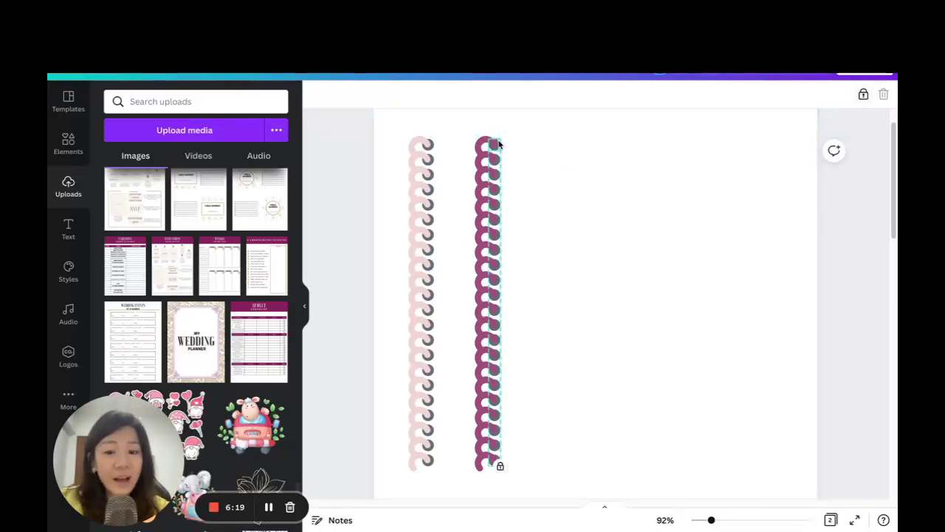
click(544, 334)
click(499, 399)
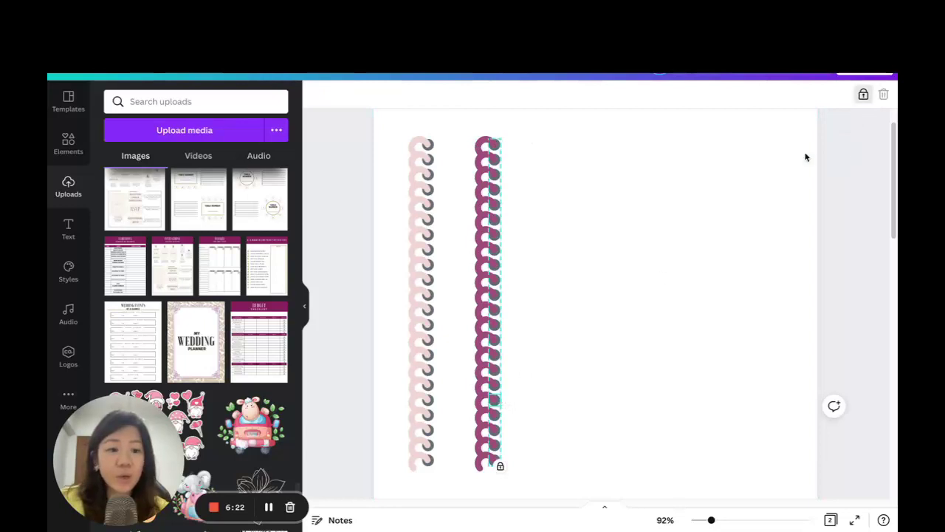
click(865, 94)
click(539, 454)
drag(508, 480, 494, 139)
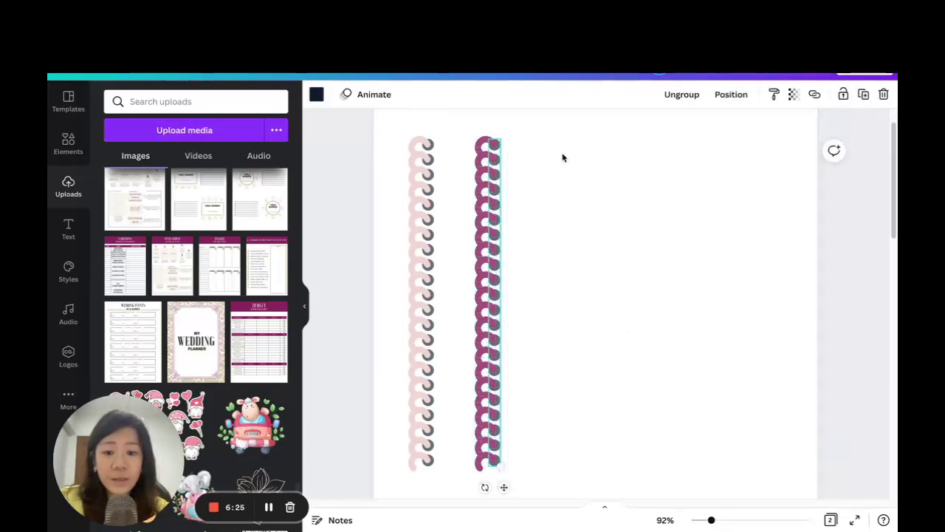
click(843, 94)
click(863, 96)
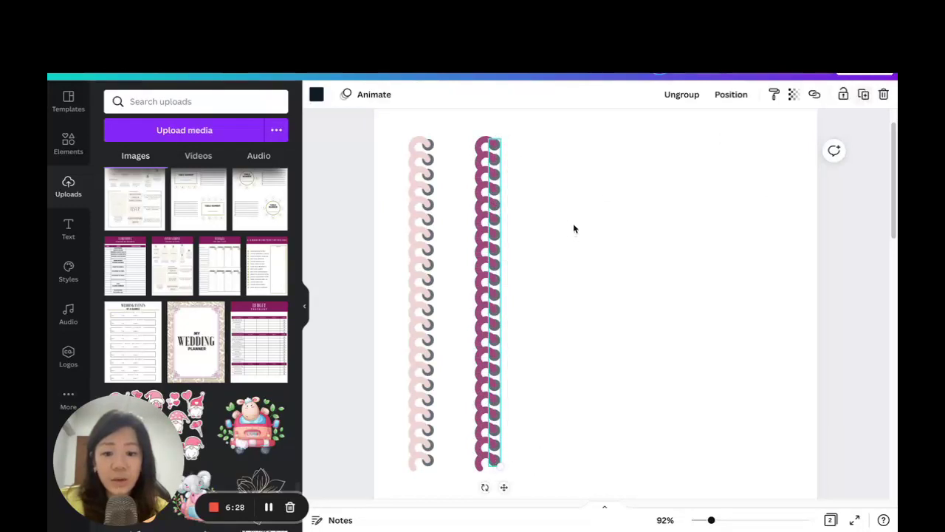
click(508, 148)
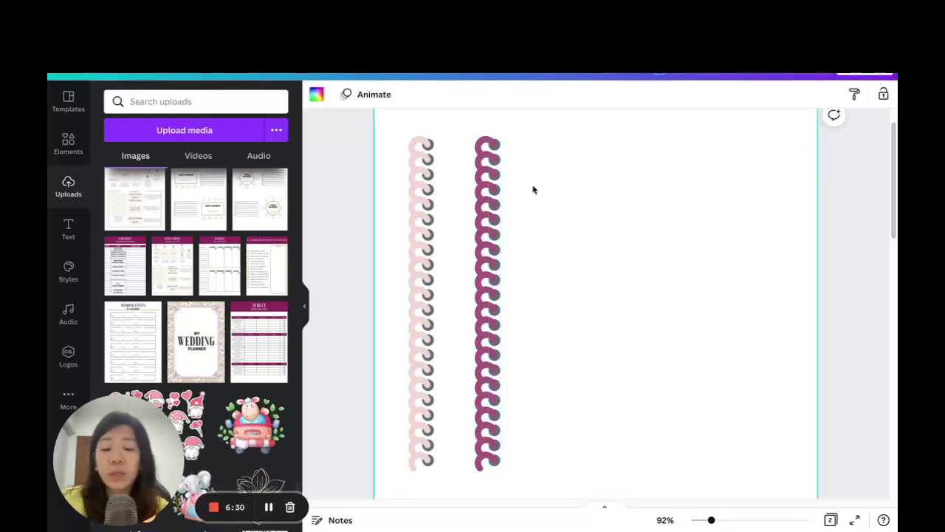
- Duplicate the complete purple ring column with its hole circles and place the copy to its right at the same height
drag(459, 123, 583, 502)
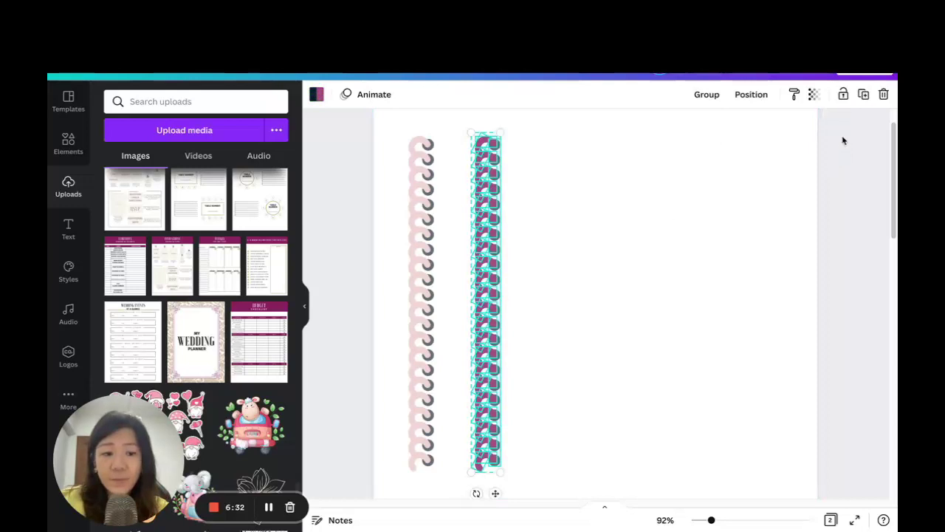
click(863, 95)
drag(500, 170, 579, 157)
click(648, 226)
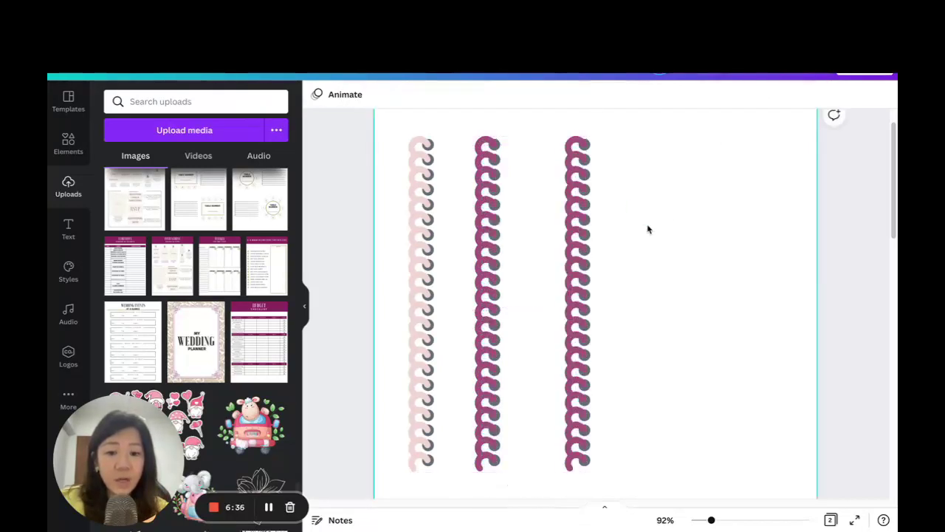
- Group all the ring and hole shapes of the middle purple ring column into one object
drag(516, 459, 517, 454)
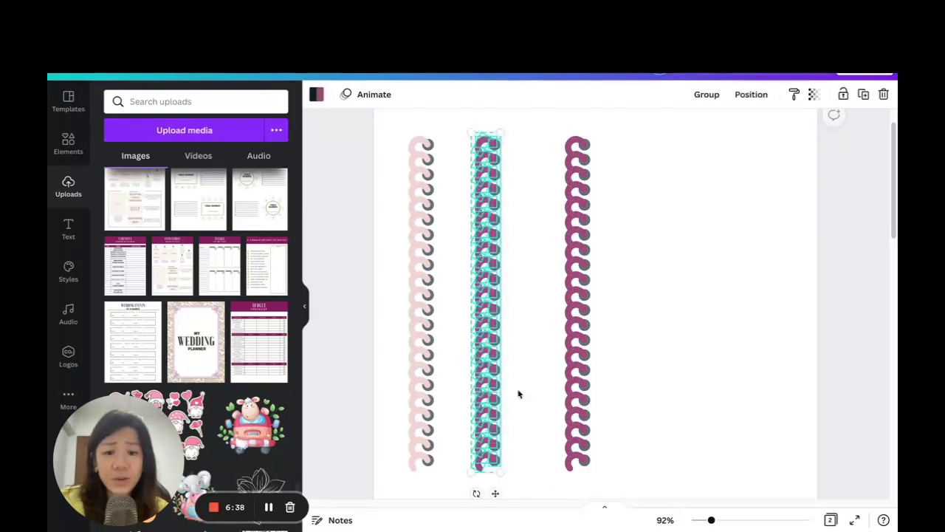
click(707, 94)
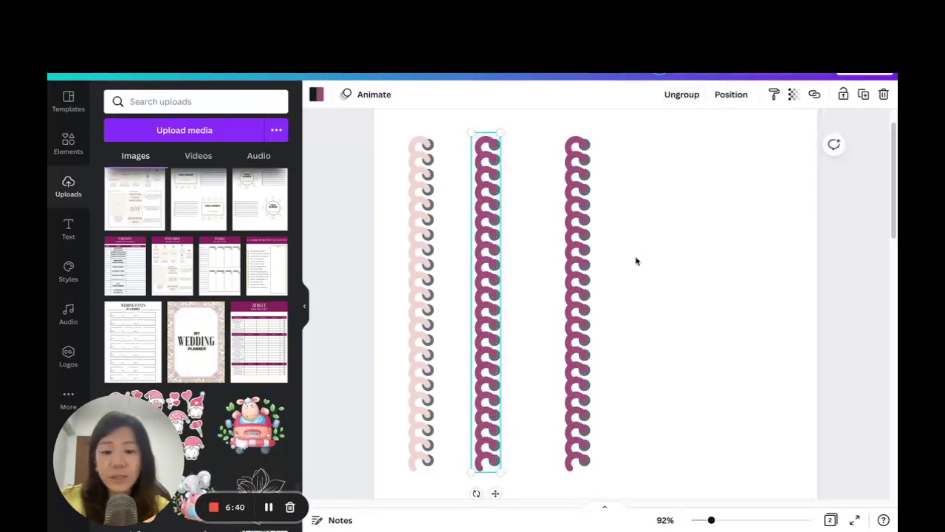
- Duplicate page 2 with the wedding planner mockup and delete the pink ring group from the copied page
scroll(636, 261, down, 10)
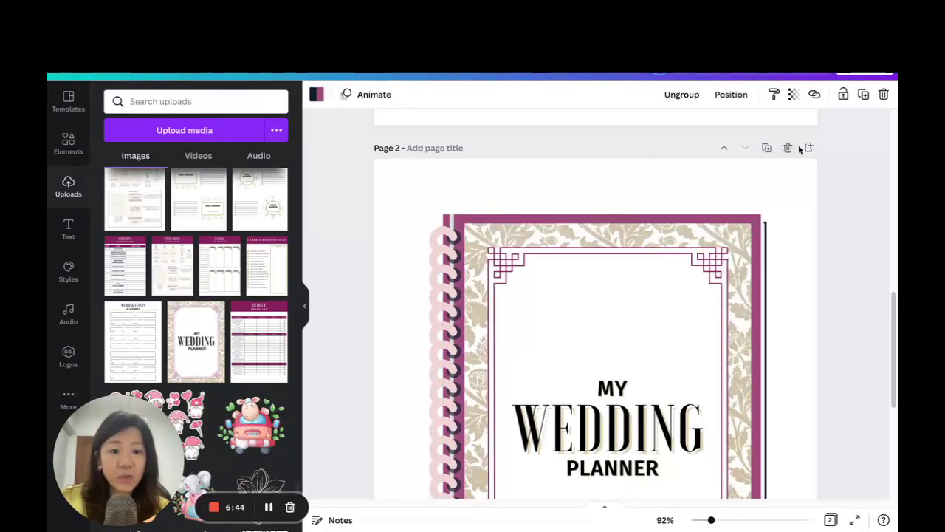
click(766, 148)
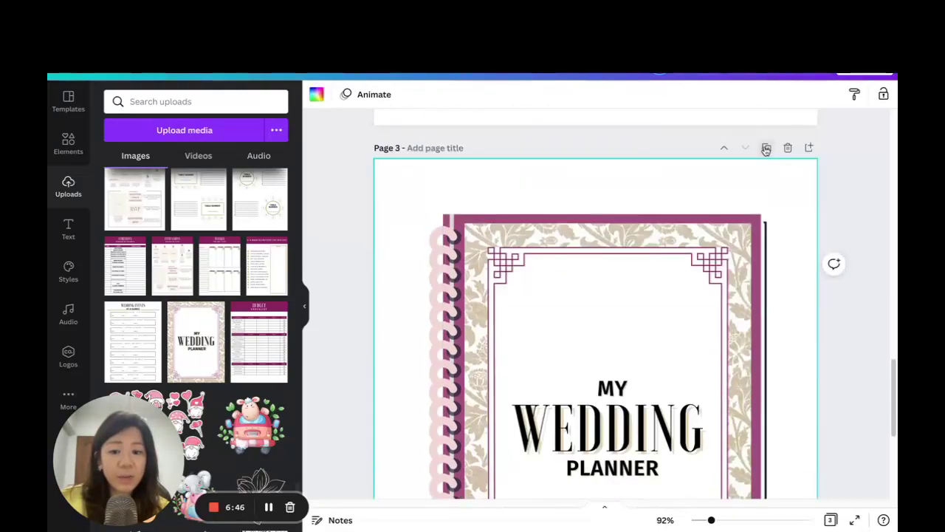
click(449, 210)
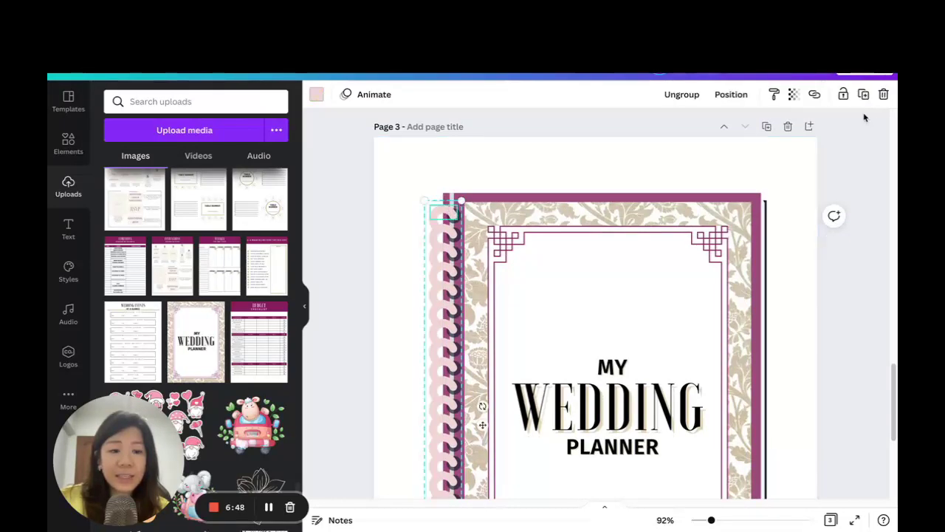
click(885, 95)
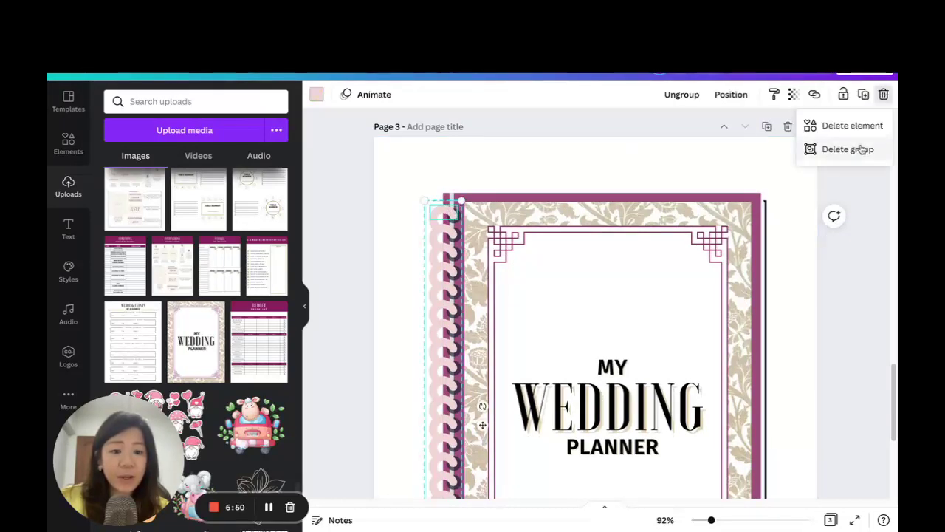
click(859, 150)
- Paste the grouped purple ring column onto page 3 and move it over the spine of the planner mockup
key(ctrl+z)
scroll(554, 214, down, 3)
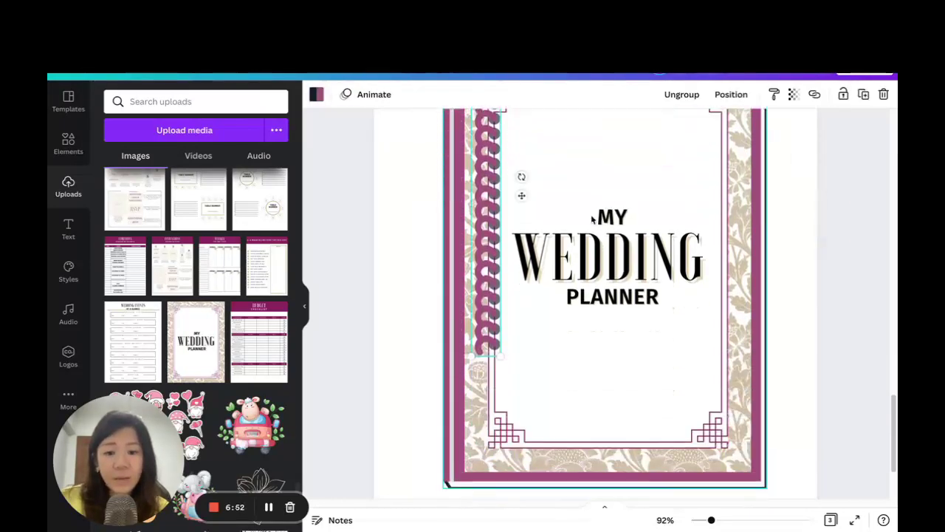
scroll(491, 183, up, 1)
drag(491, 183, 457, 224)
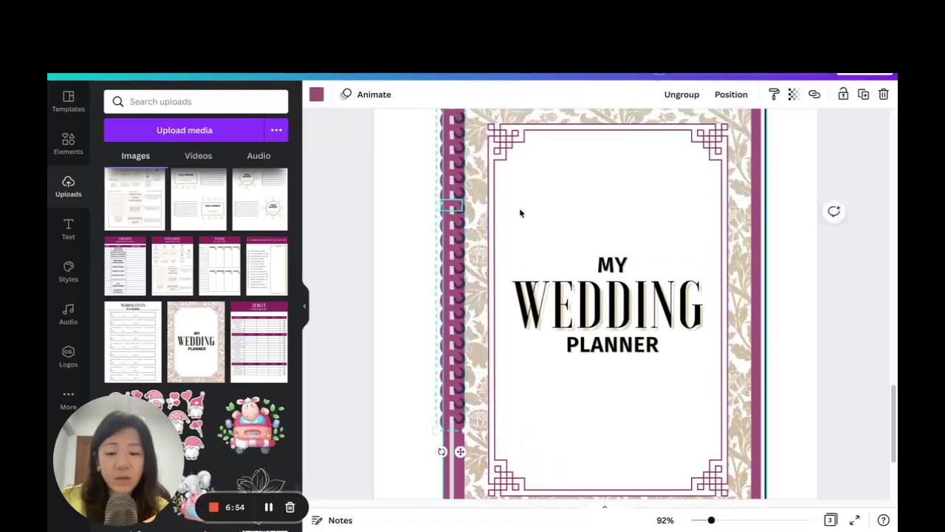
- Enlarge the purple ring column to about 0.7 by 8.4 and align it along the planner's spine
scroll(484, 214, up, 2)
scroll(491, 425, down, 3)
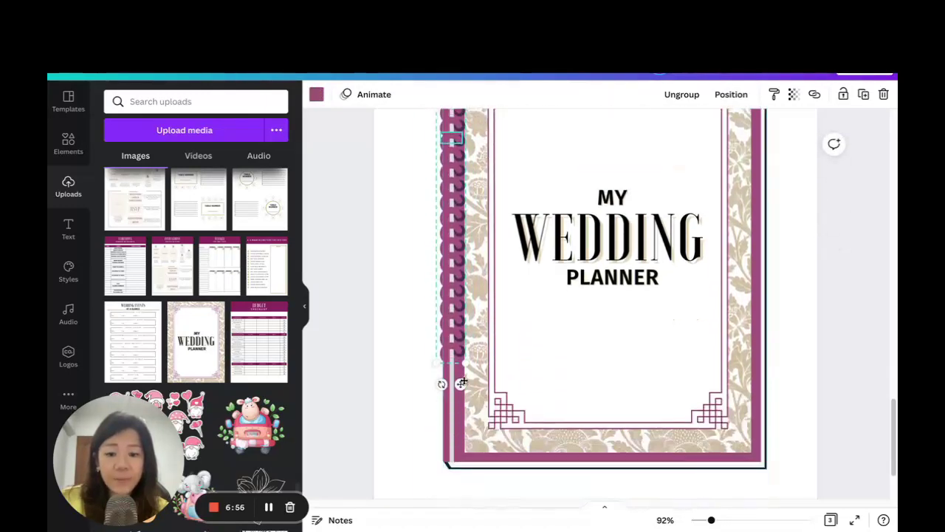
drag(470, 367, 465, 476)
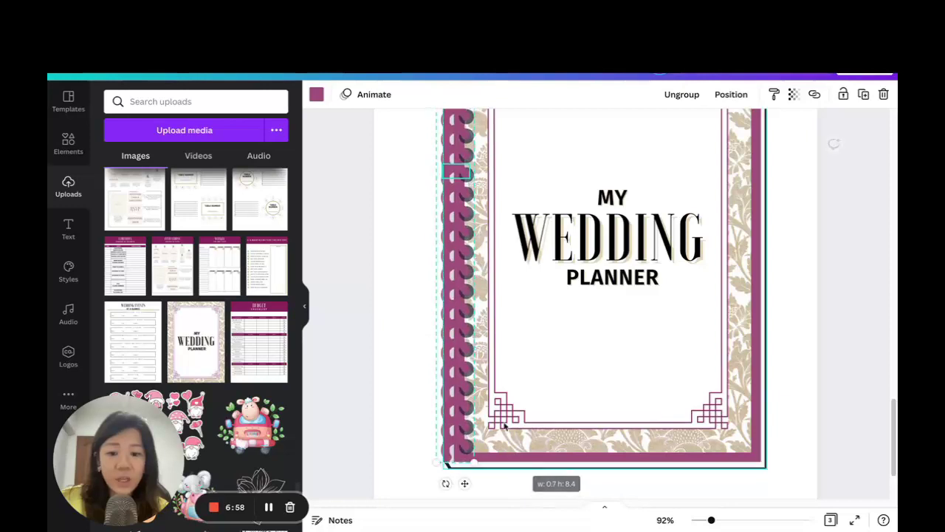
scroll(464, 255, up, 3)
scroll(463, 255, up, 2)
drag(463, 268, 450, 277)
scroll(443, 278, down, 2)
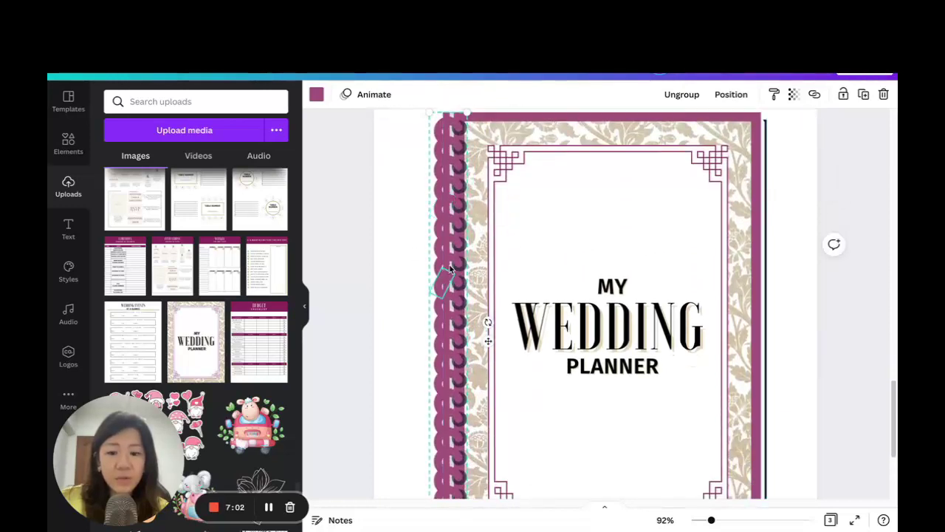
click(480, 251)
drag(464, 230, 458, 229)
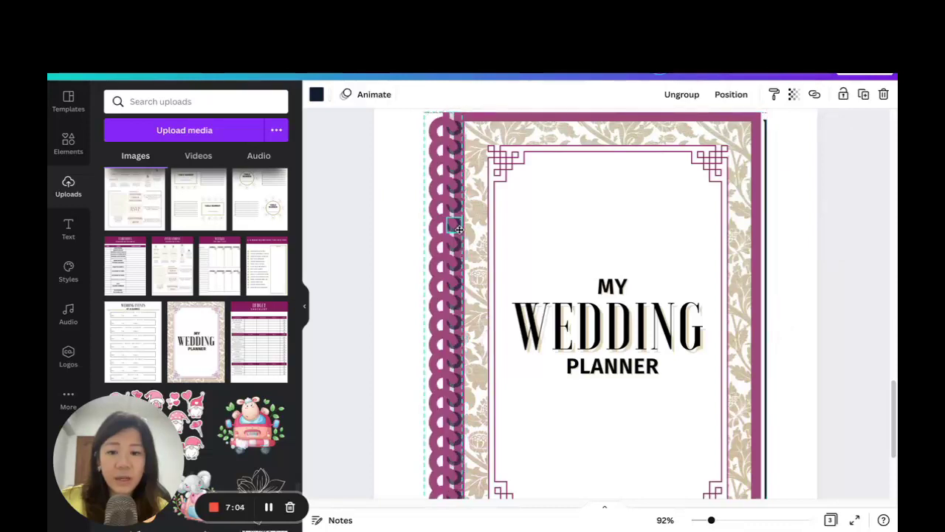
click(527, 270)
- Review the finished planner mockups and compare the pink and purple ring columns on page 1
scroll(854, 257, down, 5)
scroll(853, 257, up, 2)
drag(711, 522, 705, 521)
scroll(671, 308, down, 5)
scroll(758, 280, up, 12)
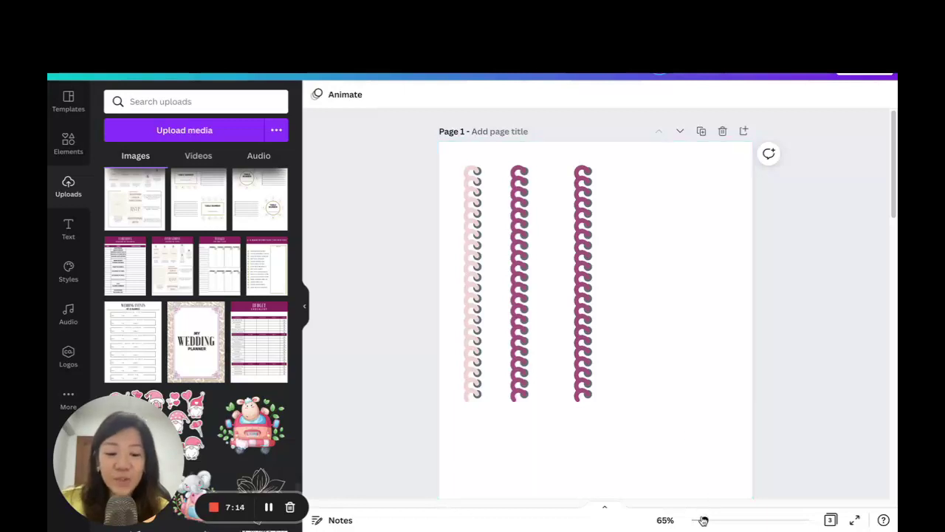
drag(705, 520, 718, 520)
scroll(384, 185, up, 3)
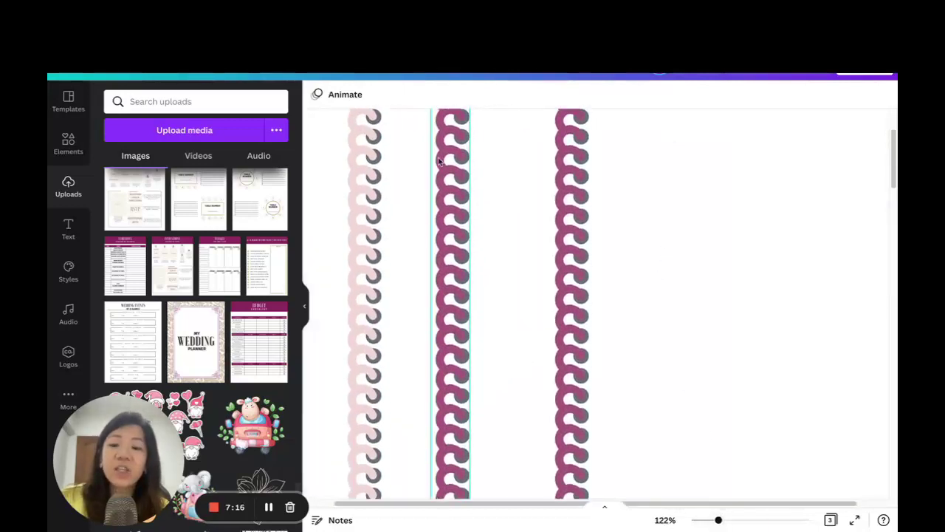
click(367, 204)
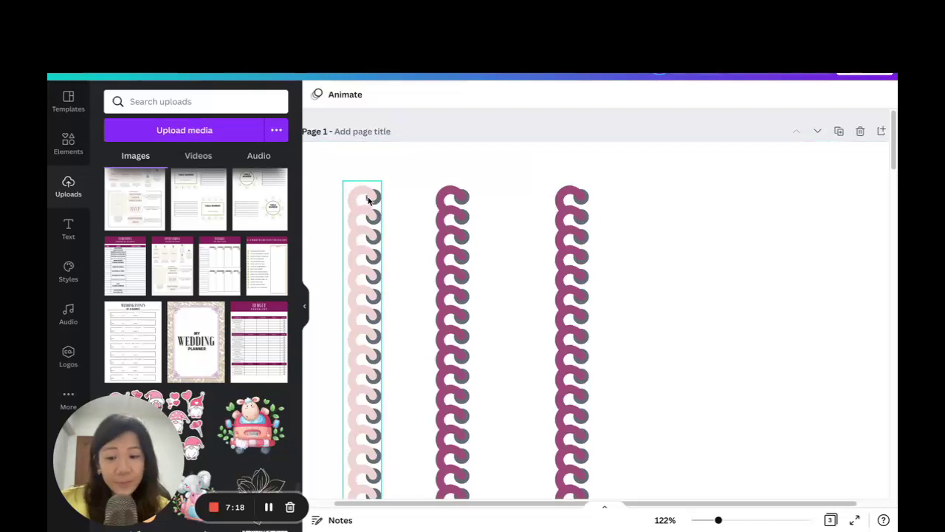
click(397, 196)
click(453, 200)
scroll(473, 243, down, 1)
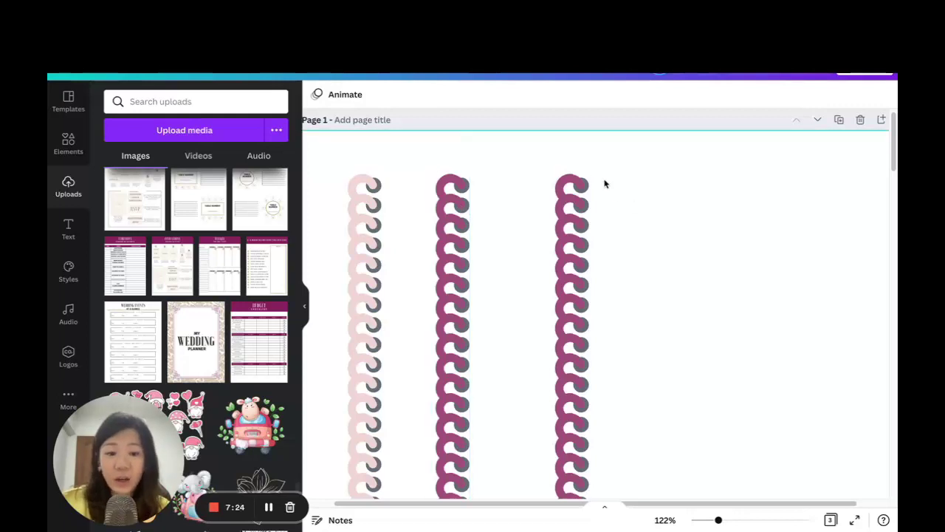
- Lock the grouped hole circles of the third ring column on page 1
scroll(621, 192, down, 2)
drag(589, 116, 617, 482)
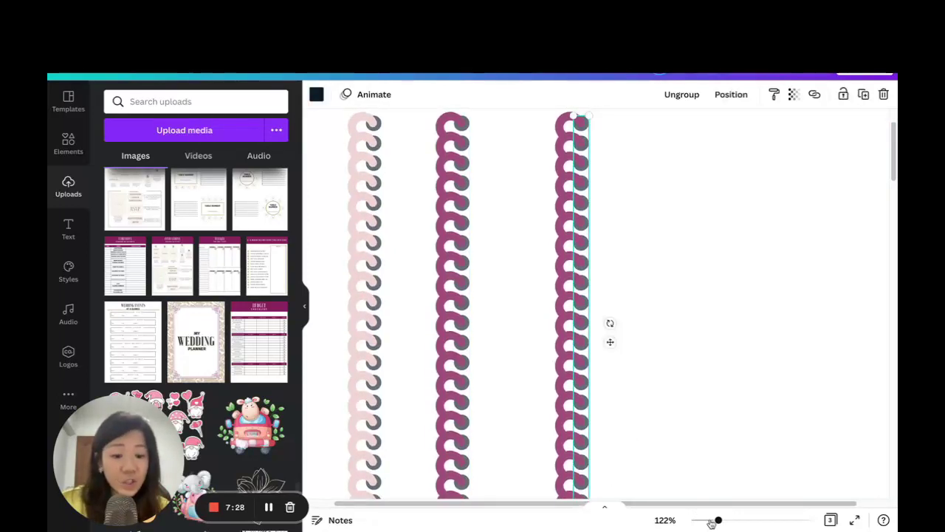
drag(711, 520, 708, 521)
click(600, 473)
drag(599, 467, 608, 178)
click(843, 95)
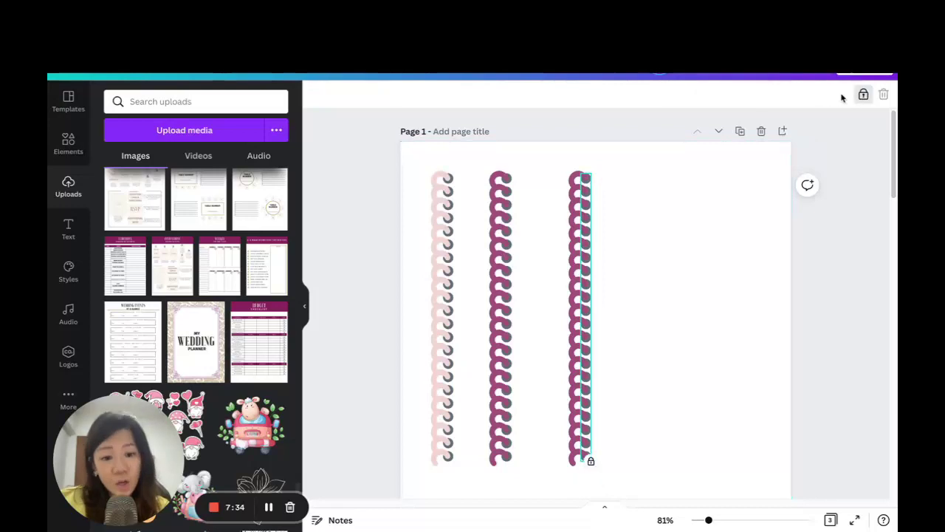
- Recolor all the purple ring shapes of the third column with the orange brand color
click(709, 297)
drag(549, 165, 612, 499)
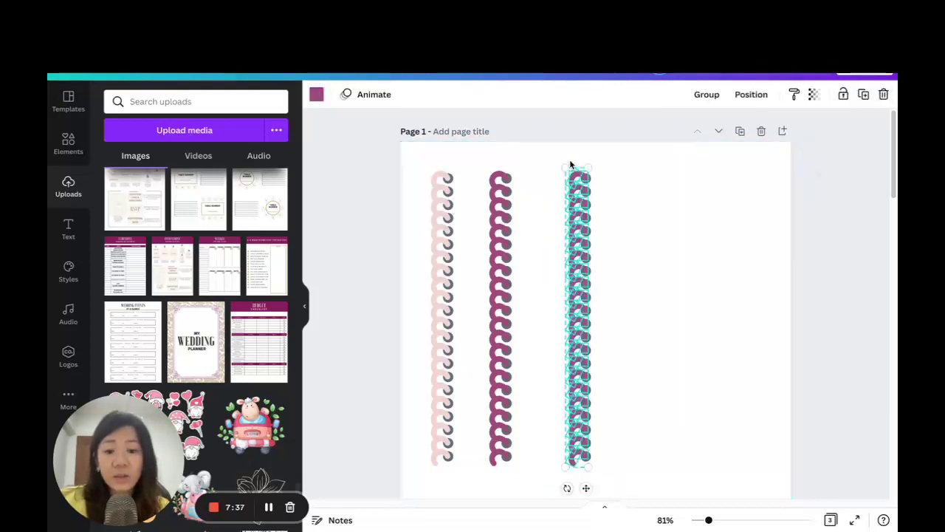
click(318, 95)
click(213, 274)
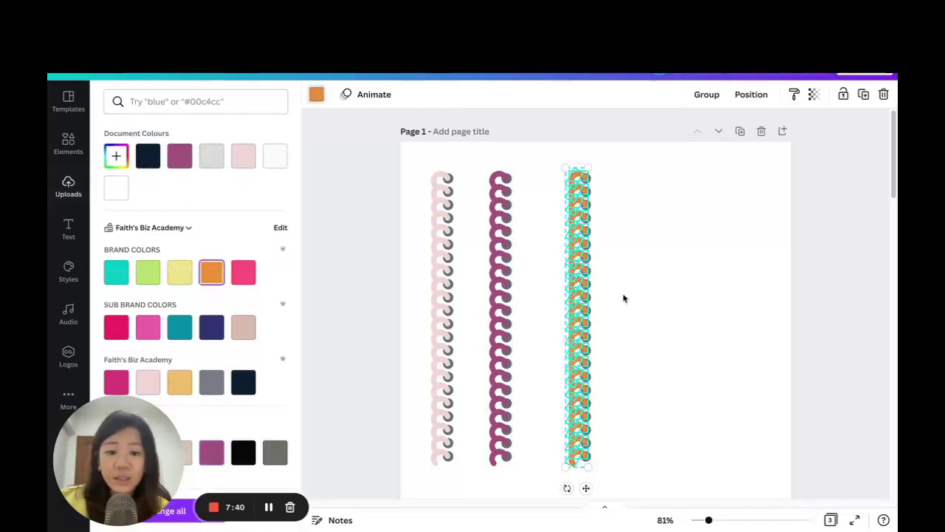
click(620, 299)
- Unlock the hole circles of the orange ring column and group them with the orange ring shapes
drag(557, 163, 639, 504)
click(643, 173)
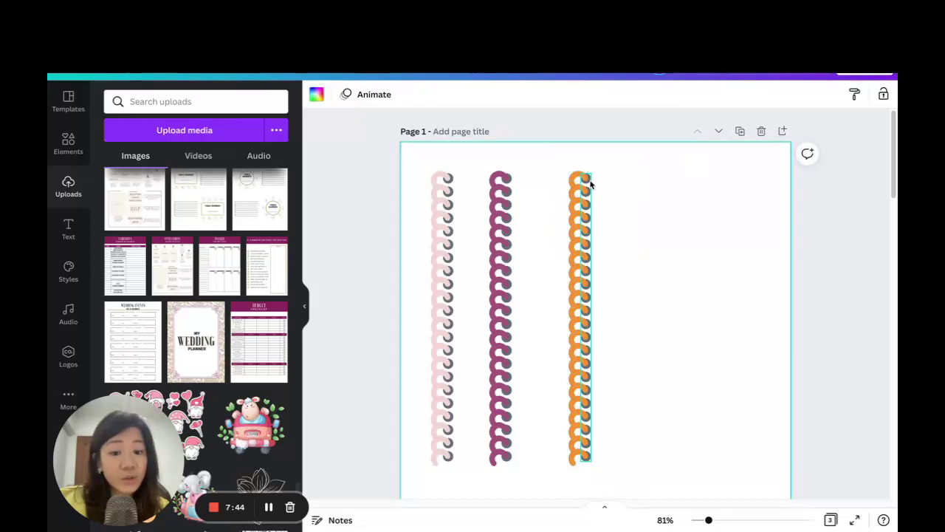
click(585, 181)
click(864, 95)
click(605, 336)
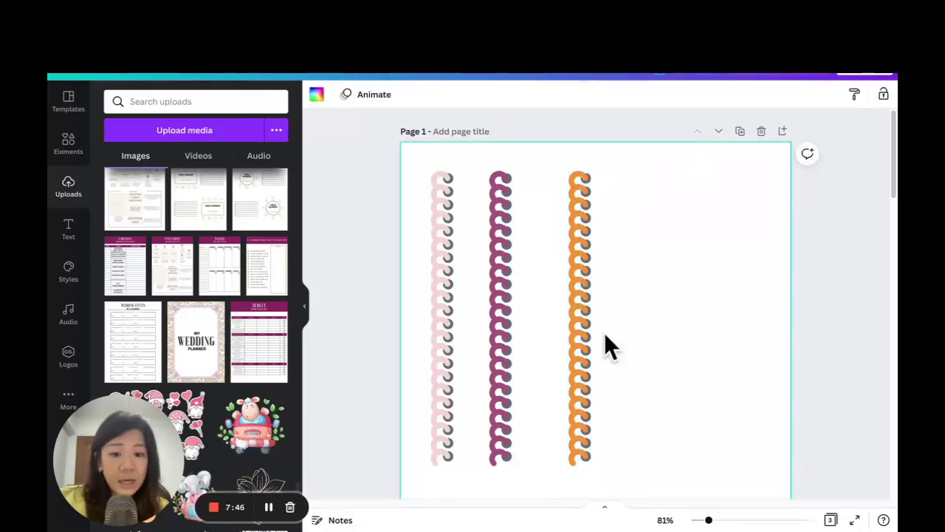
drag(593, 481, 554, 161)
click(707, 96)
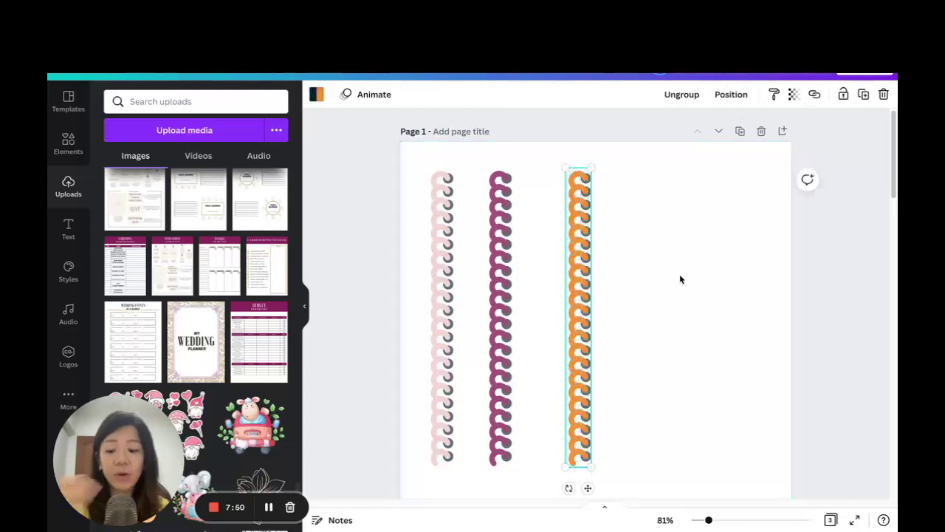
- Delete the pink ring group from the planner mockup on page 2
scroll(679, 277, down, 10)
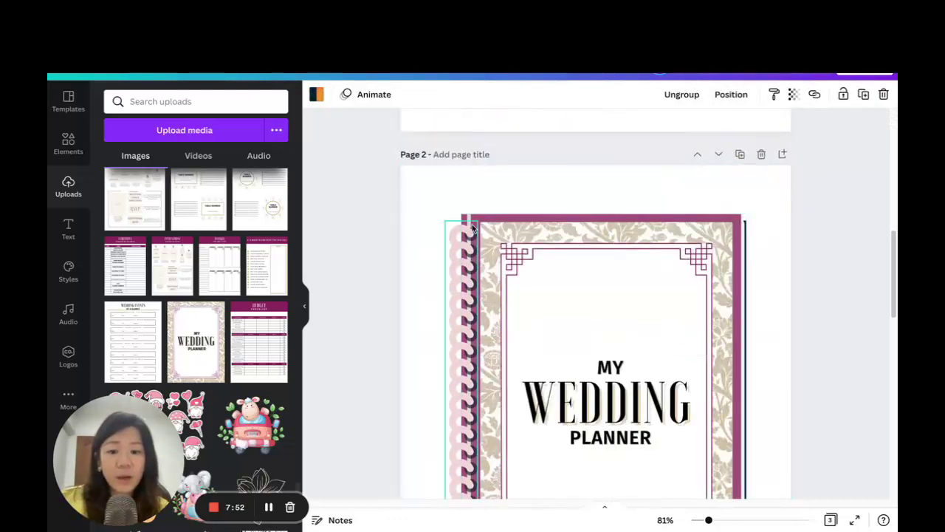
click(472, 224)
click(885, 93)
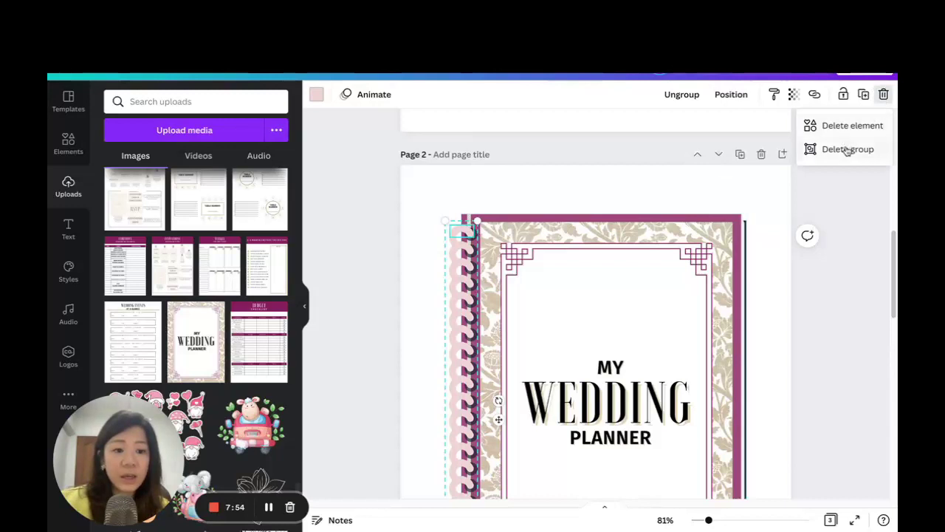
click(846, 148)
- Paste the orange ring column onto page 2 and place it at the top of the book's spine
key(ctrl+v)
scroll(612, 295, down, 1)
drag(611, 269, 468, 253)
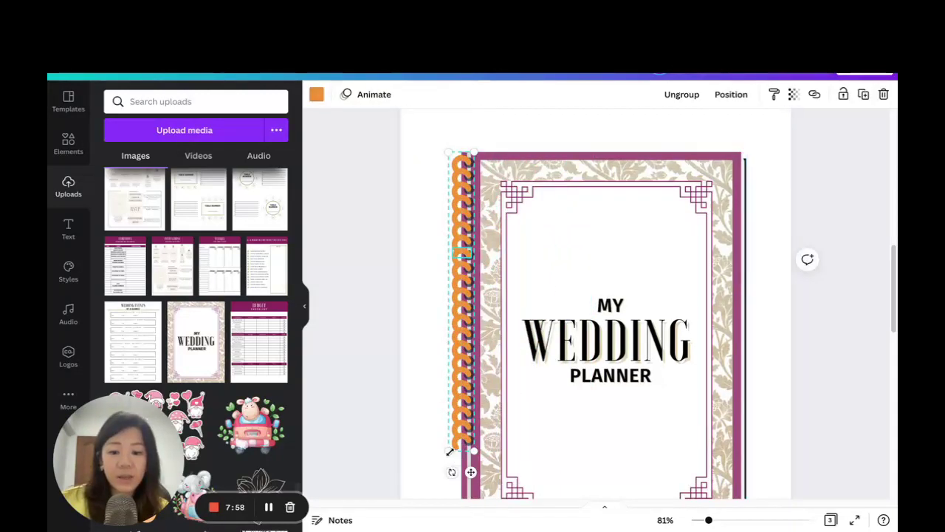
- Remove the wedding planner cover from the page 2 book frame and recolor the purple frame light grey
click(647, 270)
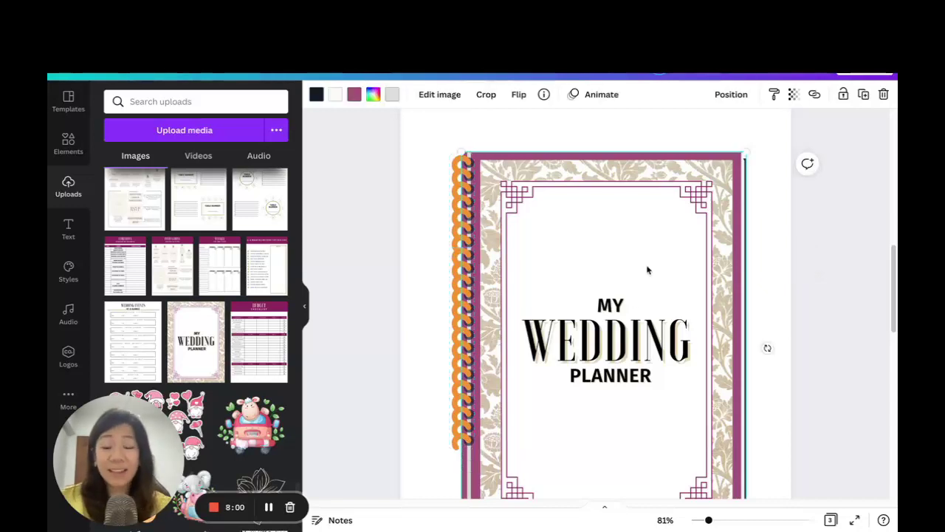
key(Delete)
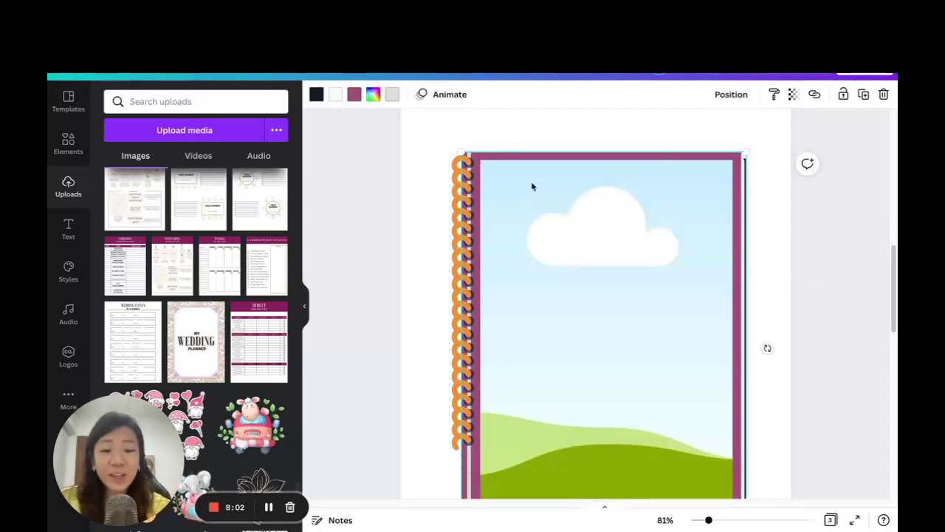
click(355, 94)
click(211, 154)
click(759, 247)
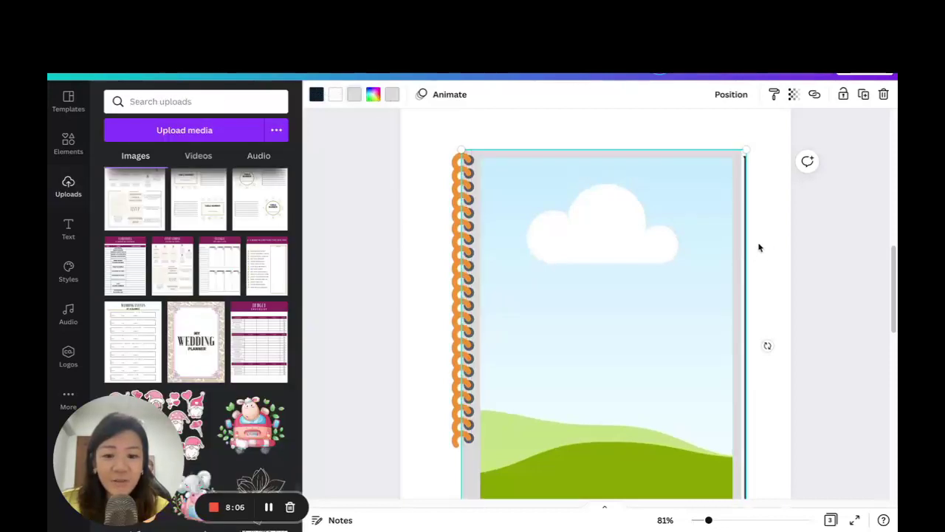
- Try enlarging the orange ring column to run along the full height of the grey book frame
scroll(759, 248, down, 2)
click(458, 304)
drag(444, 371, 413, 453)
scroll(546, 283, up, 3)
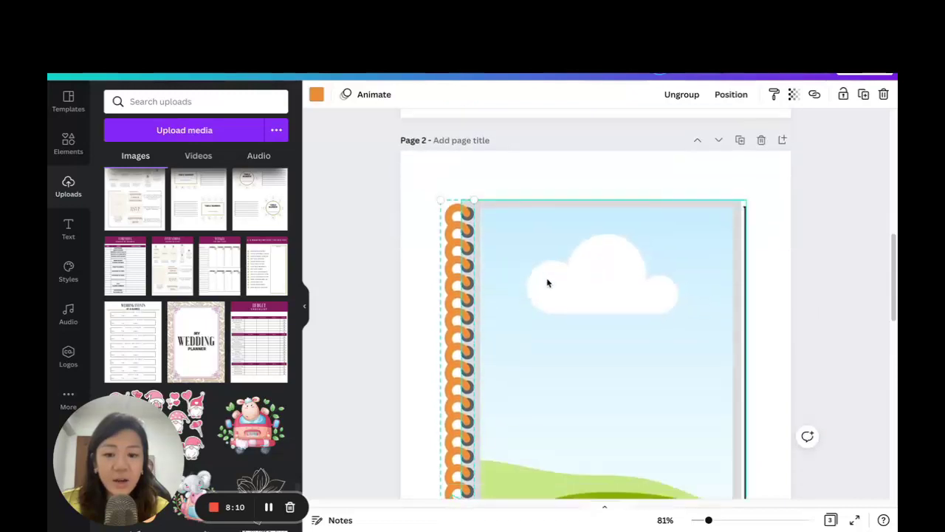
- Shrink the orange ring column so that smaller rings sit along the upper part of the spine
scroll(547, 283, down, 3)
drag(441, 386, 453, 232)
scroll(571, 236, up, 1)
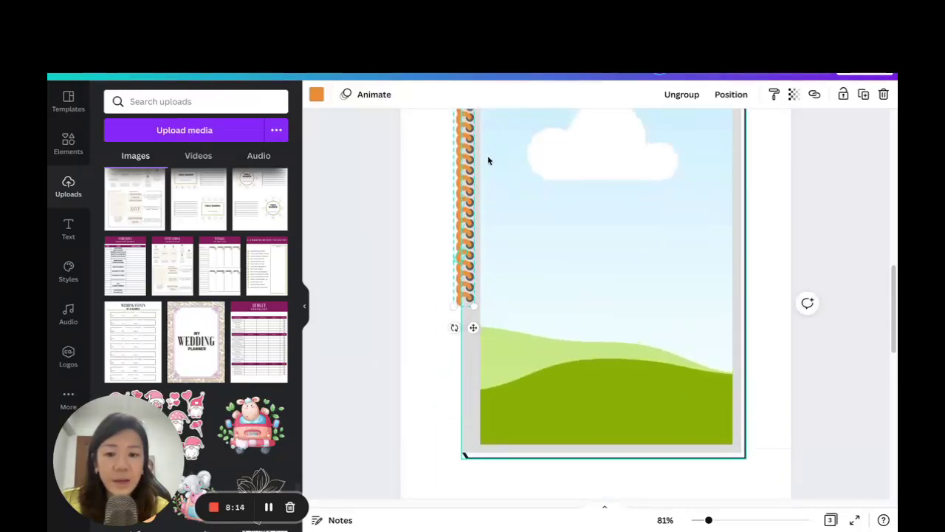
- Duplicate the small orange ring column directly below the original to continue the rings down the spine
drag(462, 316, 463, 403)
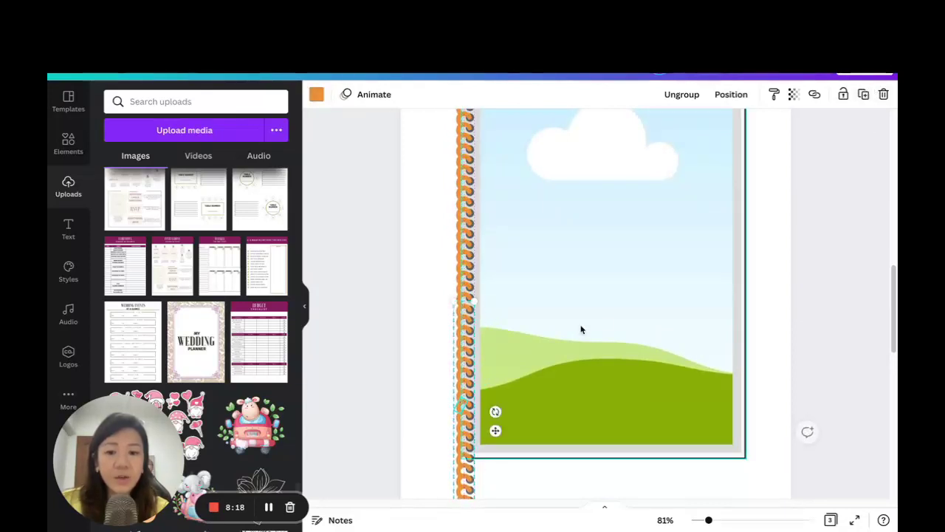
scroll(615, 314, down, 1)
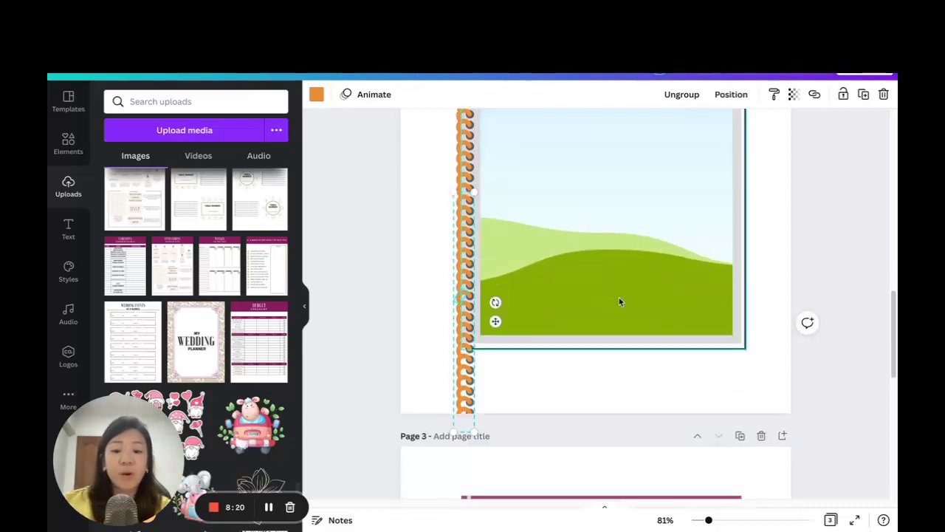
click(525, 394)
scroll(553, 328, up, 2)
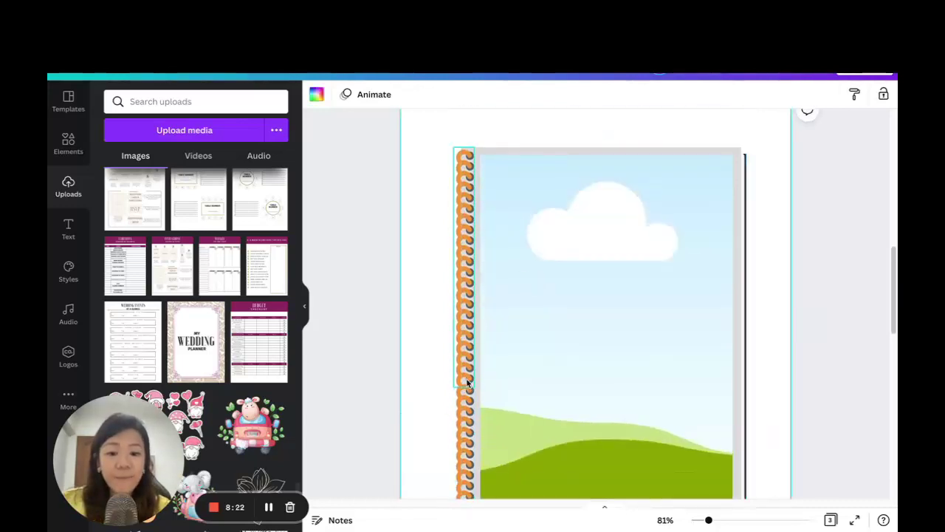
click(464, 380)
click(465, 171)
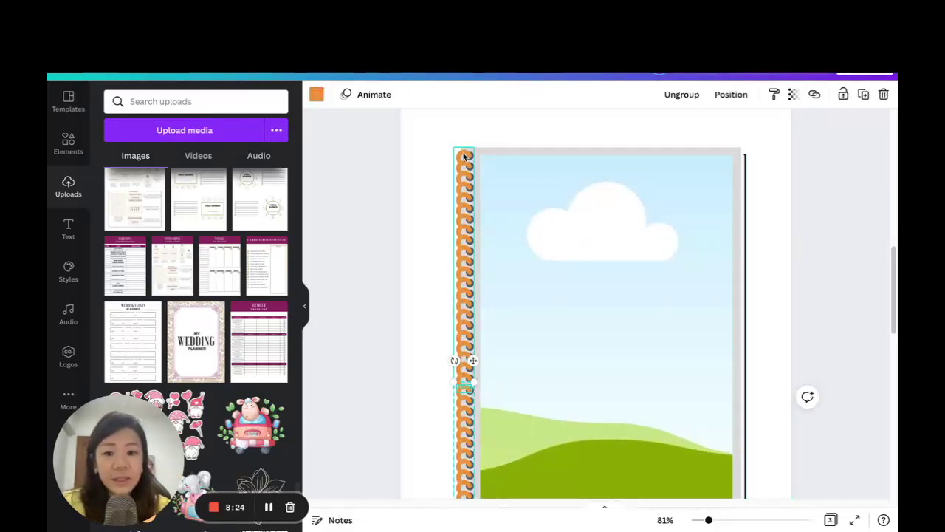
- Delete both small orange ring columns from the spine of the grey book frame on page 2
click(883, 94)
click(850, 123)
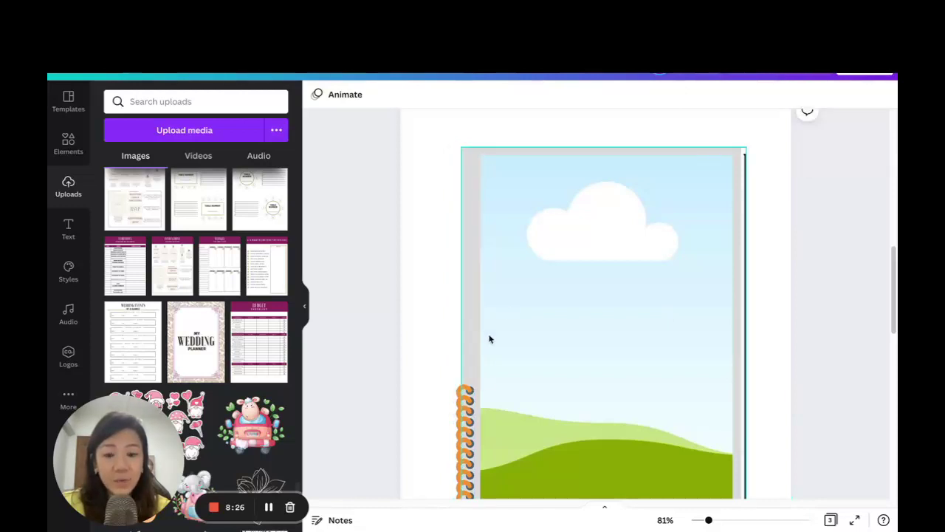
click(466, 399)
click(884, 94)
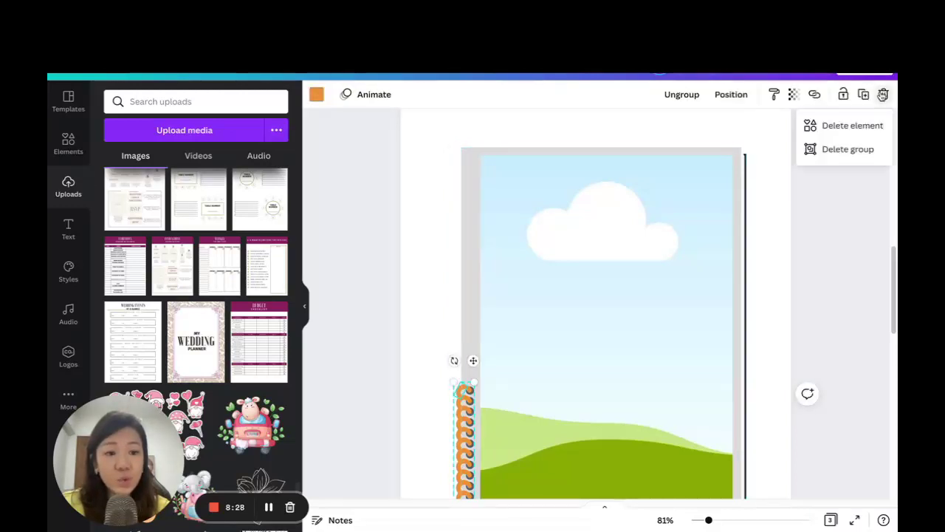
click(847, 150)
- Add an arch shape from Lines & Shapes to page 1, shrunk to ring size and placed beside the top of the orange ring column
scroll(630, 200, up, 5)
scroll(630, 197, up, 2)
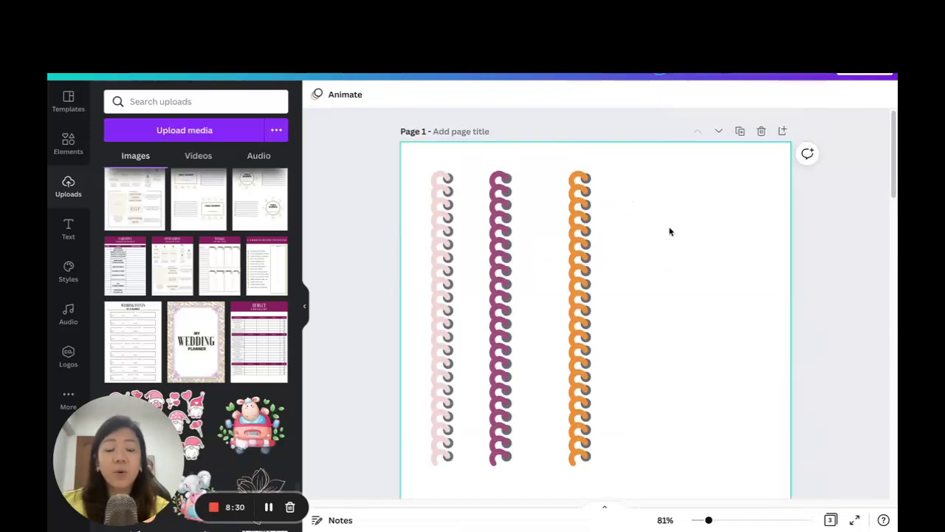
click(68, 143)
click(108, 96)
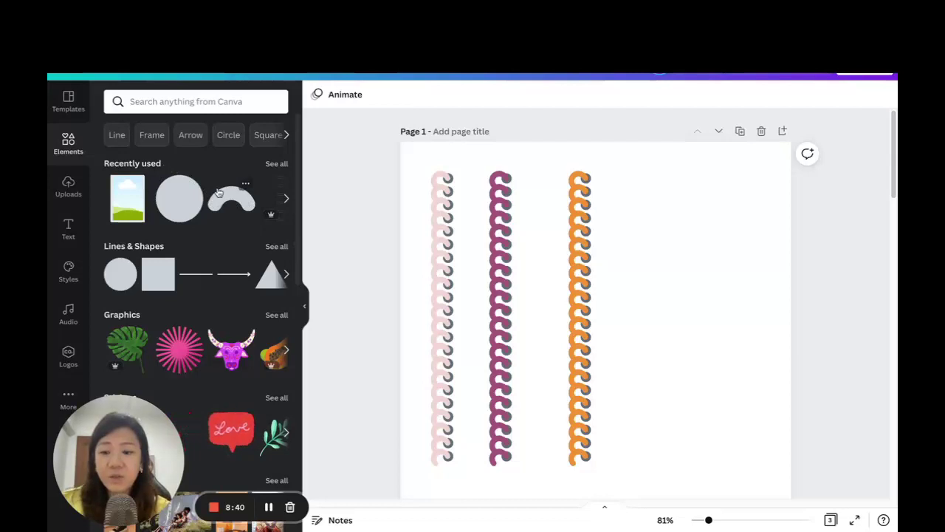
click(275, 247)
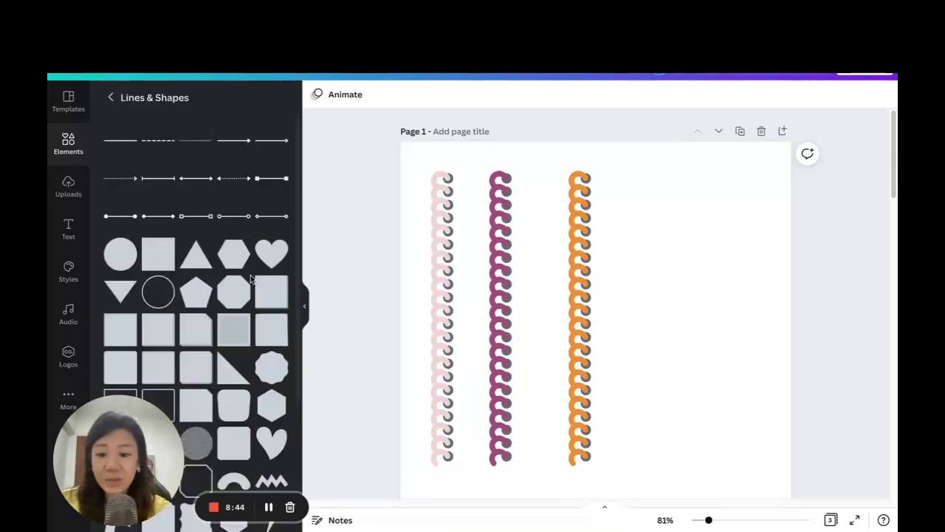
scroll(244, 252, down, 3)
click(233, 310)
drag(640, 373, 729, 265)
drag(585, 337, 752, 250)
drag(707, 521, 710, 521)
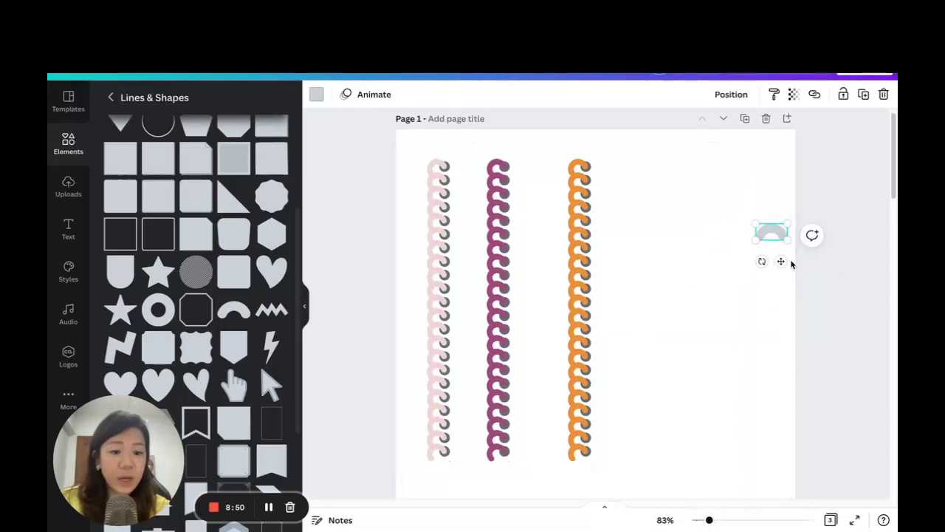
drag(780, 260, 684, 188)
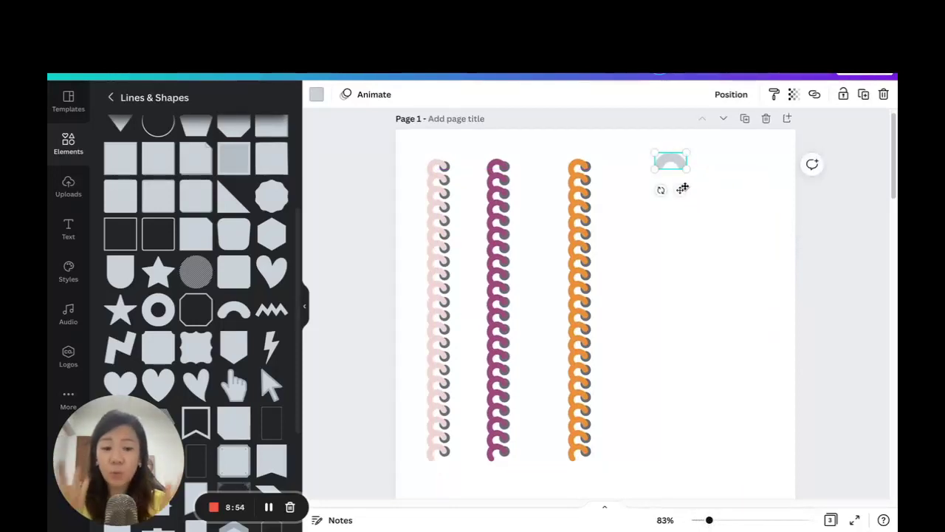
drag(654, 167, 678, 193)
- Add a circle shape to page 1, shrink it to ring-hole size and place it over the right end of the arch
drag(708, 525, 724, 522)
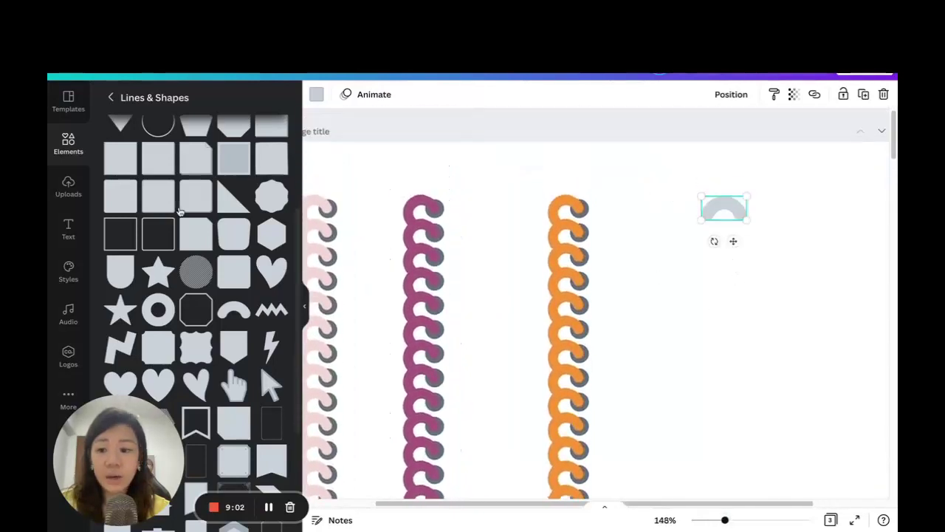
scroll(180, 212, up, 3)
click(127, 247)
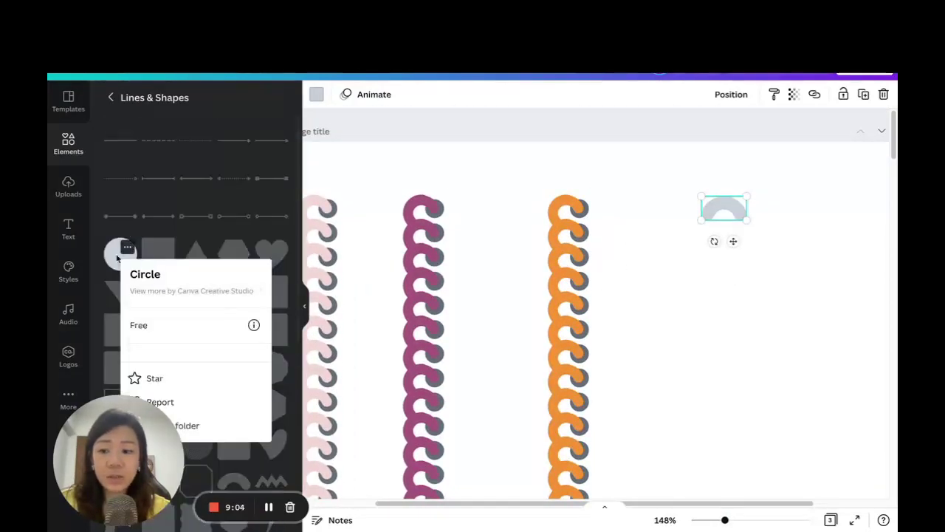
scroll(640, 339, down, 8)
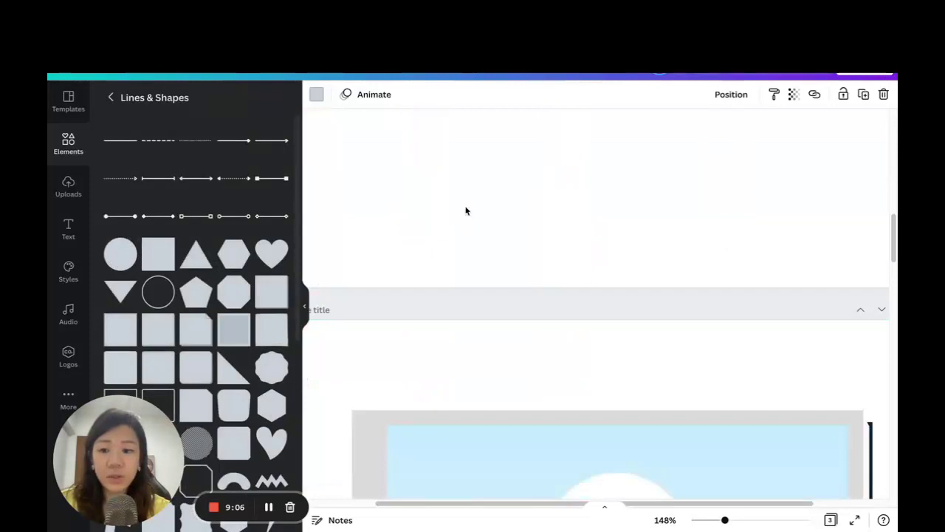
scroll(466, 211, up, 5)
click(126, 256)
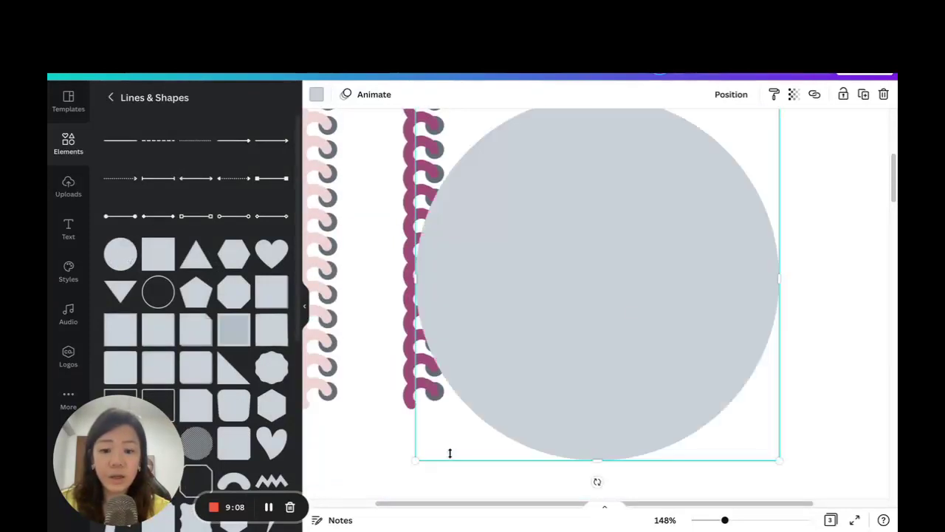
drag(411, 459, 654, 179)
scroll(663, 205, up, 3)
drag(678, 397, 737, 306)
scroll(755, 373, up, 2)
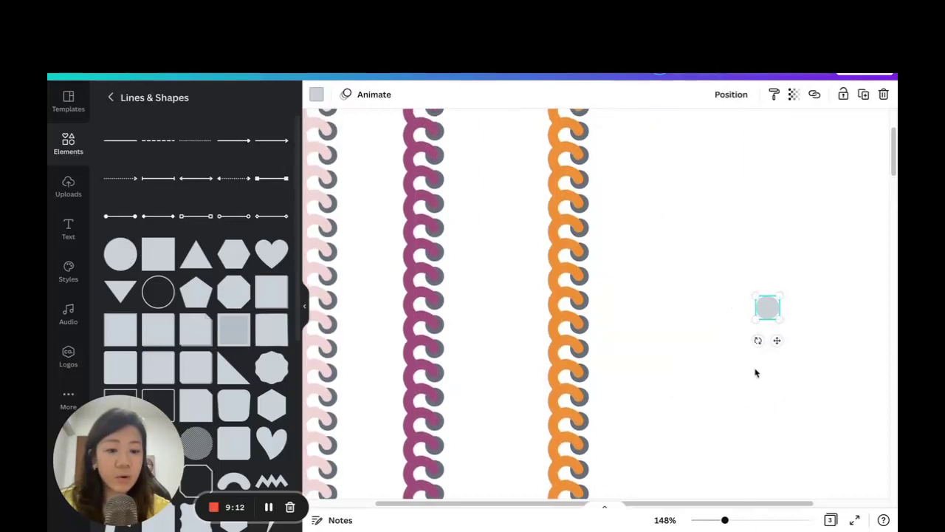
drag(779, 458, 754, 243)
- Recolor the small circle dark navy and set its transparency to 70
click(314, 94)
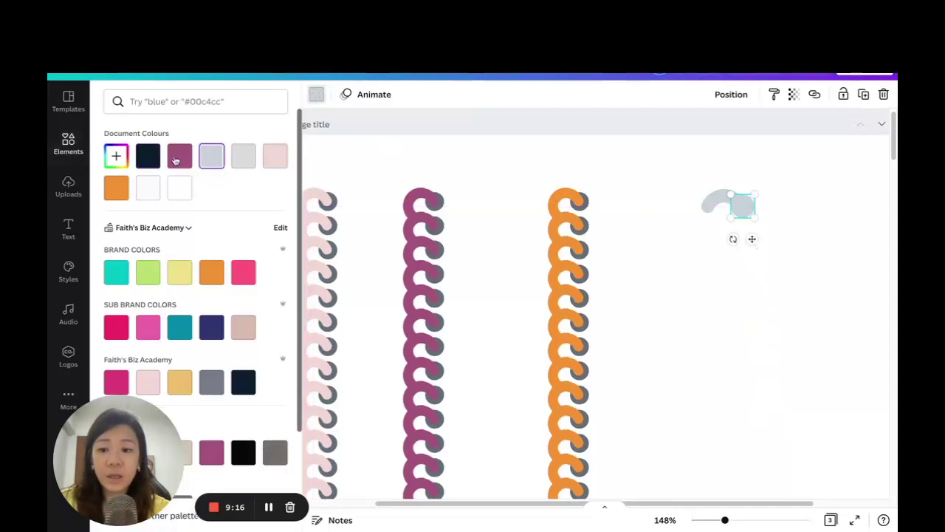
click(147, 156)
click(795, 95)
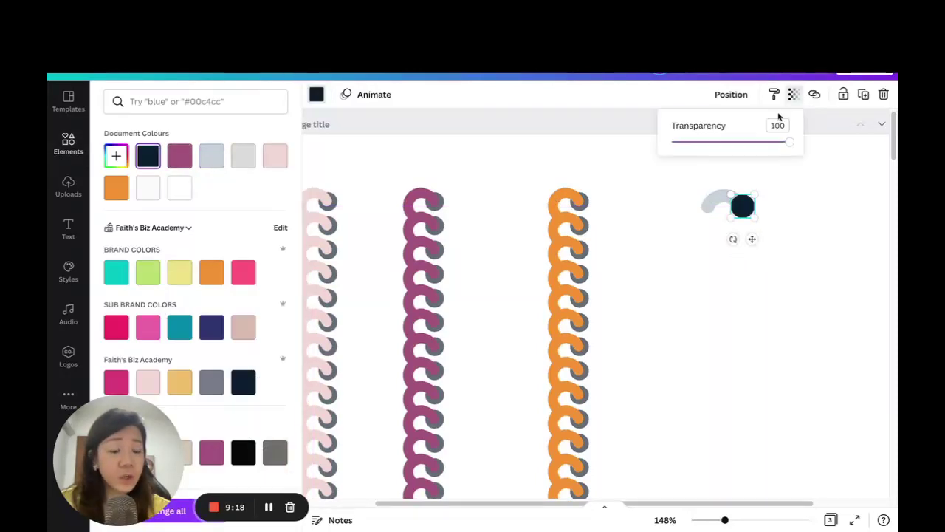
drag(787, 144, 765, 142)
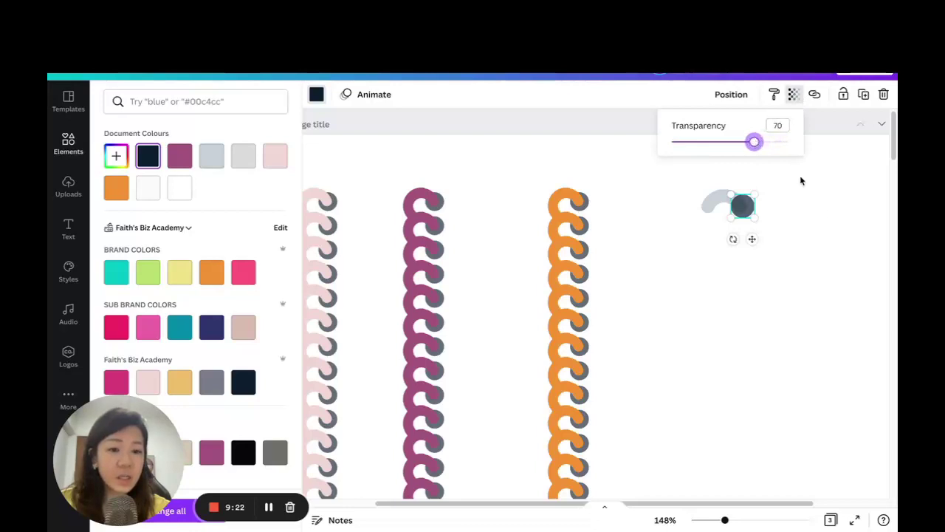
click(793, 95)
- Send the dark circle backwards so it sits behind the arch
click(740, 106)
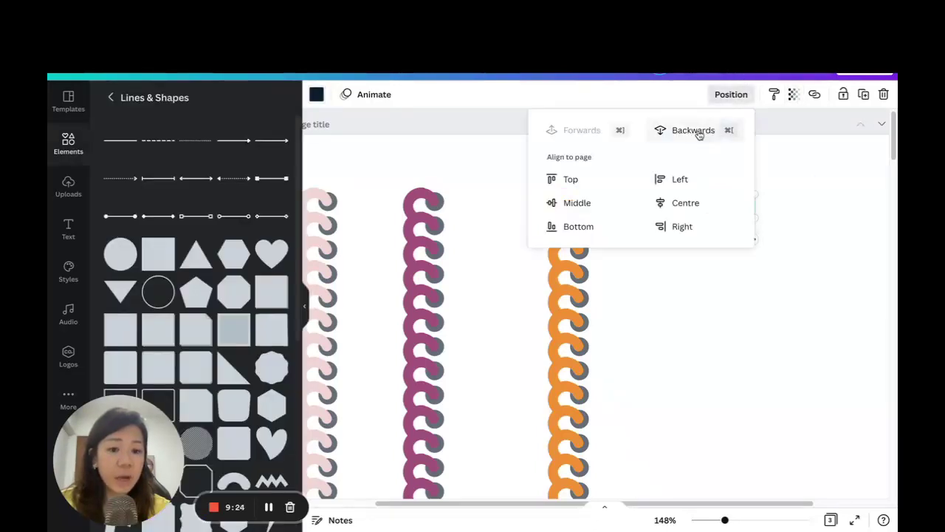
click(695, 131)
click(854, 220)
- Duplicate the dark circle and place the copy behind the left end of the arch
click(747, 214)
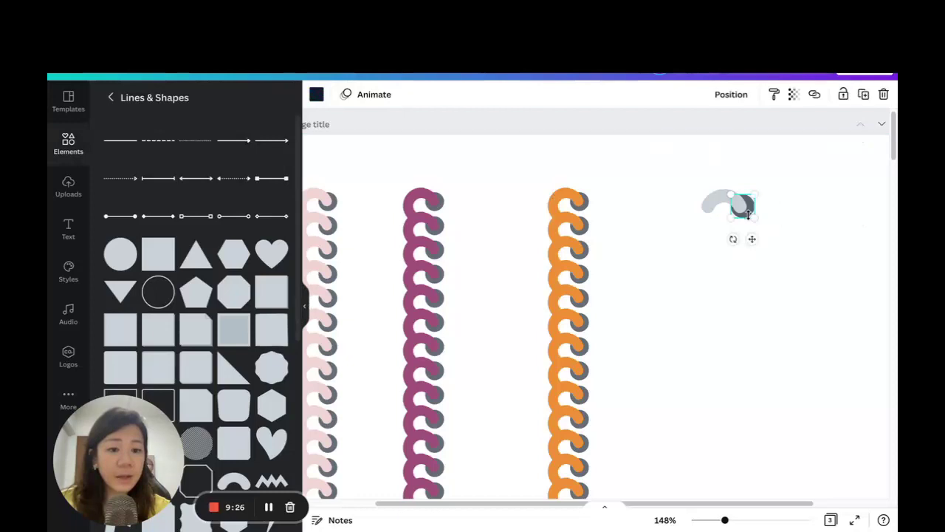
click(868, 97)
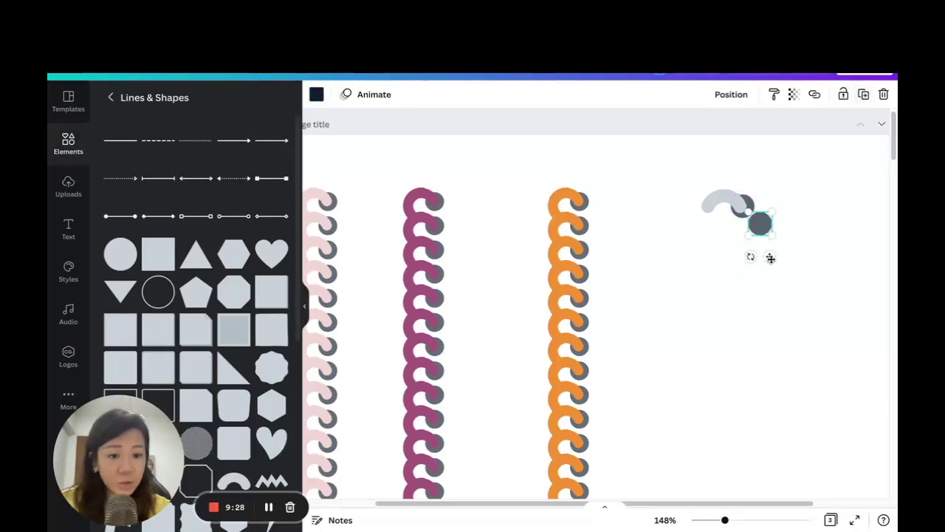
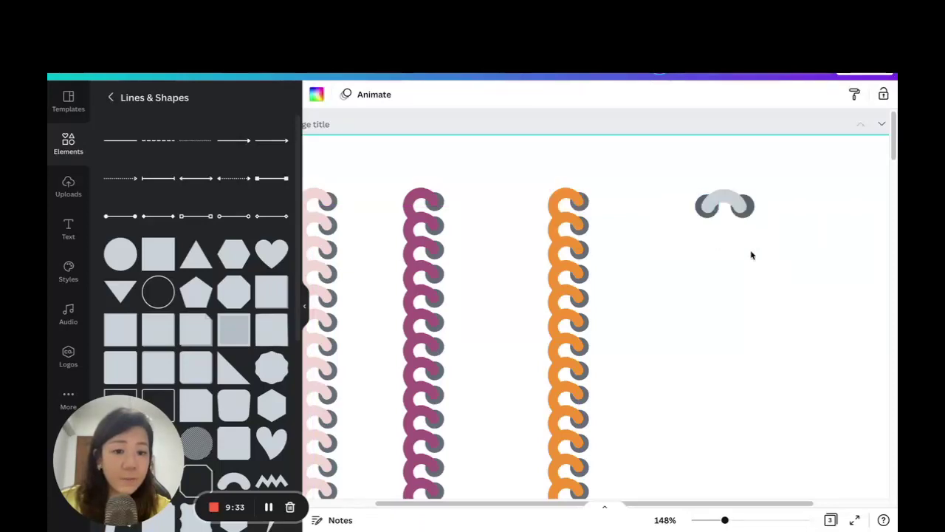
click(735, 200)
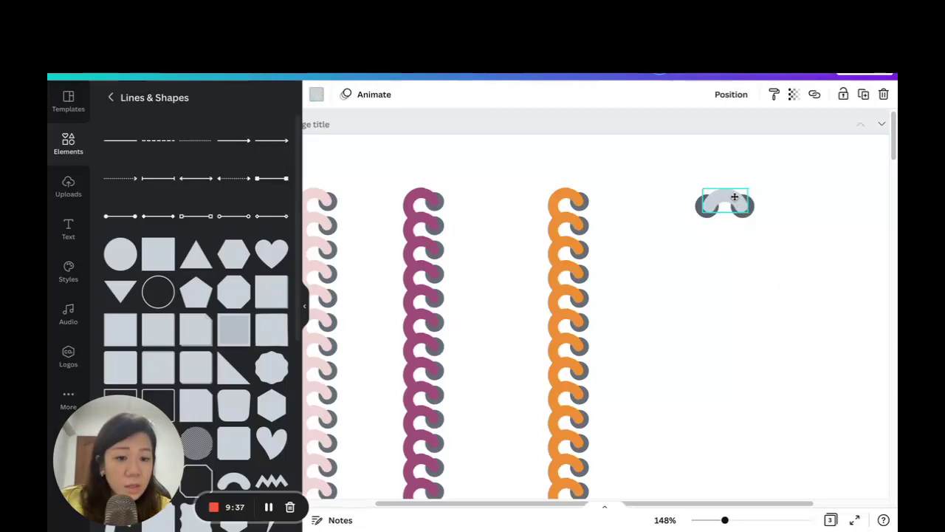
click(800, 258)
- Group the arch with its two circles and duplicate the ring downward into a vertical stack of four
drag(789, 236, 678, 171)
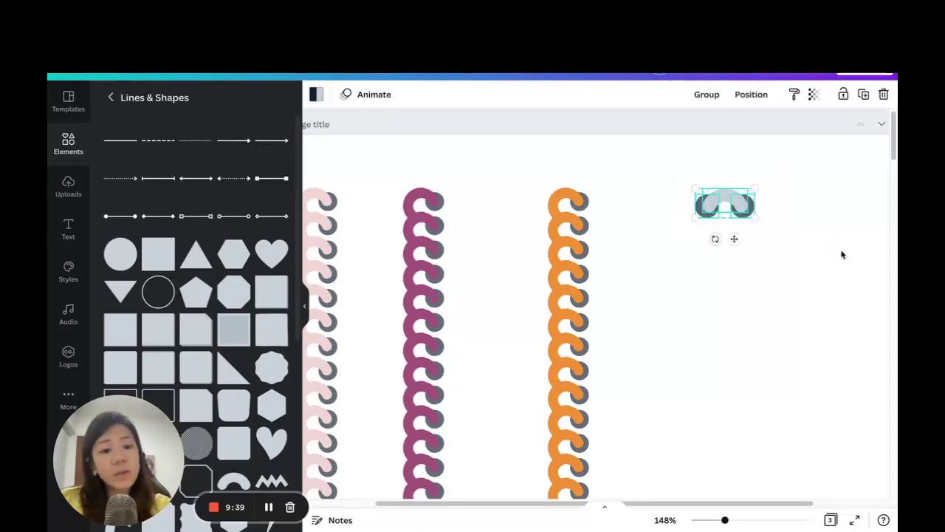
click(707, 96)
click(862, 94)
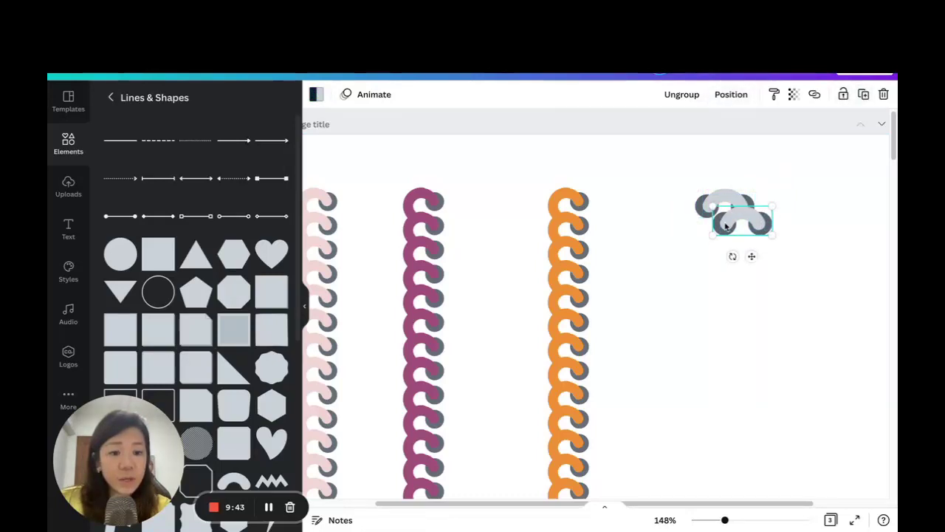
drag(728, 214, 723, 235)
drag(768, 297, 664, 156)
drag(739, 221, 739, 252)
- Double the four-ring stack twice, placing each copy directly below, to build a column of sixteen rings
drag(776, 363, 681, 163)
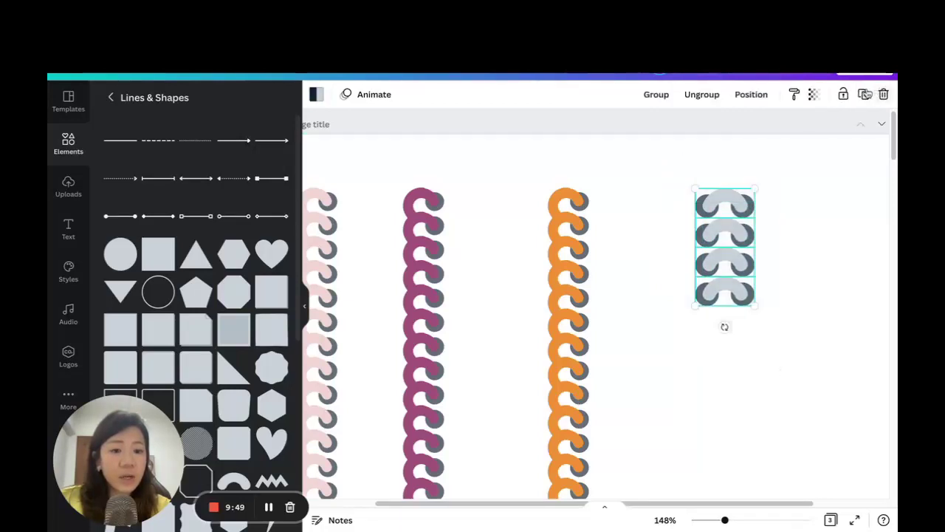
key(ctrl+d)
drag(739, 216, 723, 319)
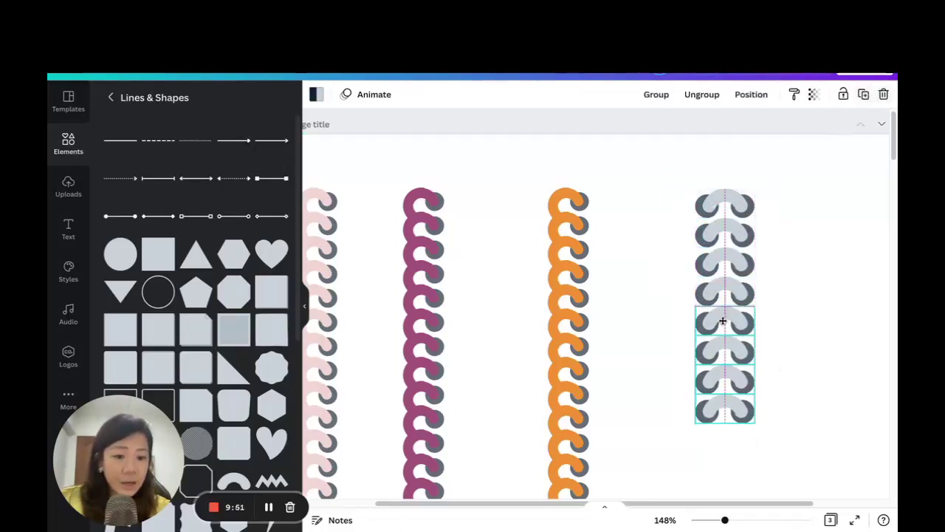
click(735, 148)
drag(680, 169, 779, 440)
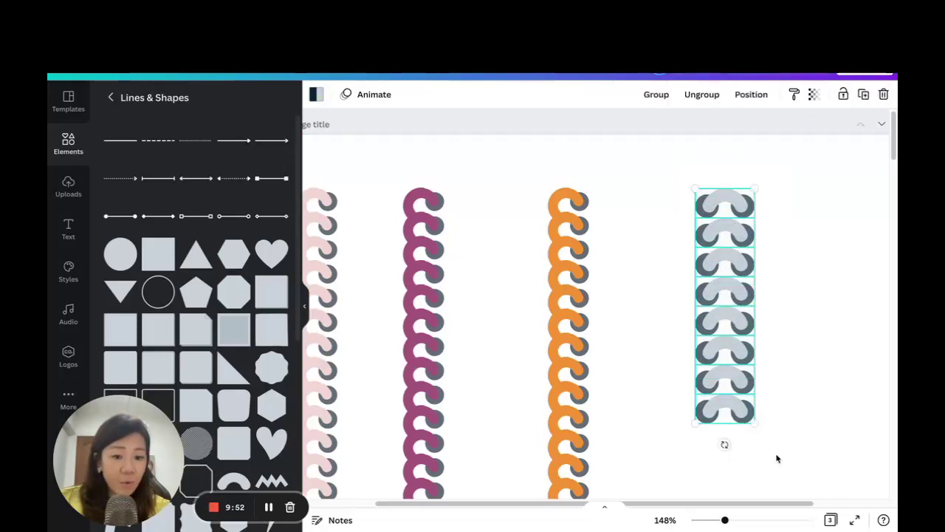
click(862, 95)
scroll(837, 172, down, 1)
drag(758, 154, 738, 369)
click(825, 329)
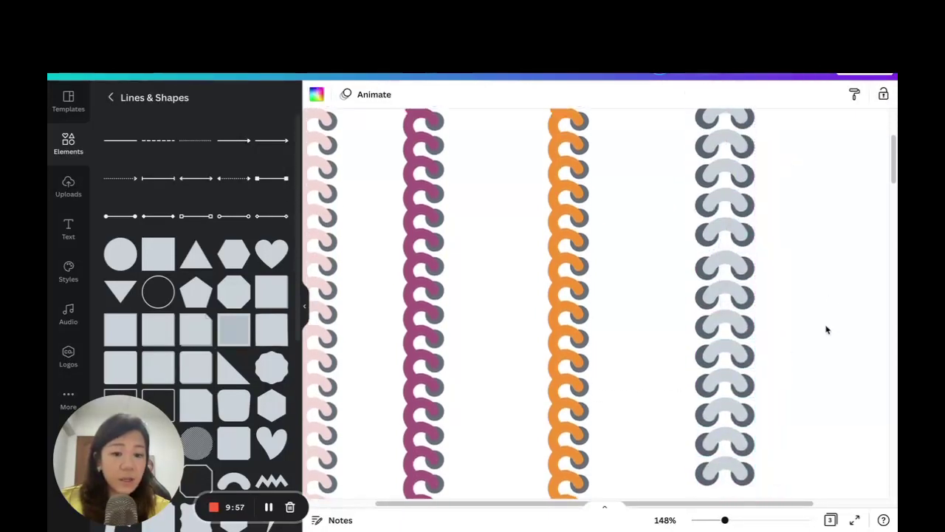
- Extend the grey ring column with two more duplicated rings to match the length of the orange column
scroll(825, 318, down, 1)
drag(777, 411, 696, 328)
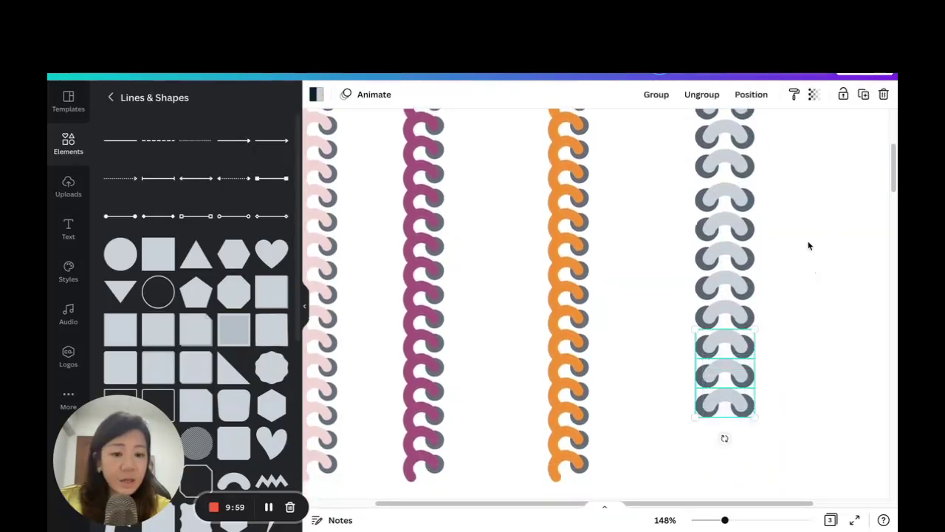
drag(779, 459, 737, 437)
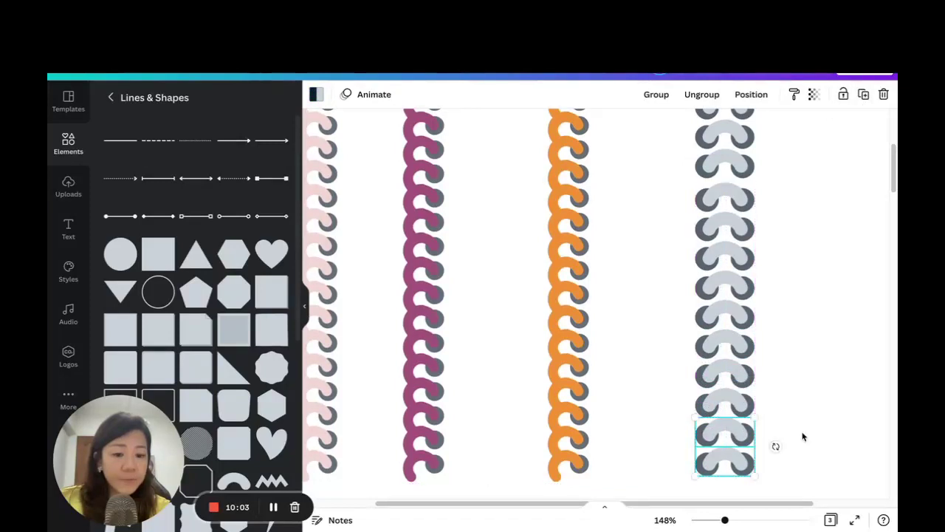
click(802, 433)
- Select all the grey rings and even out their spacing with Tidy up
drag(718, 520, 708, 520)
drag(629, 123, 683, 436)
click(748, 93)
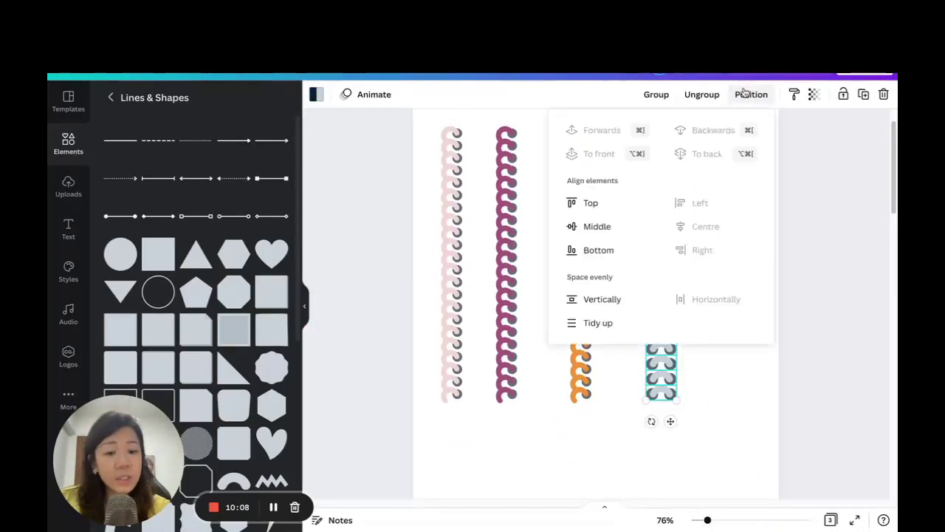
click(596, 322)
click(726, 391)
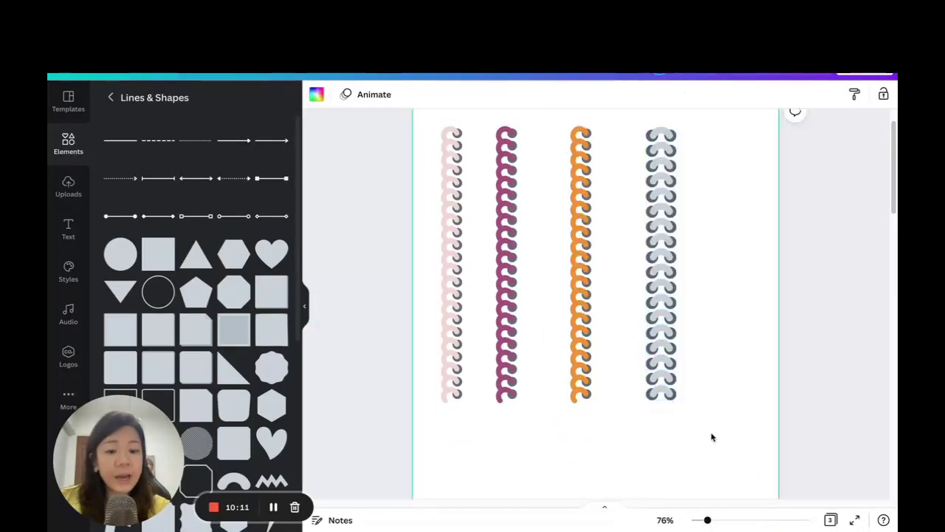
- Group all the grey rings into one column and move it slightly further right on page 1
drag(713, 436, 643, 125)
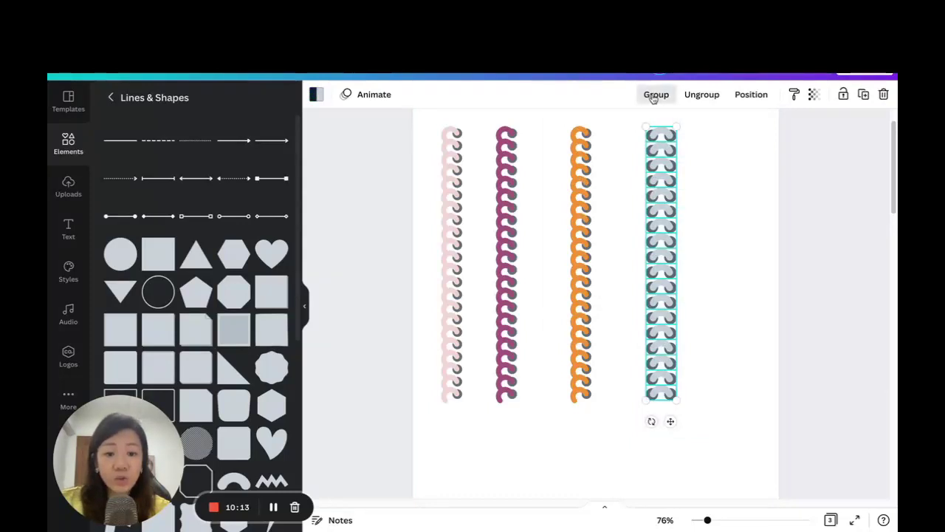
click(652, 94)
mouse_move(675, 160)
mouse_down()
mouse_move(683, 183)
mouse_move(679, 152)
mouse_move(687, 148)
mouse_move(691, 158)
mouse_up()
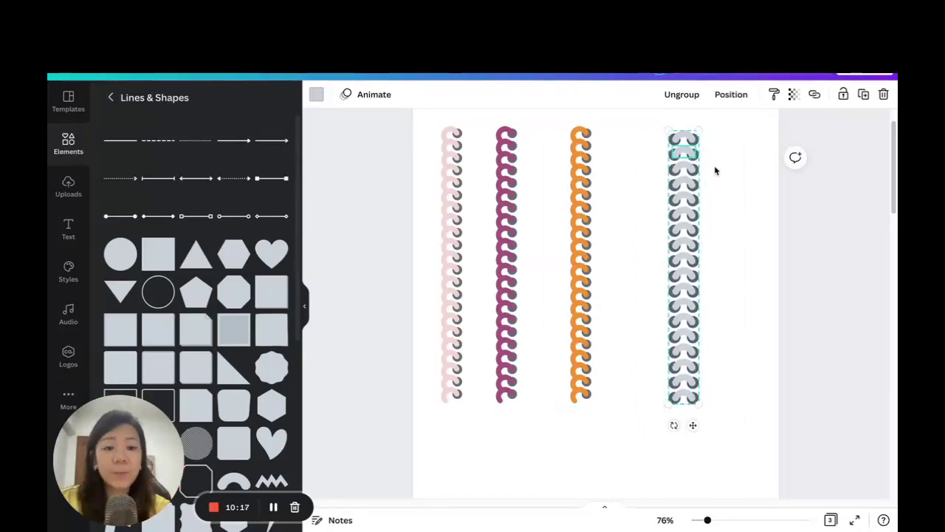
- Select the whole grouped grey ring column on page 1 and copy it
click(700, 143)
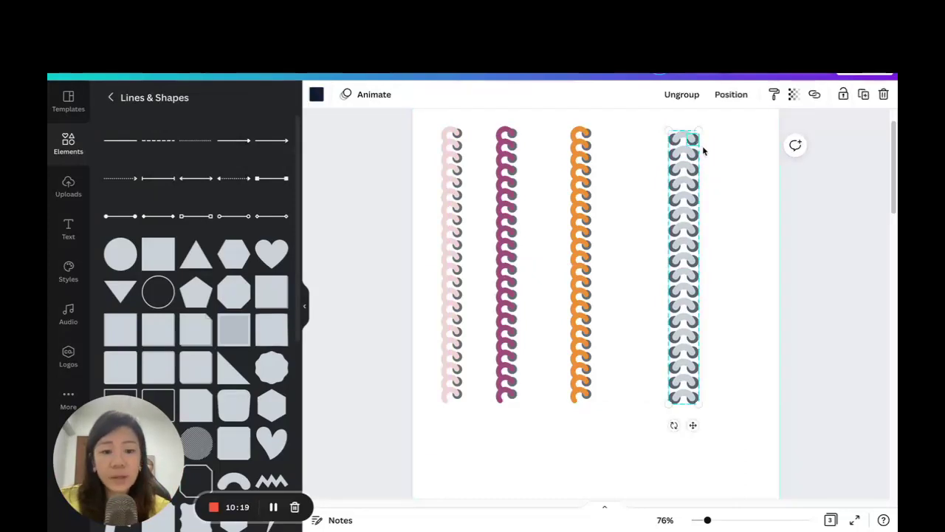
click(703, 148)
click(686, 141)
click(702, 143)
drag(647, 116, 727, 340)
- Duplicate the wedding planner mockup page as page 4 and delete the purple ring column from the copy
scroll(724, 290, down, 10)
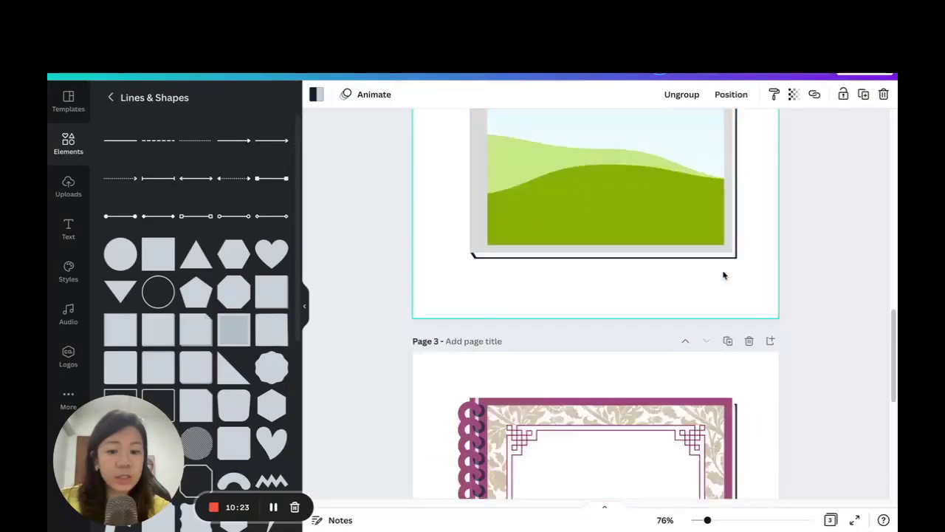
scroll(728, 266, up, 5)
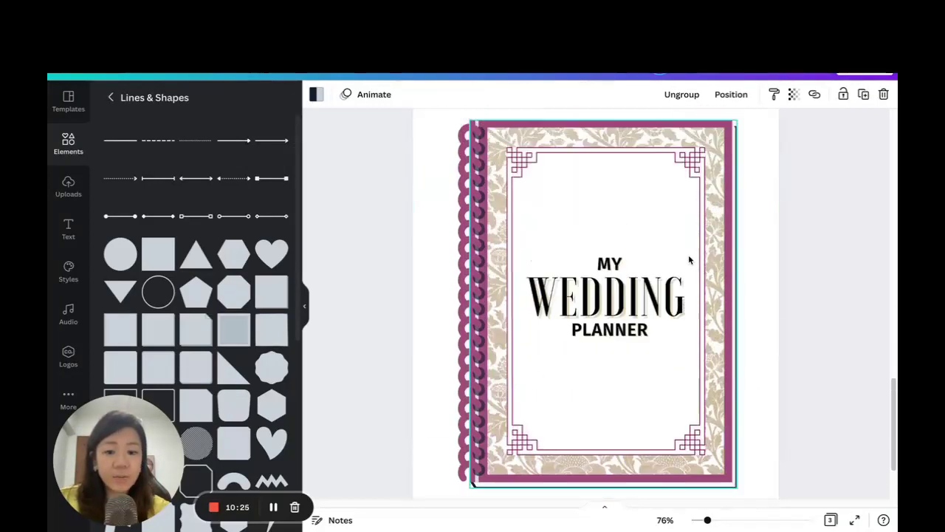
scroll(737, 186, down, 3)
click(729, 151)
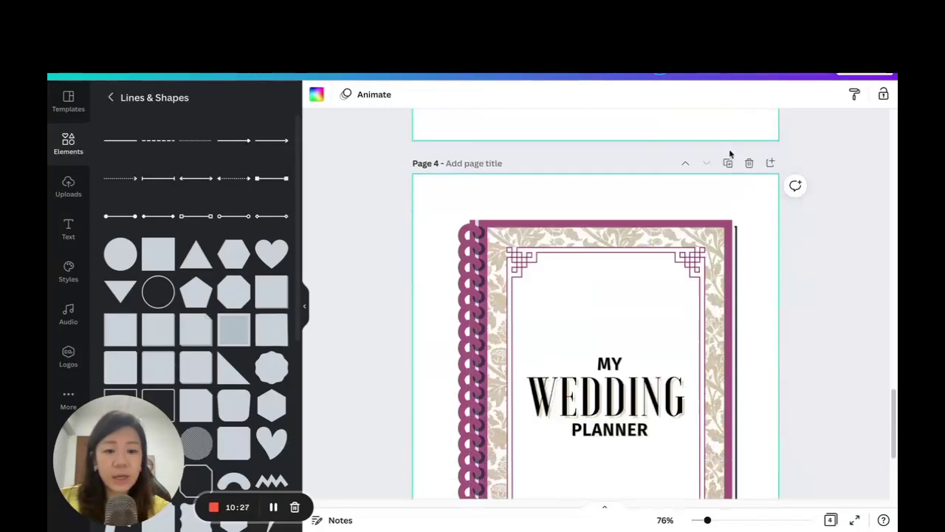
scroll(585, 260, down, 2)
click(468, 185)
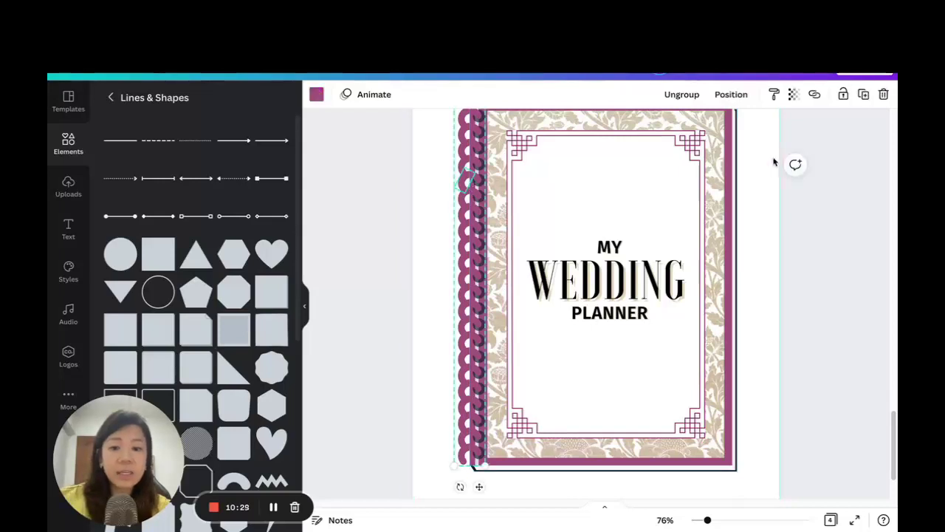
click(884, 96)
click(850, 149)
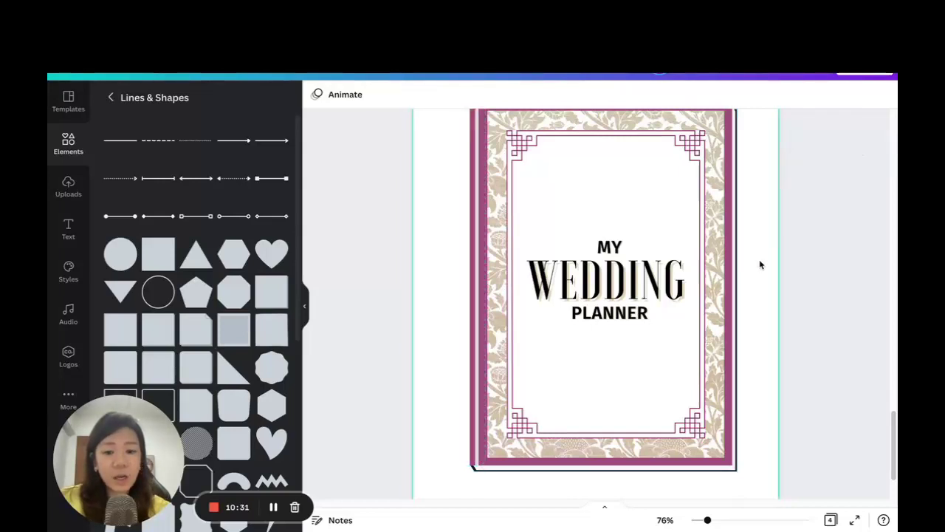
- Shrink the planner book on page 4 to under half the page width, duplicate it and place both books side by side
scroll(798, 496, up, 1)
click(627, 350)
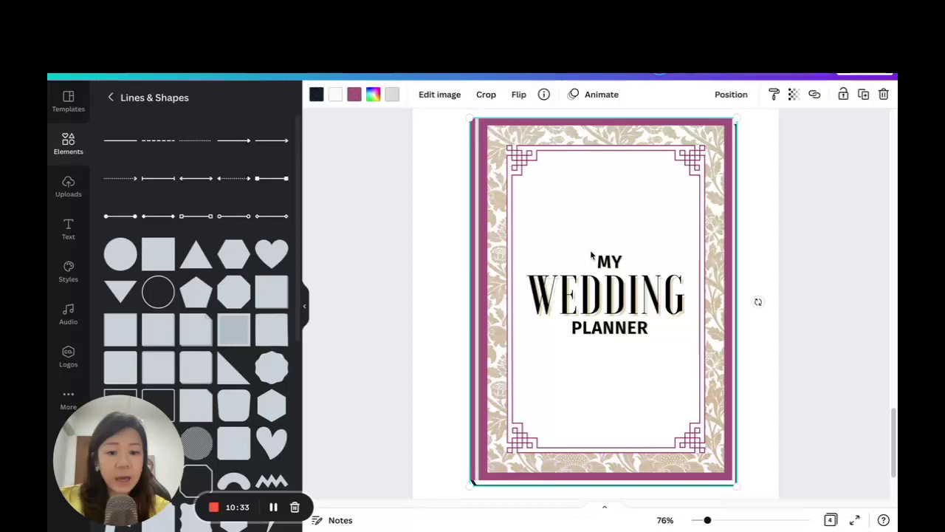
drag(735, 488, 640, 312)
scroll(635, 210, up, 3)
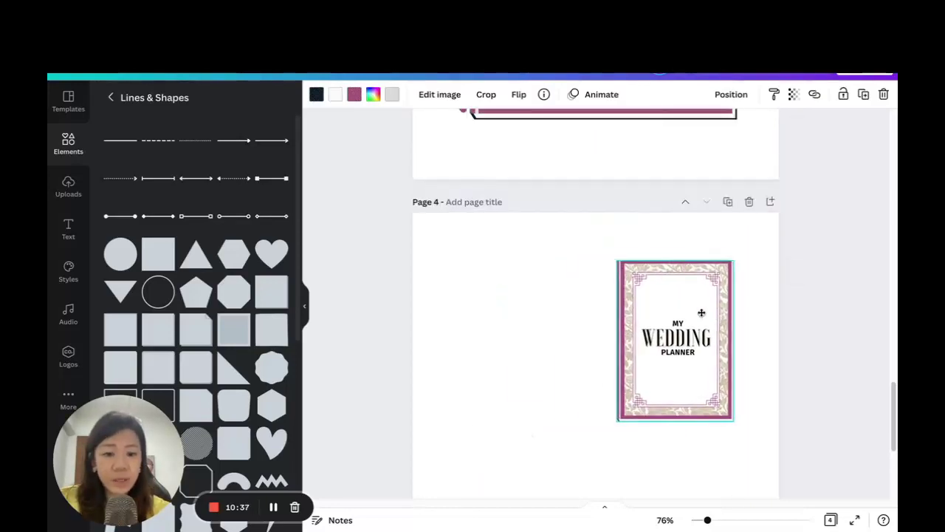
drag(612, 425, 597, 460)
click(865, 94)
drag(657, 331, 510, 330)
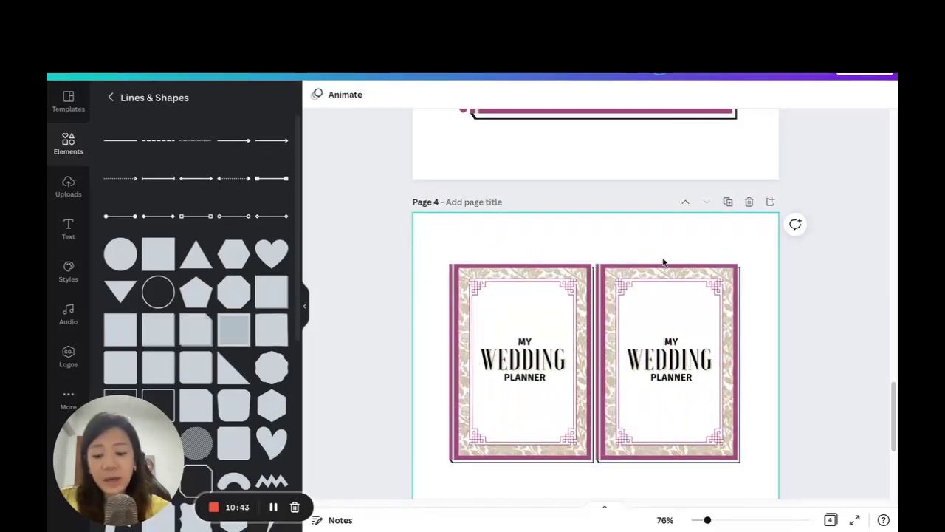
- Paste the grey ring column between the two books, scale it to their height and center it over the spine
key(ctrl+v)
drag(664, 266, 574, 288)
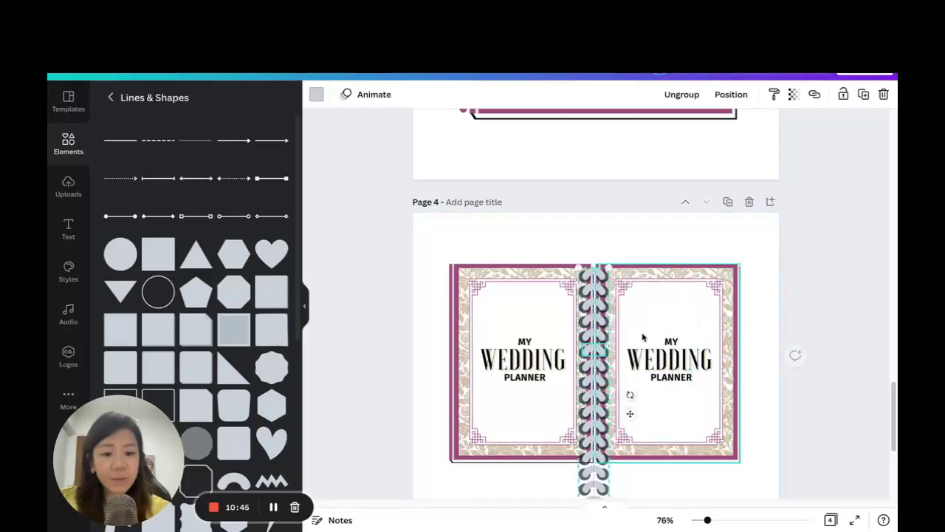
scroll(698, 304, down, 2)
drag(606, 432, 599, 347)
drag(588, 296, 592, 293)
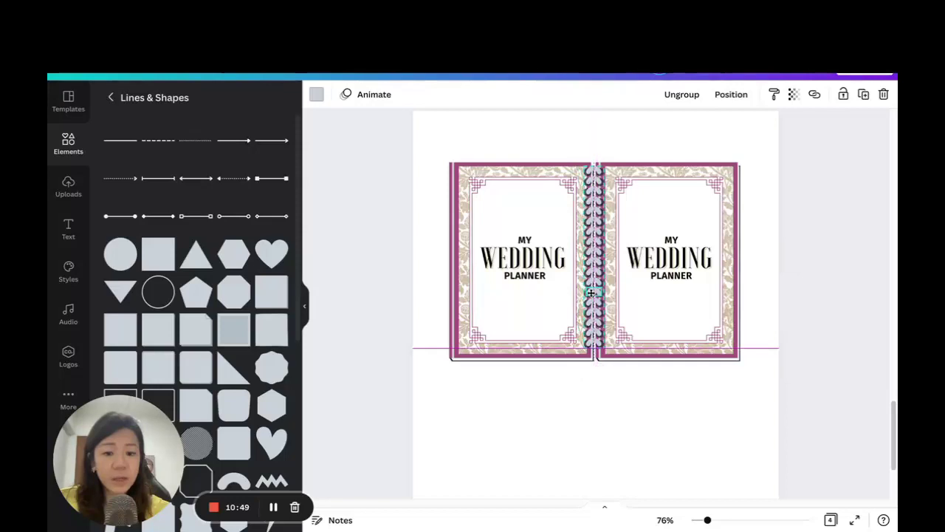
click(717, 454)
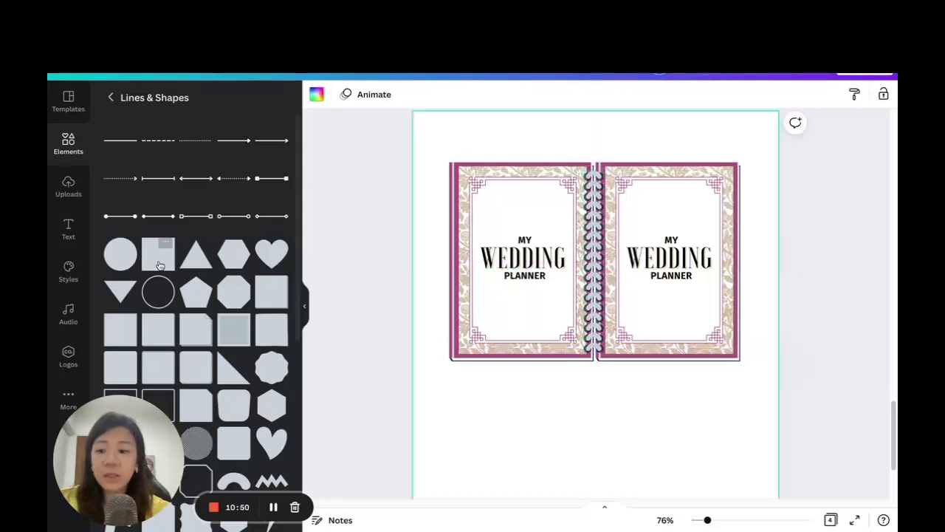
- Fill the right-hand book frame with the uploaded Budget Checklist page and check the spread up close
click(68, 186)
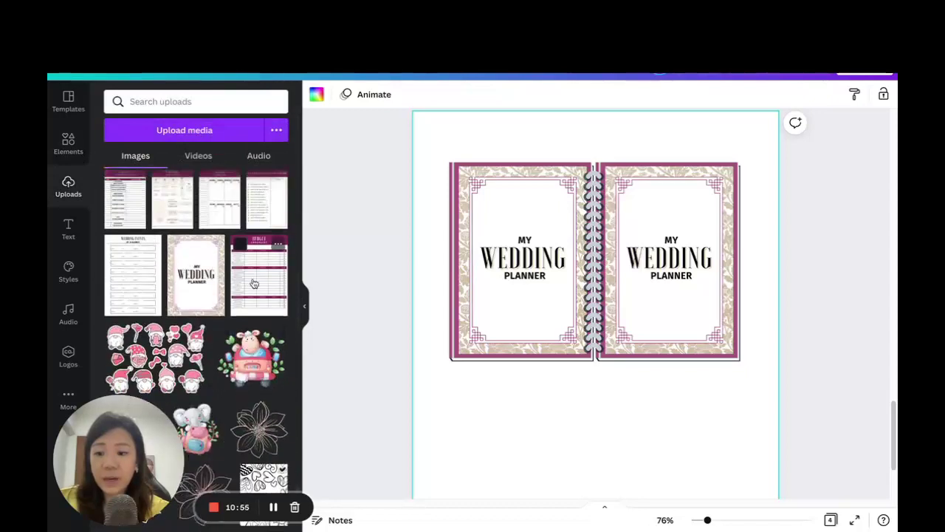
drag(259, 299, 650, 260)
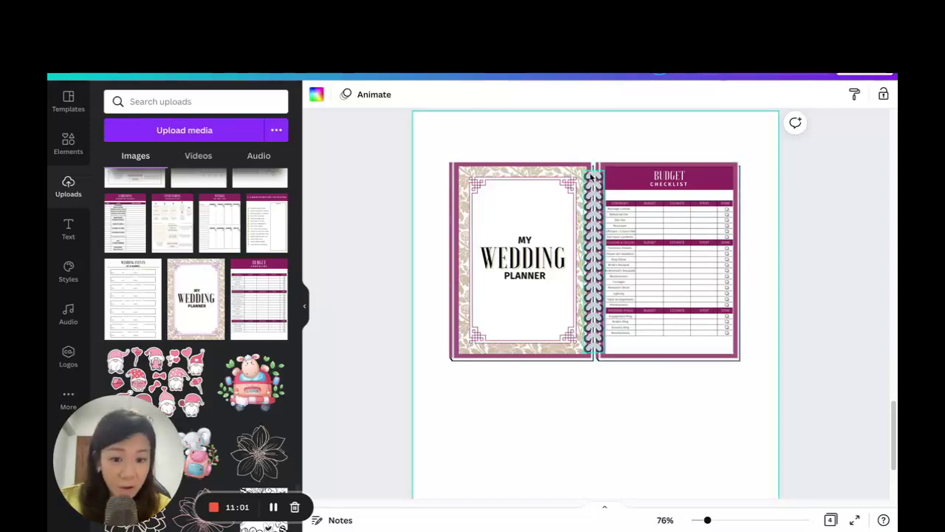
drag(710, 523, 738, 520)
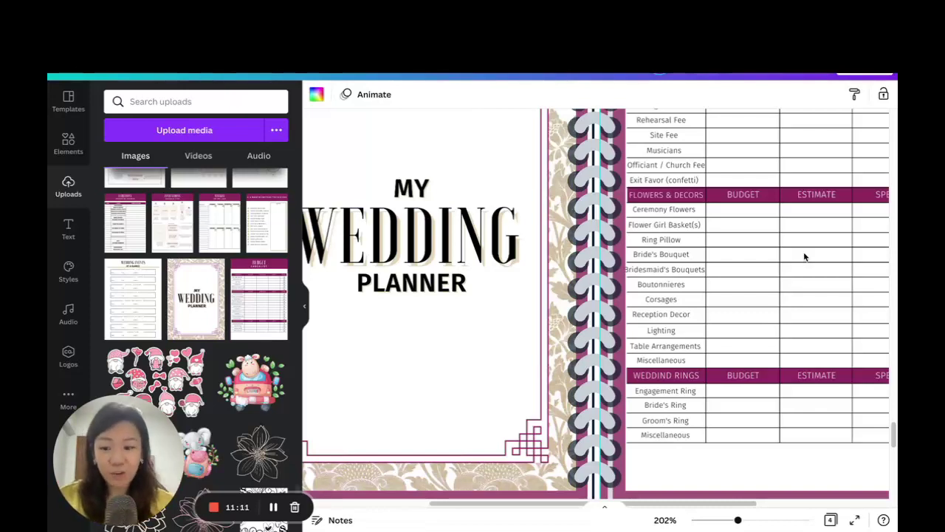
drag(738, 520, 713, 520)
- Move the grey ring column on page 1 left, closer to the orange column
scroll(627, 194, up, 10)
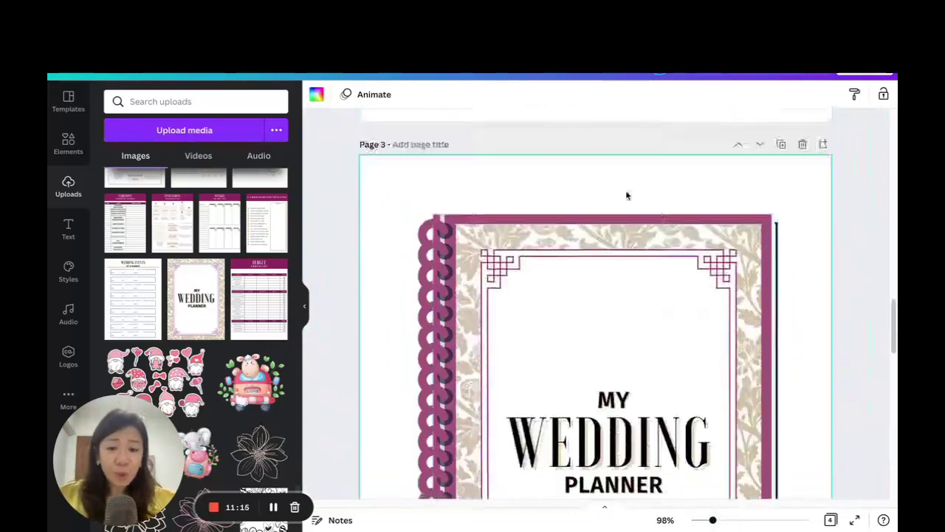
scroll(628, 193, up, 10)
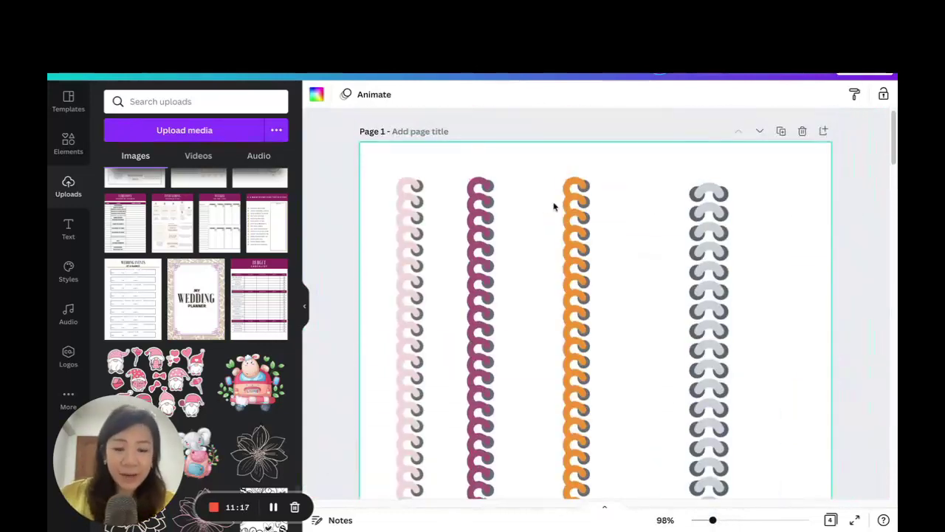
scroll(655, 247, down, 3)
scroll(675, 155, up, 3)
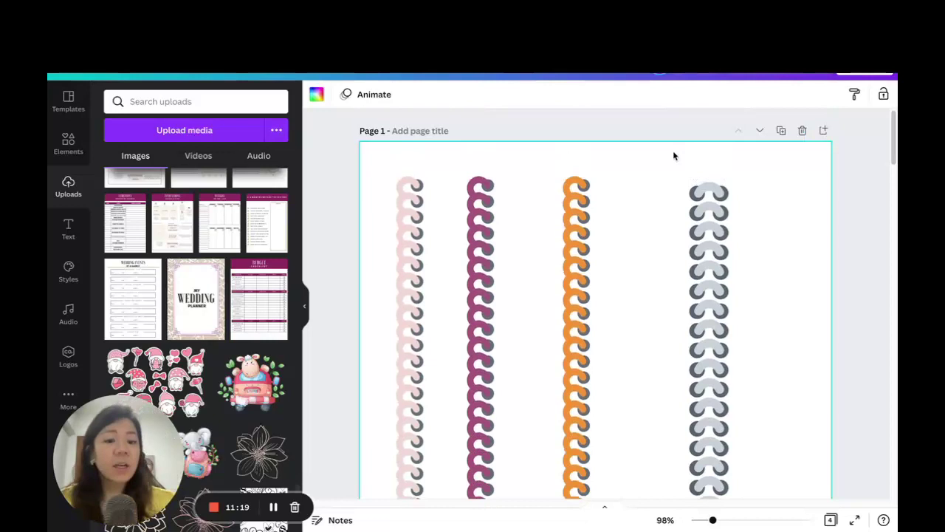
scroll(701, 179, down, 1)
scroll(702, 179, down, 1)
click(719, 142)
drag(719, 142, 657, 143)
click(695, 163)
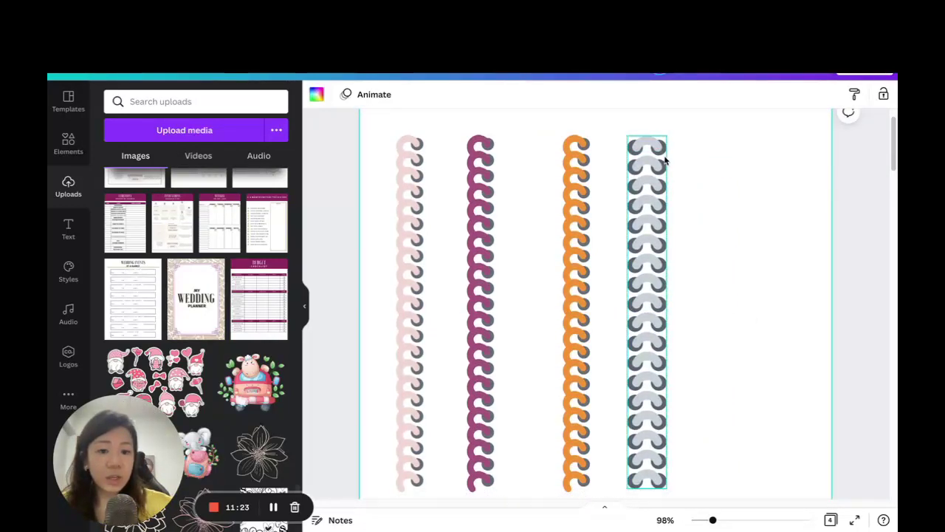
- Duplicate the grey ring column and place the copy to its right, aligned at the same height
click(661, 158)
click(870, 96)
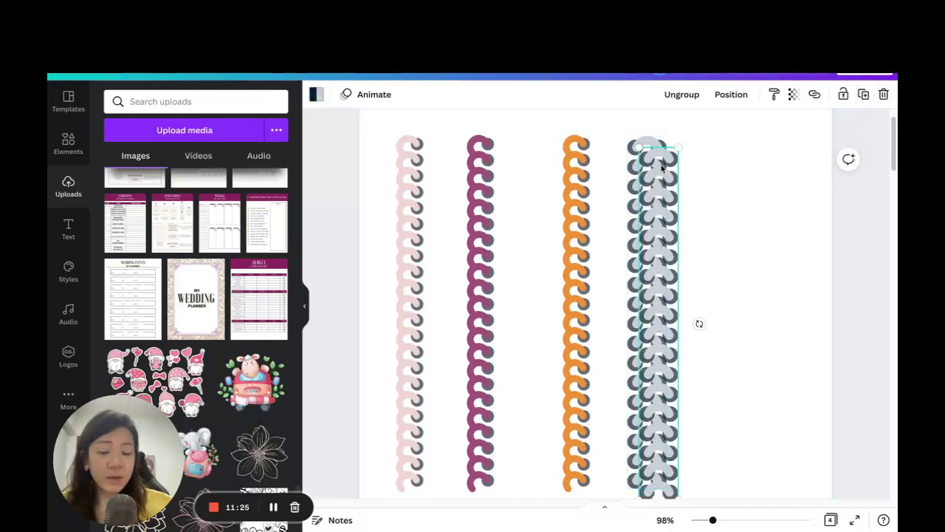
drag(656, 153, 732, 153)
click(760, 143)
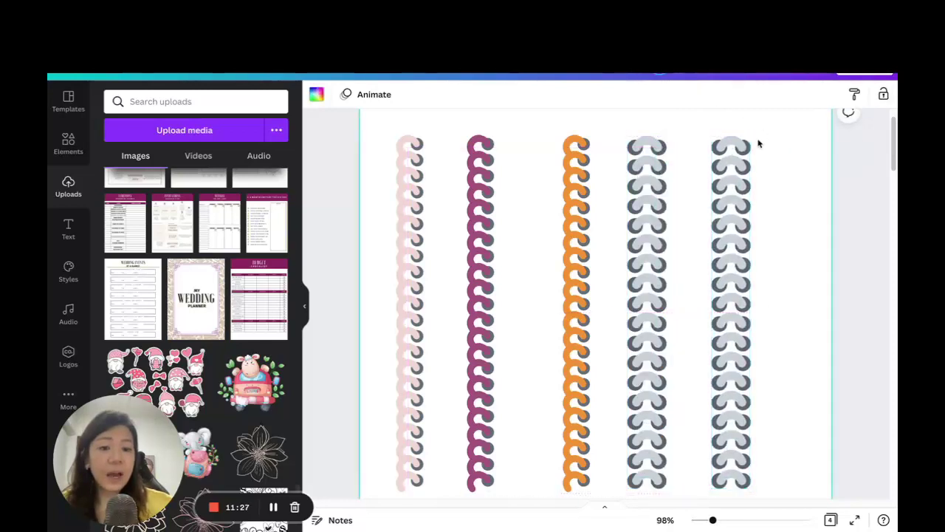
- Ungroup the duplicated grey ring column and lock the dark circles along both of its sides
drag(702, 123, 715, 492)
click(679, 93)
click(798, 211)
click(843, 94)
click(847, 95)
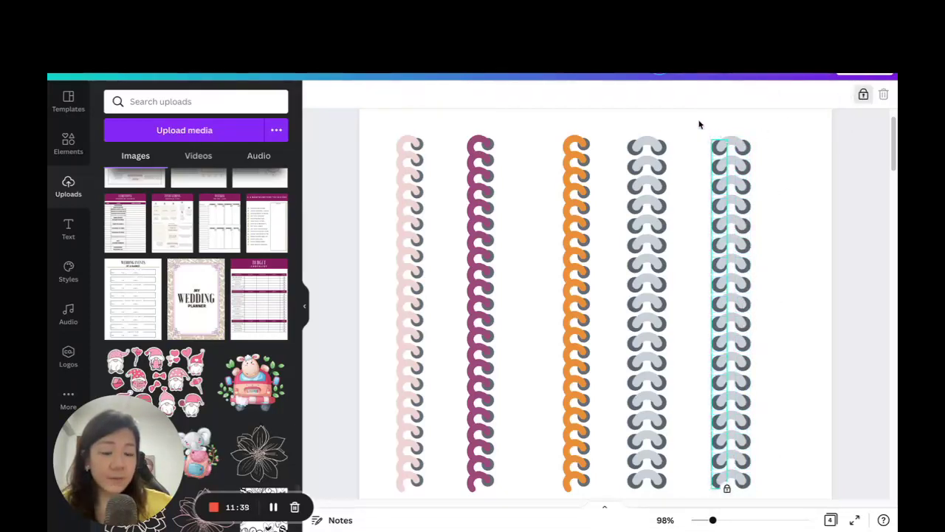
- Select all the light grey arcs of the duplicated column and recolor them in the orange brand color
drag(699, 123, 779, 492)
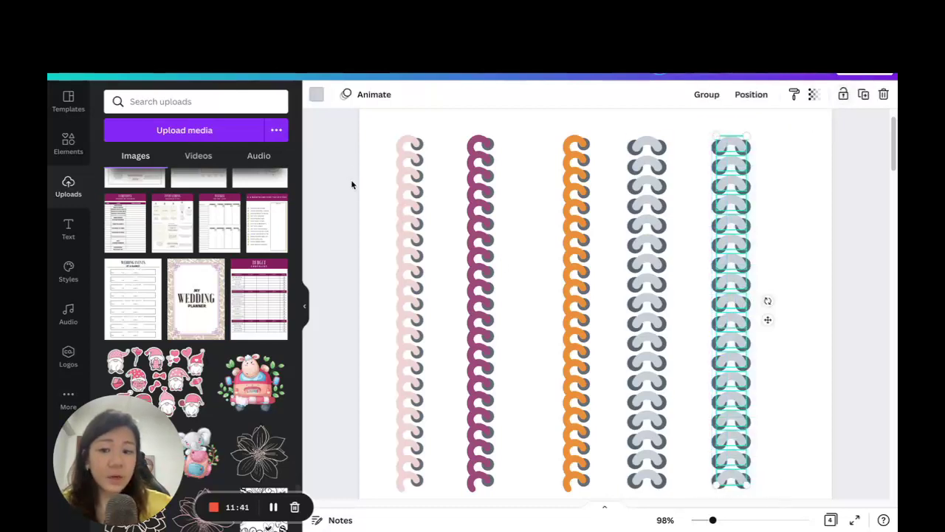
click(320, 96)
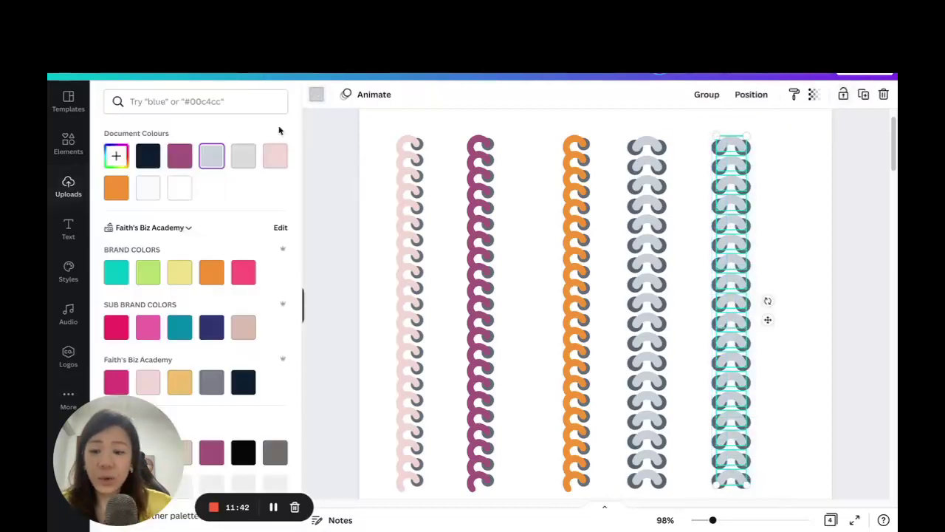
click(203, 278)
click(797, 290)
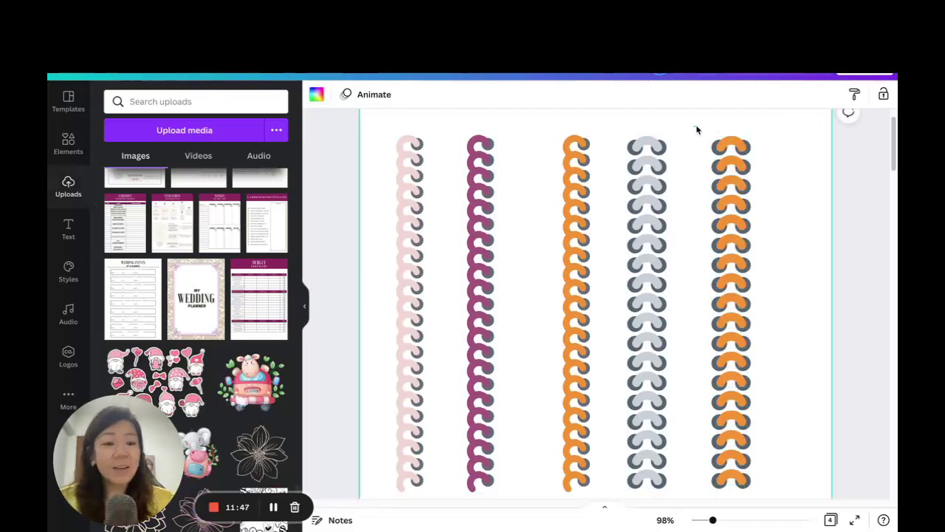
drag(697, 130, 808, 310)
click(809, 311)
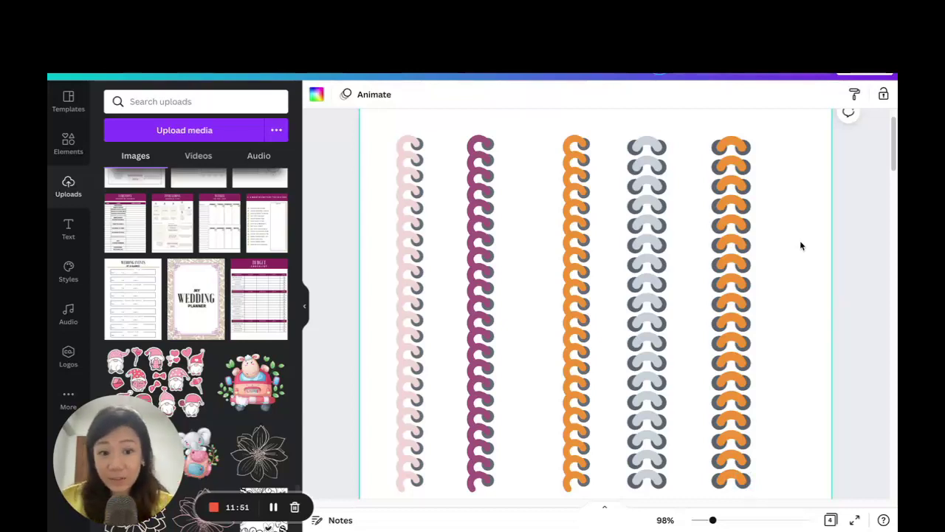
- Review the finished ring columns on page 1 and the book mockups on the following pages
scroll(739, 163, up, 1)
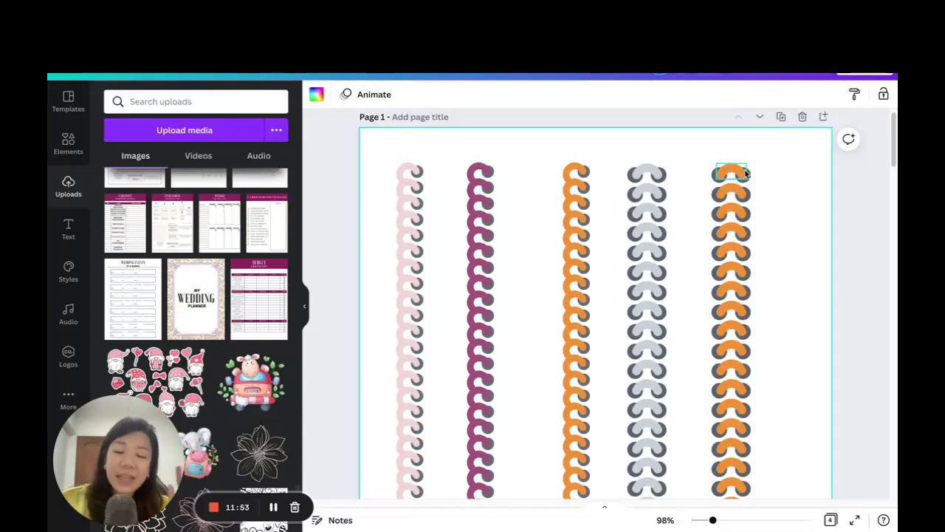
scroll(748, 173, down, 1)
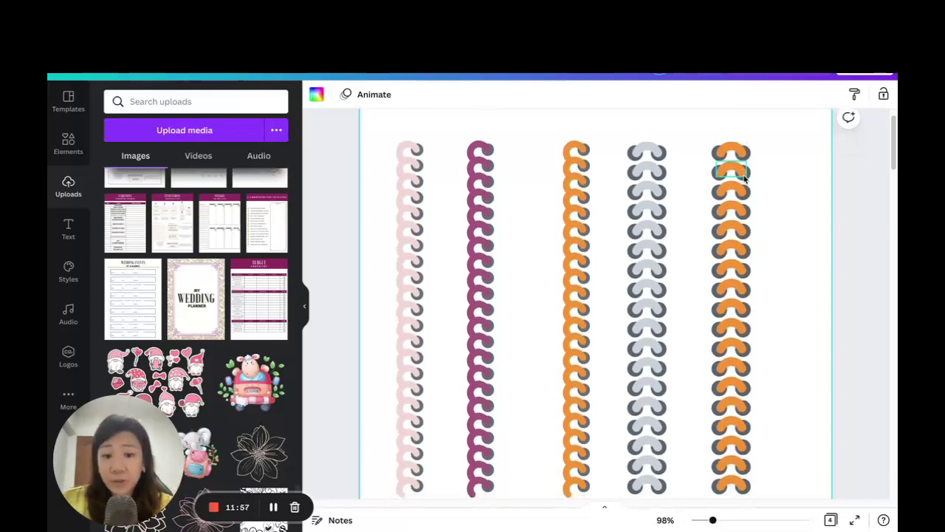
scroll(761, 195, down, 2)
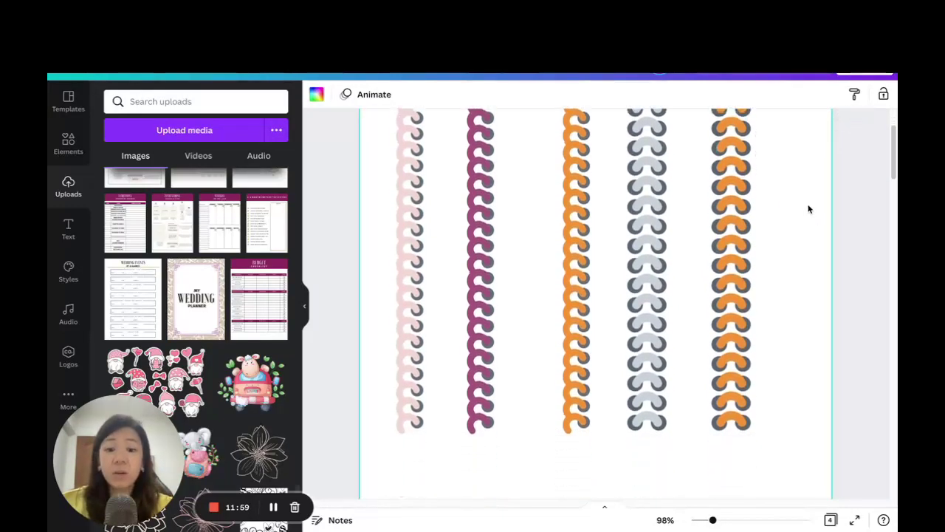
scroll(670, 192, up, 1)
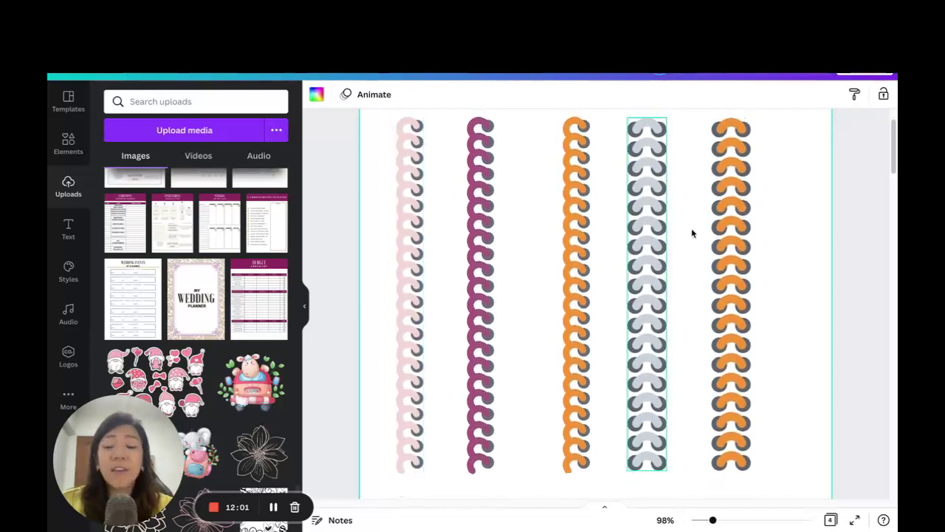
scroll(661, 201, down, 10)
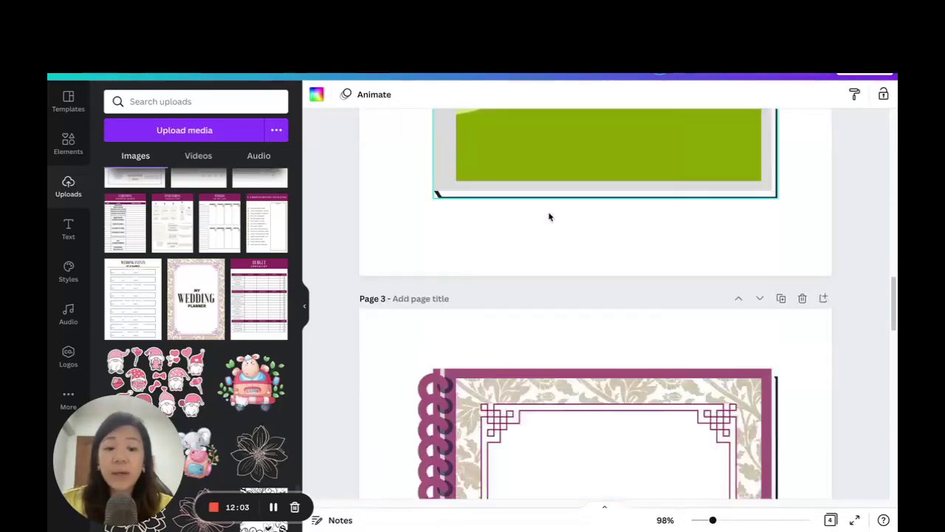
scroll(564, 257, down, 5)
scroll(653, 232, down, 5)
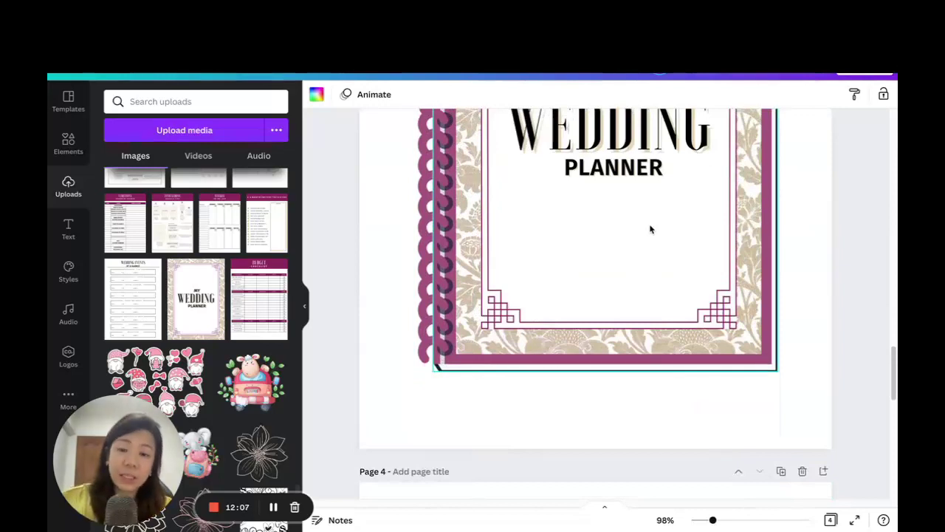
- Download only page 1 with the ring columns as a PNG at size 1 with a transparent background
scroll(650, 229, up, 20)
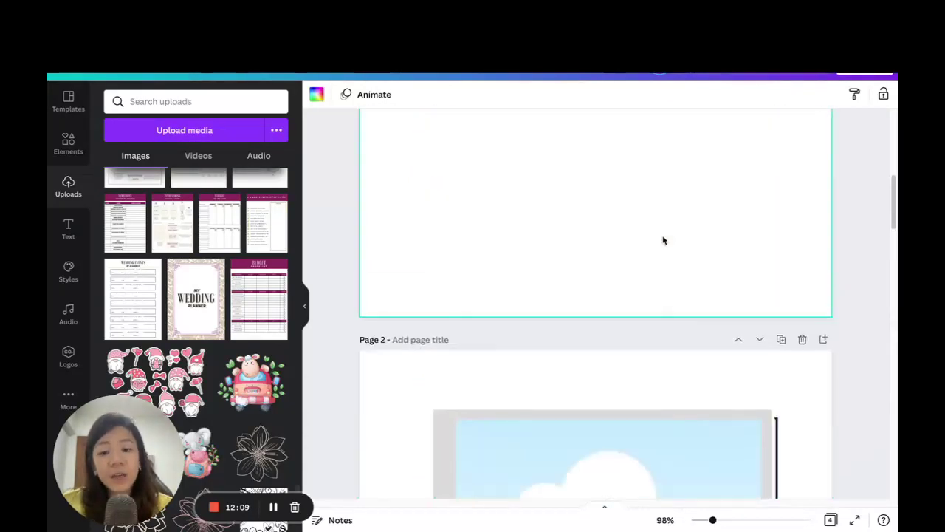
scroll(663, 235, up, 1)
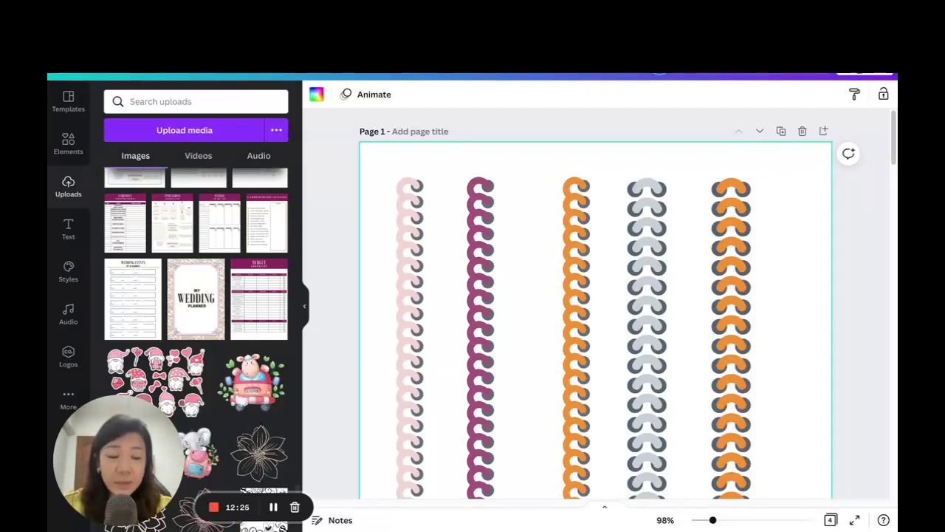
click(865, 74)
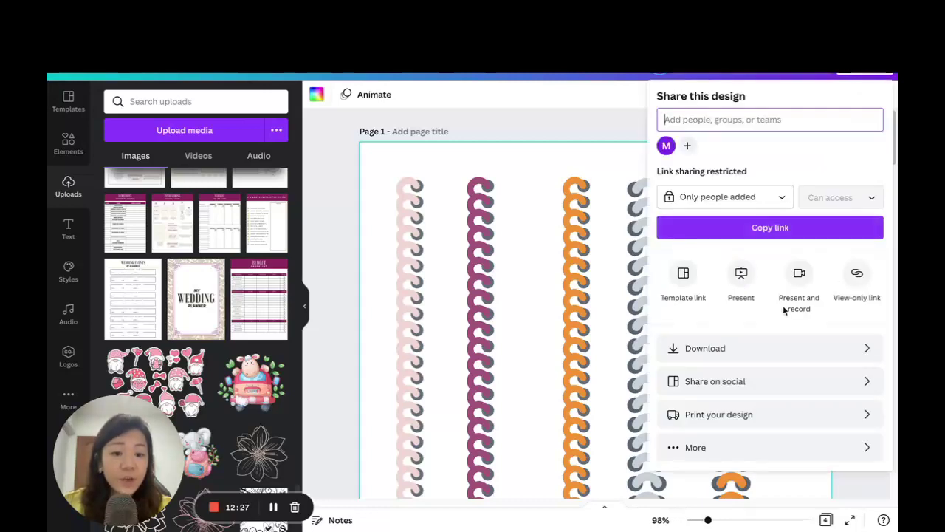
click(787, 356)
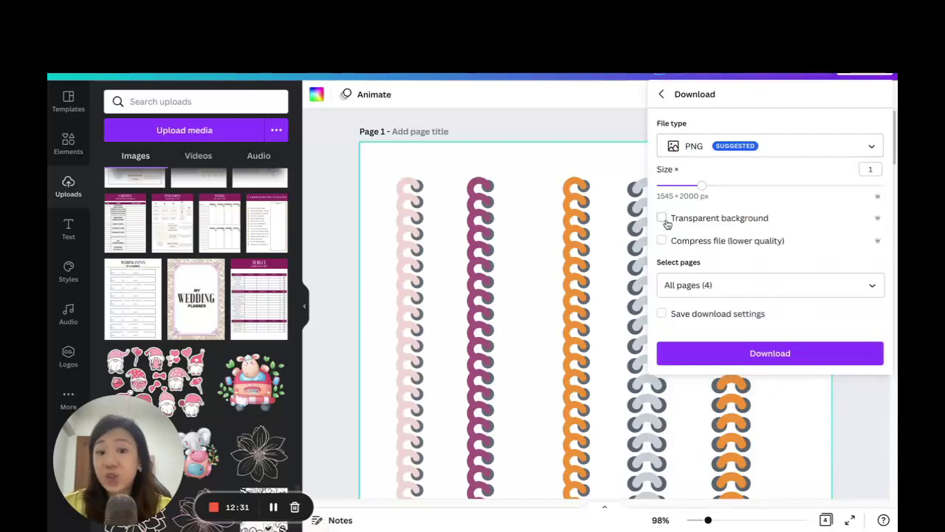
click(779, 287)
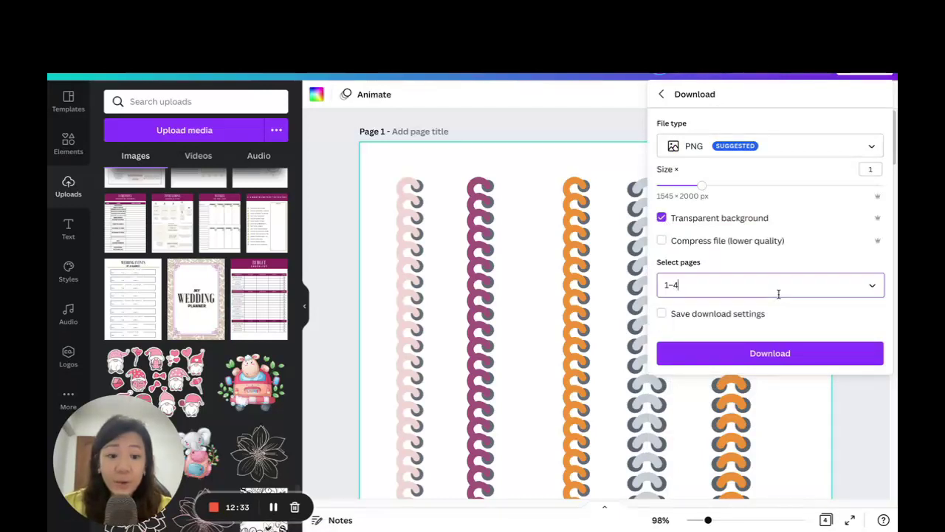
click(781, 319)
click(791, 351)
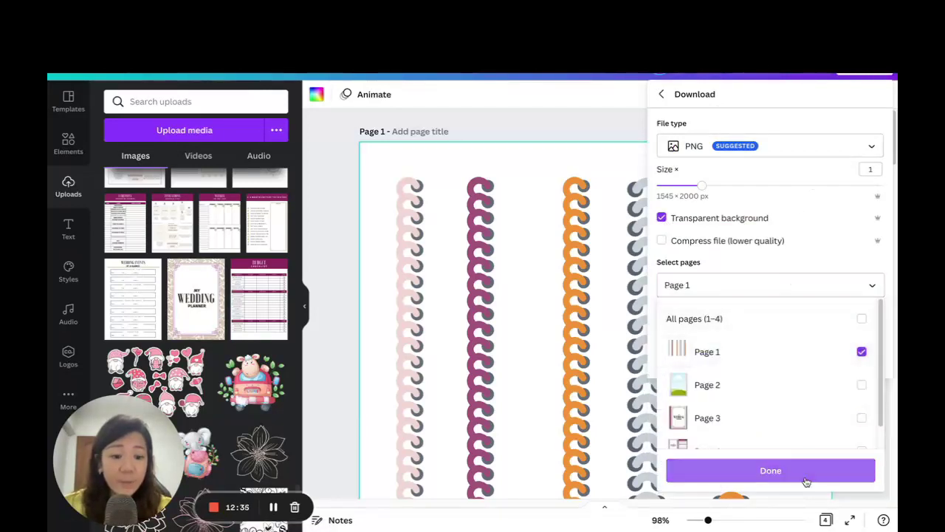
click(807, 476)
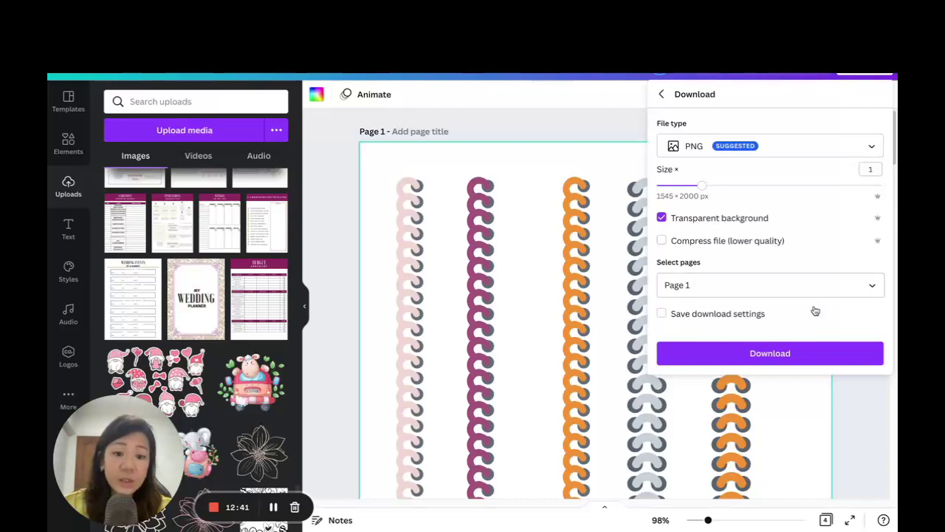
click(815, 362)
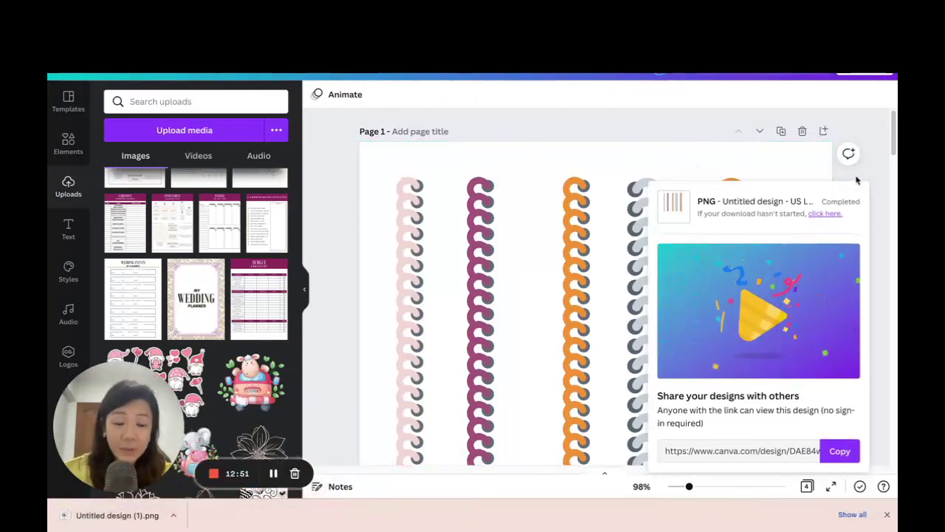
- Open the downloaded Untitled design (1).png to check its transparent background, and return to the design in Chrome
scroll(871, 173, down, 2)
scroll(870, 173, down, 5)
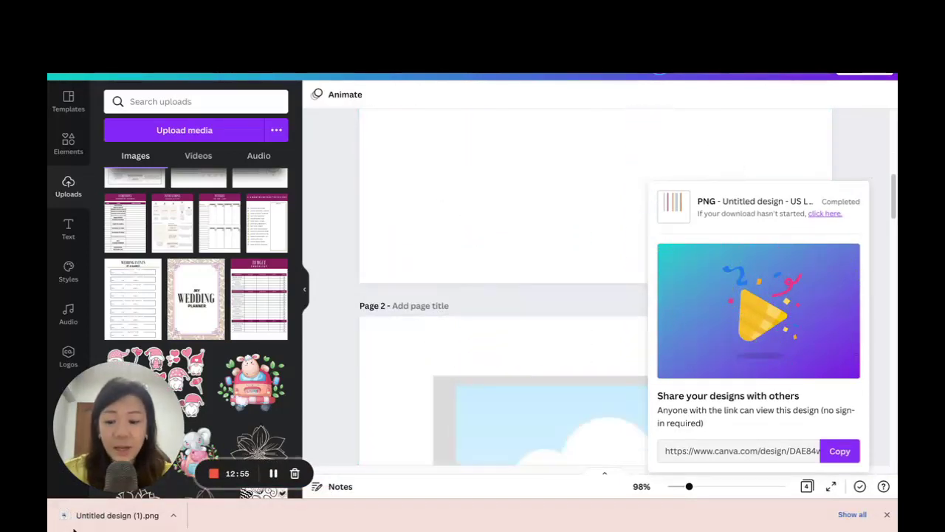
click(112, 521)
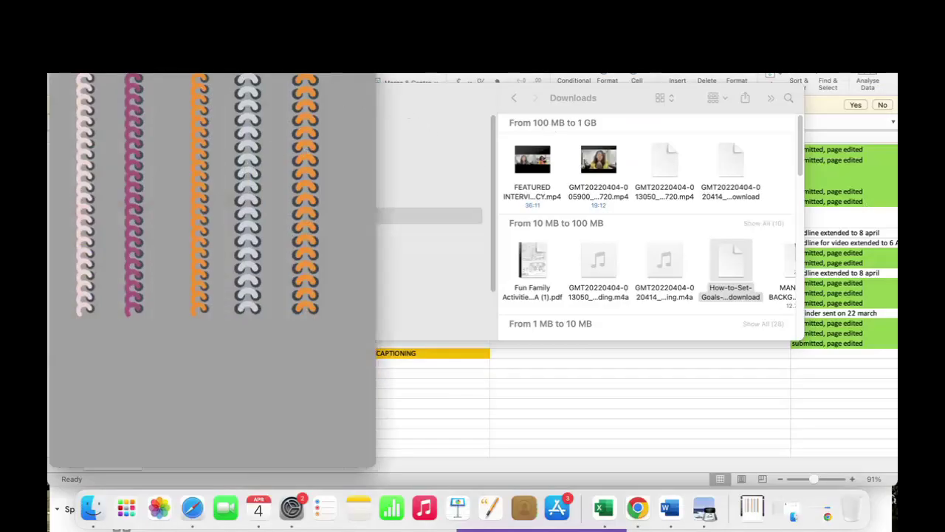
click(438, 110)
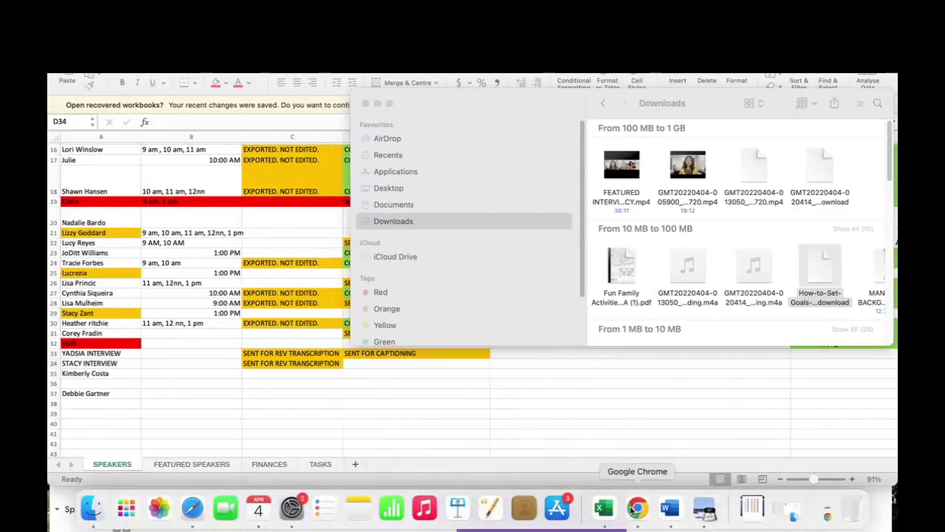
click(637, 513)
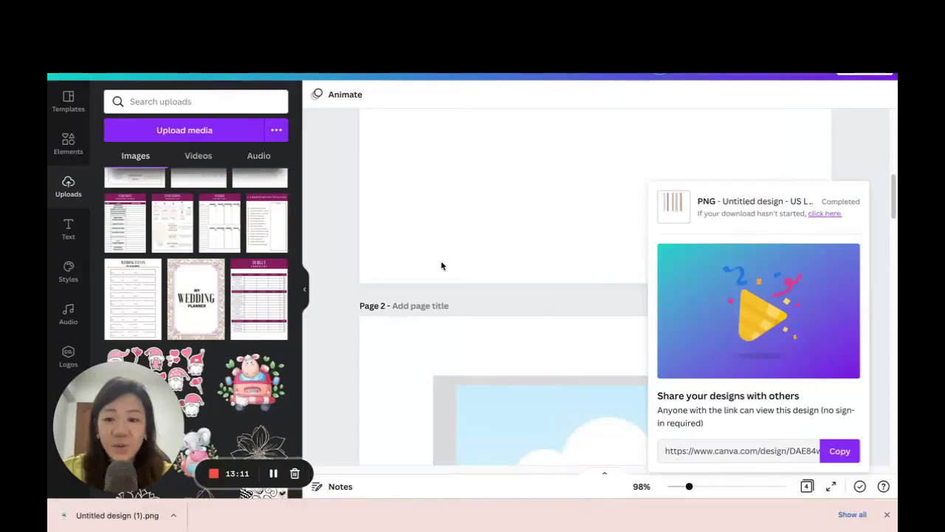
- Upload Untitled design (1).png from the Downloads folder to the media library
scroll(422, 222, up, 3)
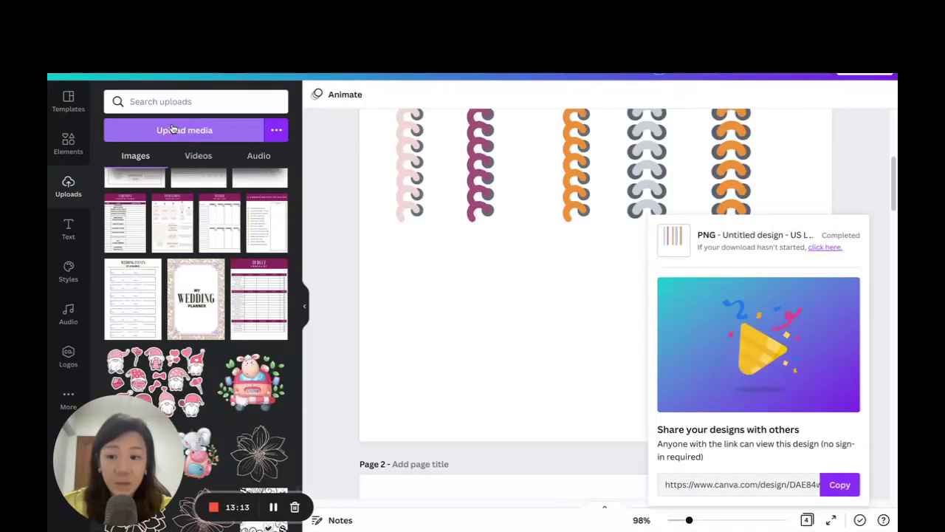
click(172, 129)
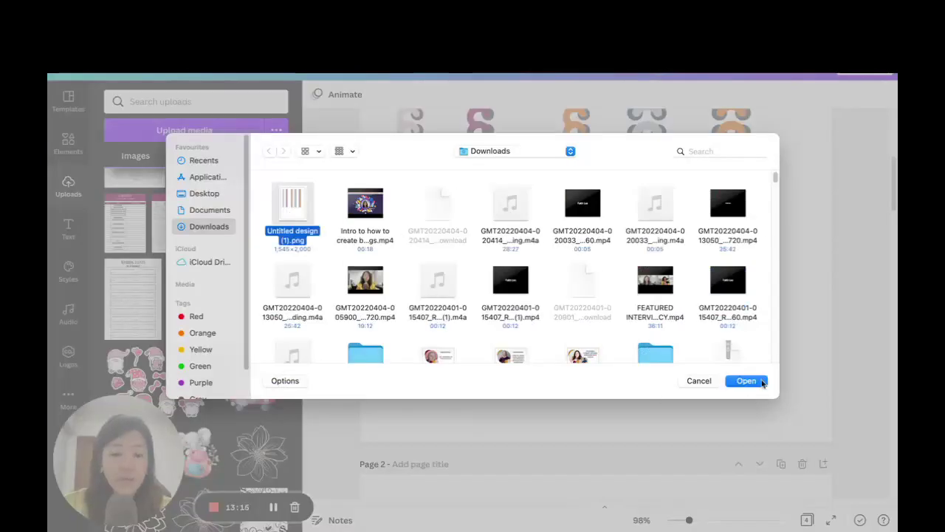
click(763, 385)
- Add a blank page after page 1 and insert the uploaded ring columns image on it
scroll(746, 314, up, 4)
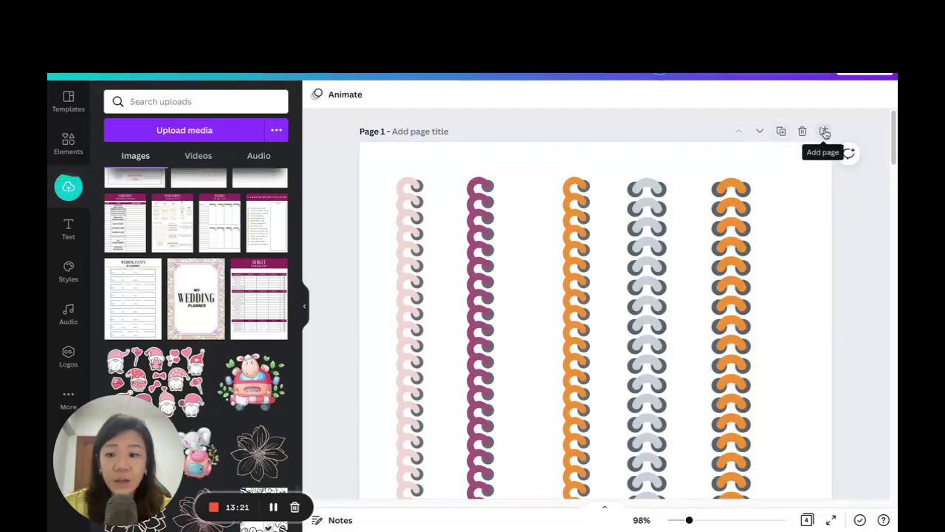
click(825, 131)
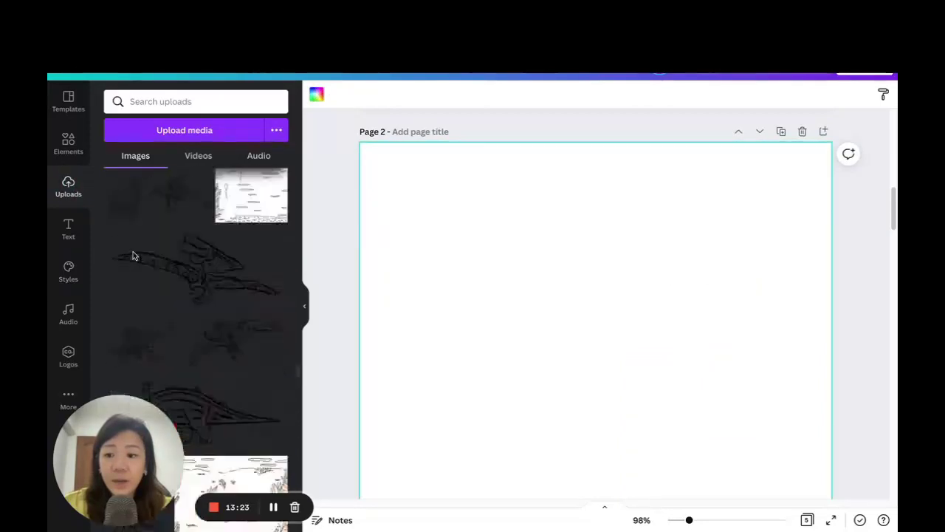
scroll(134, 255, up, 10)
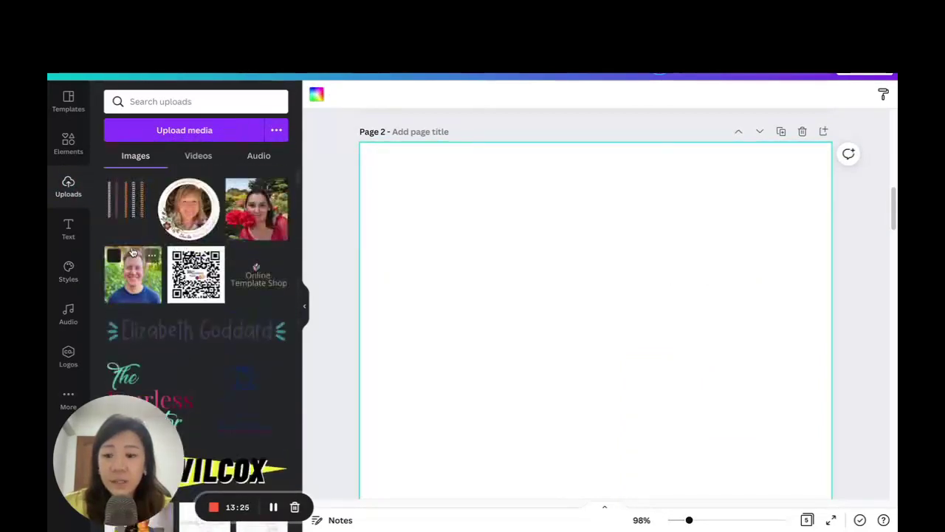
click(139, 193)
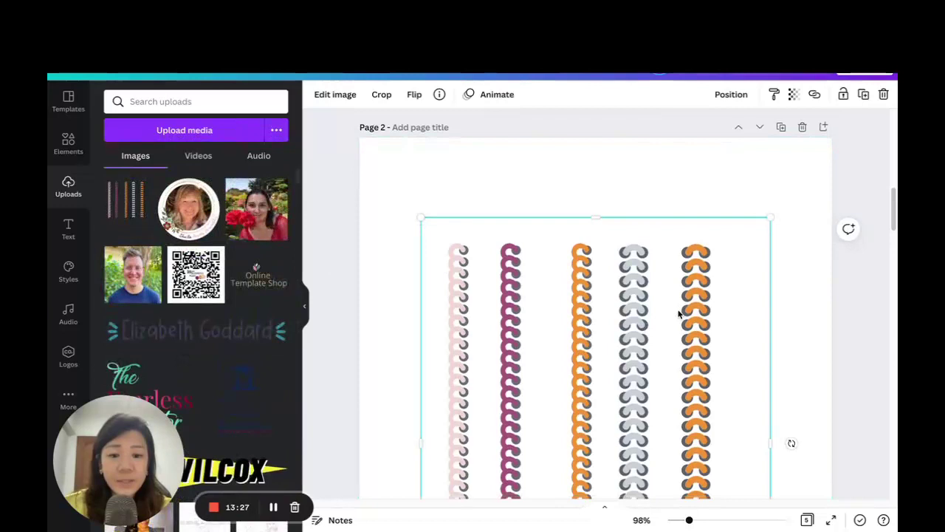
scroll(680, 312, down, 2)
scroll(656, 311, up, 2)
- Try light pink as page 2's background color and replace it with the teal brand color
click(386, 147)
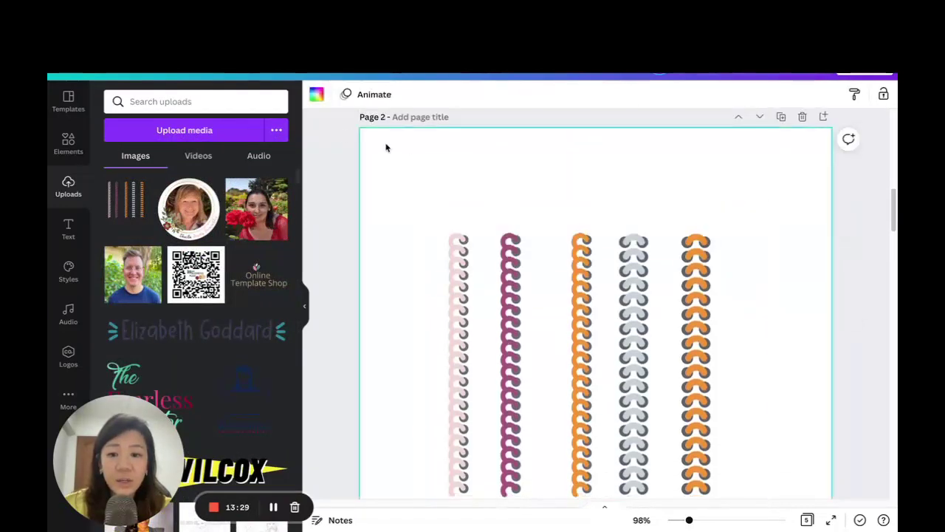
click(318, 95)
click(275, 155)
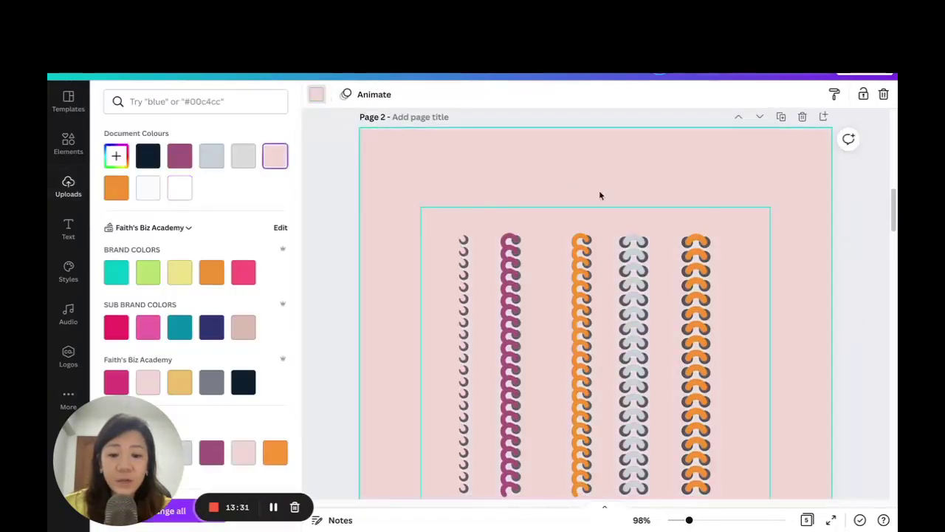
click(116, 272)
- Crop the ring image on page 2 to only the double-sided orange column and reposition it on the page
drag(559, 285, 537, 222)
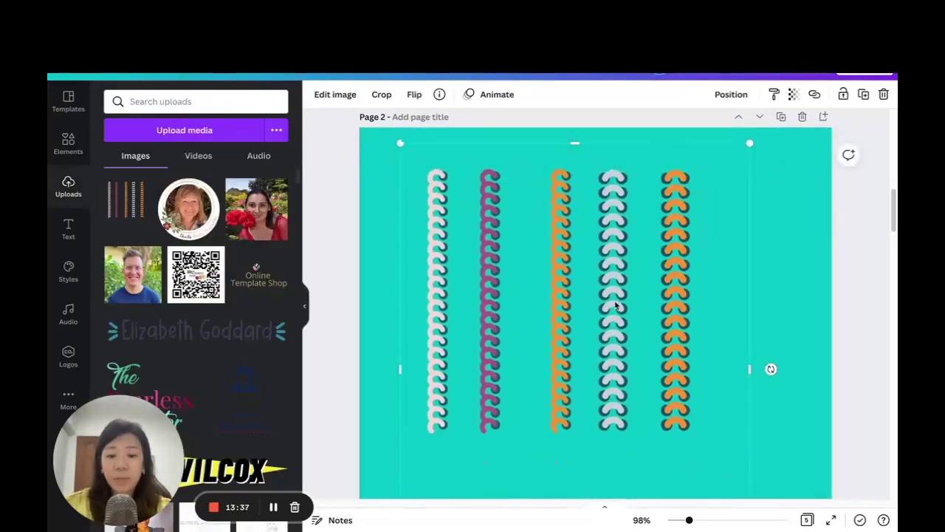
drag(396, 369, 643, 369)
drag(751, 369, 709, 369)
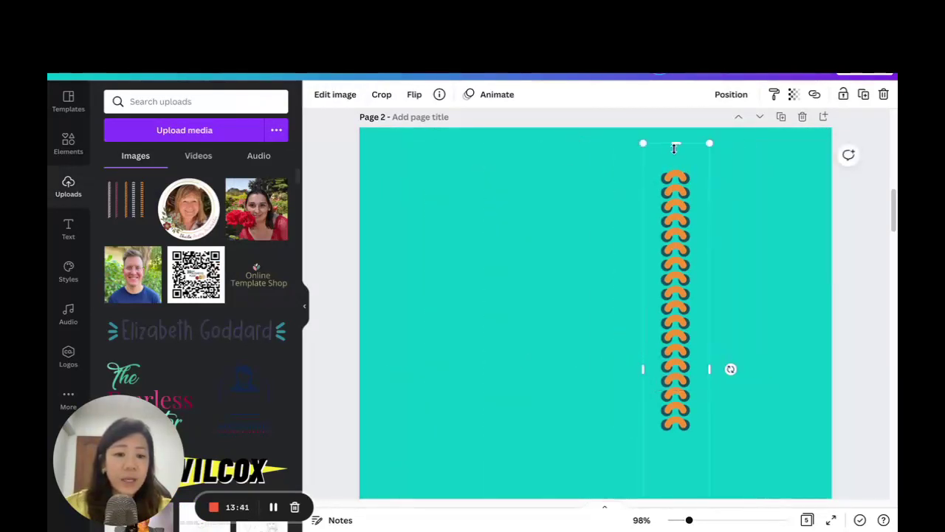
scroll(695, 274, down, 5)
scroll(665, 288, up, 2)
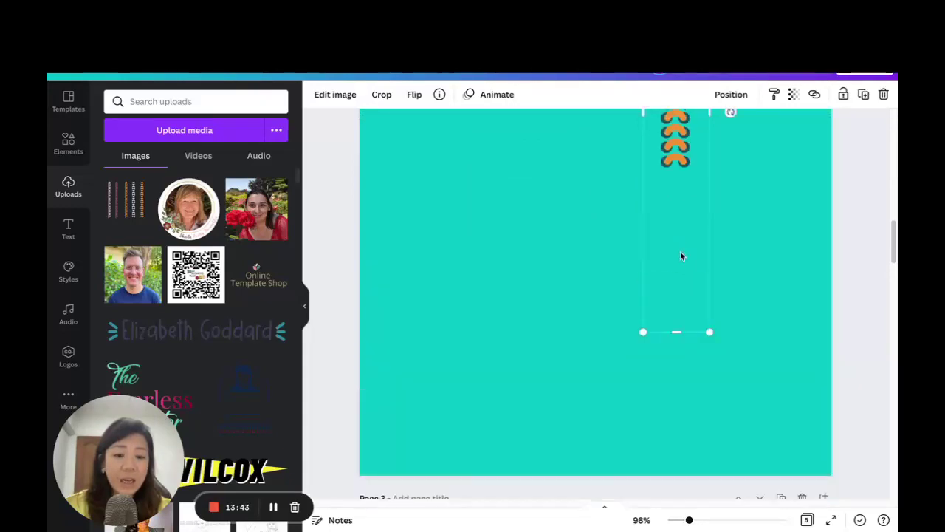
drag(676, 349, 656, 230)
scroll(676, 244, up, 3)
click(602, 166)
click(698, 231)
- Review the design's PNG download options, including the transparent background setting, and close them
scroll(741, 242, up, 5)
scroll(741, 240, down, 1)
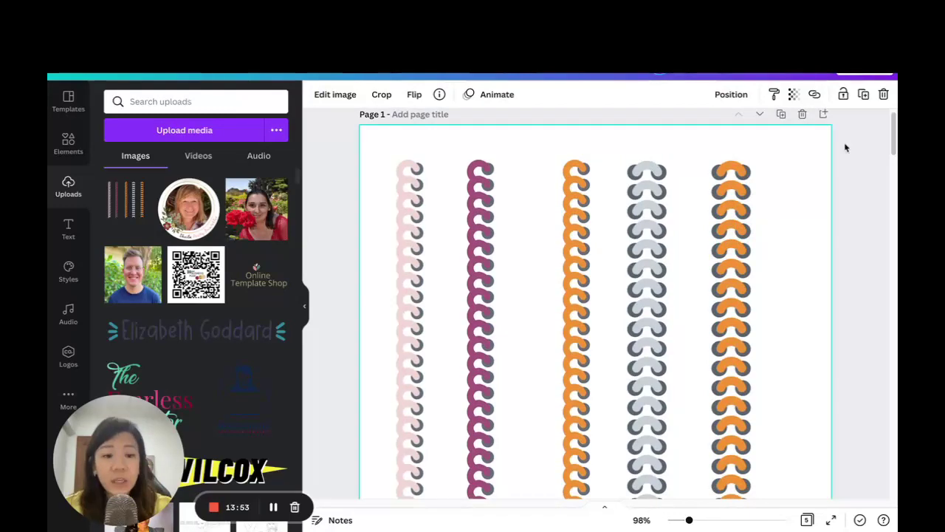
click(859, 74)
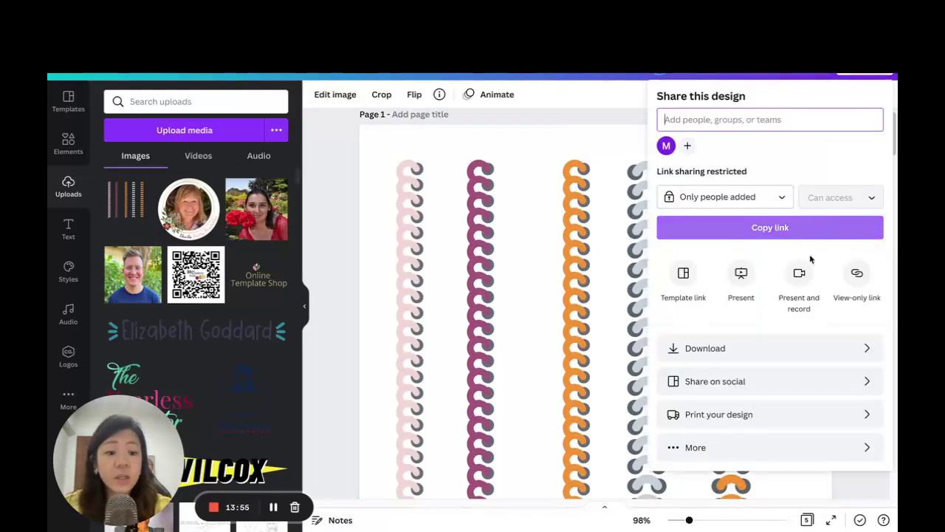
click(801, 348)
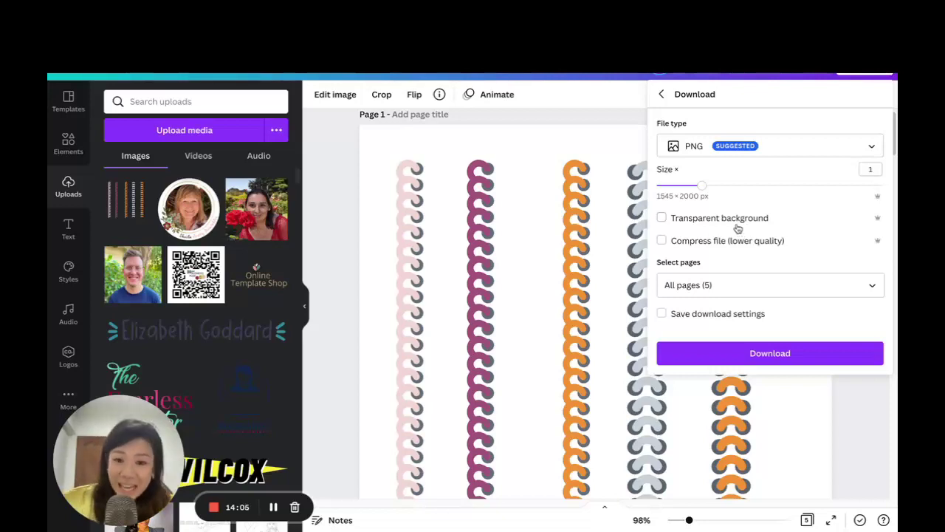
click(850, 408)
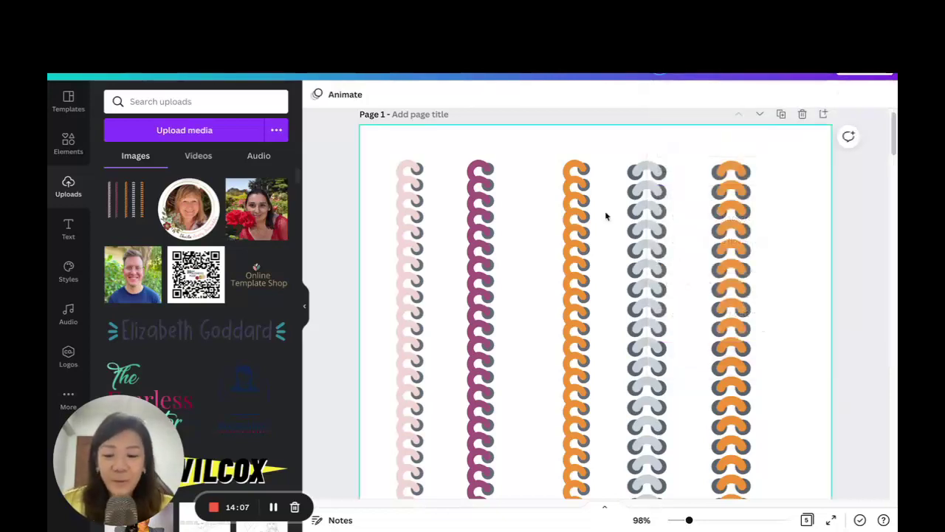
- Set page 2's background to white and delete the page with the cropped orange column
scroll(667, 304, down, 5)
scroll(667, 304, up, 5)
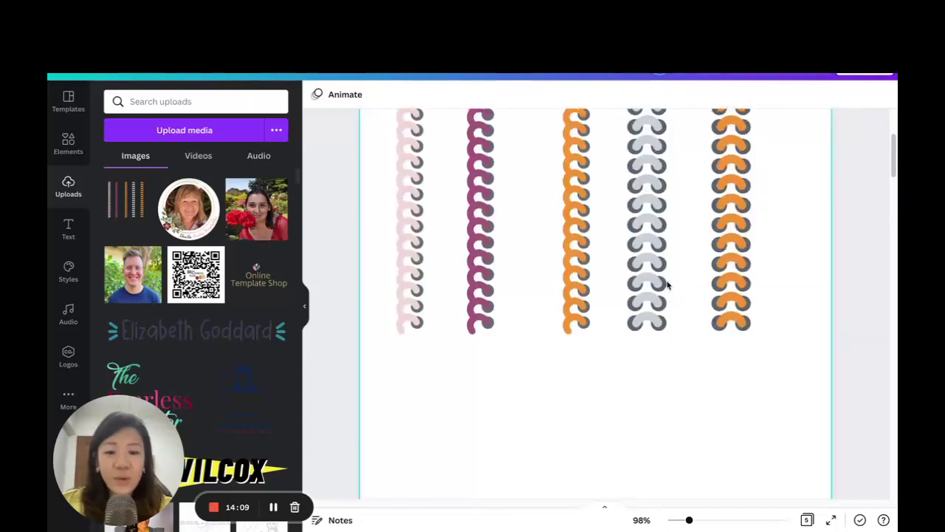
scroll(688, 237, down, 3)
click(688, 237)
click(316, 94)
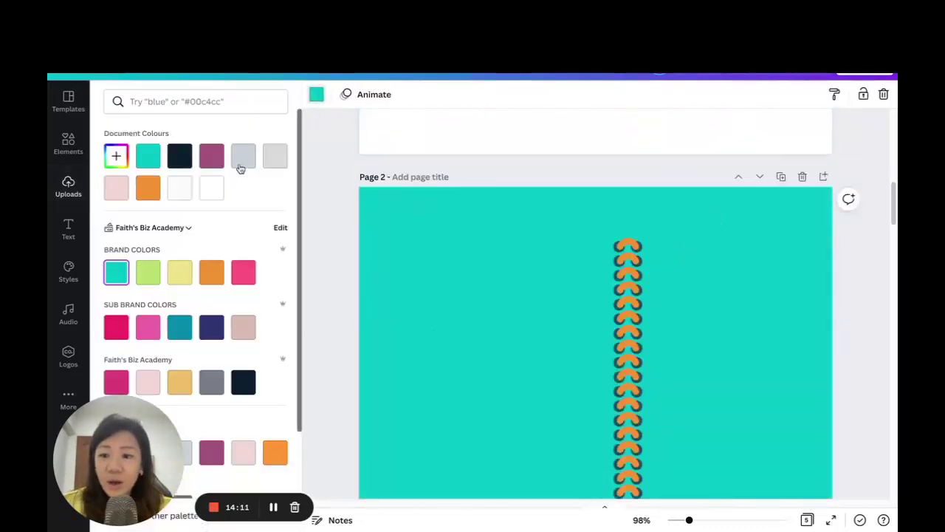
click(211, 193)
scroll(625, 217, down, 1)
click(624, 216)
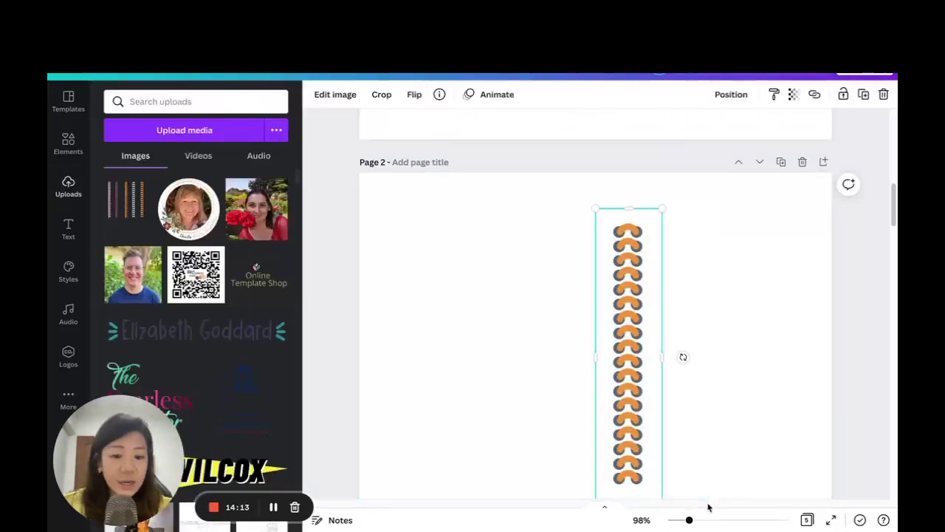
click(802, 162)
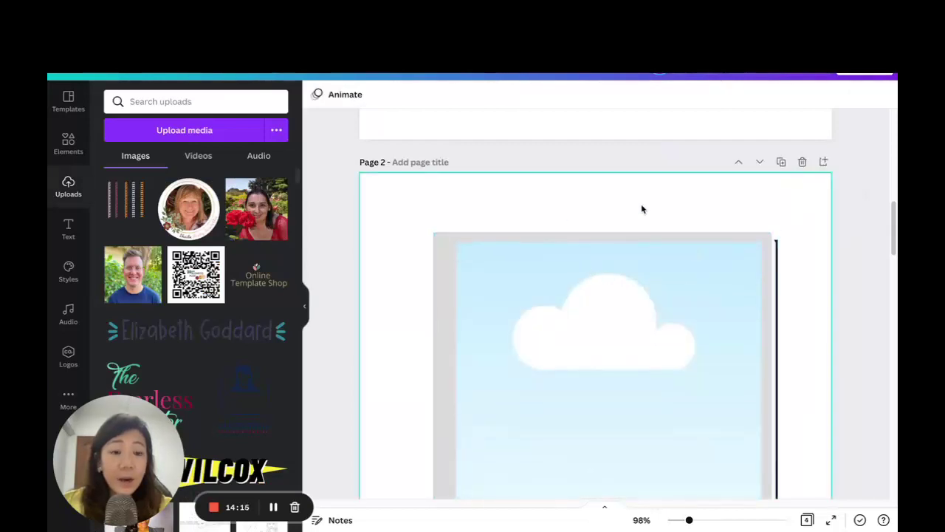
- Add a new blank page directly after page 1
scroll(650, 207, up, 3)
scroll(650, 207, up, 5)
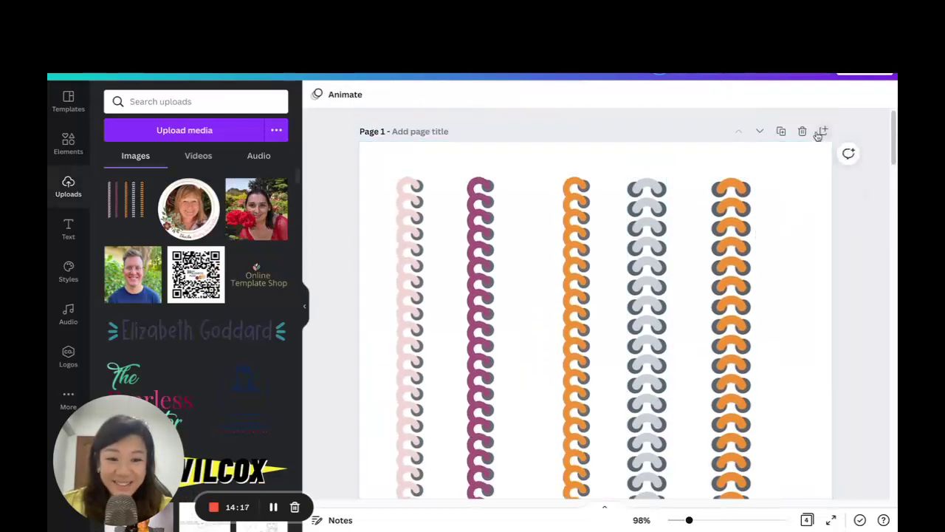
click(824, 131)
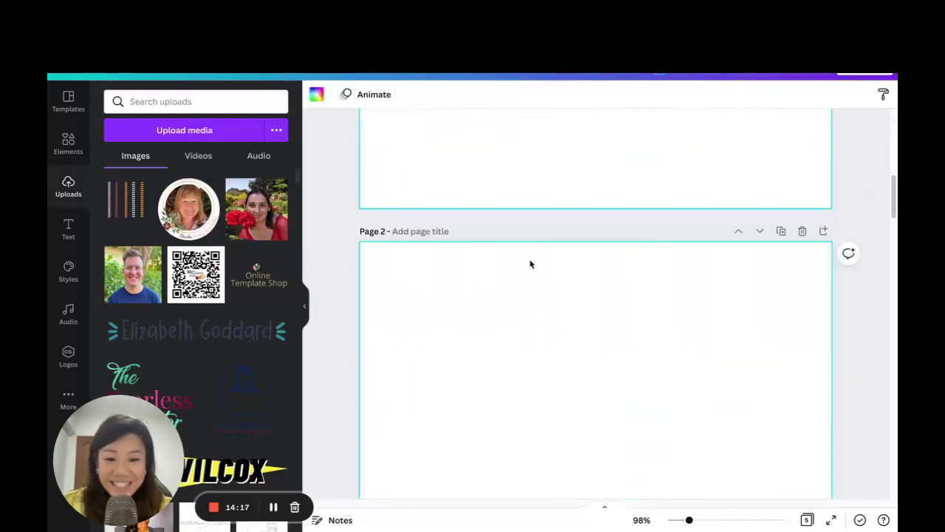
- Open the full collection of frames in the elements library
click(68, 148)
scroll(174, 251, down, 2)
scroll(174, 251, down, 2)
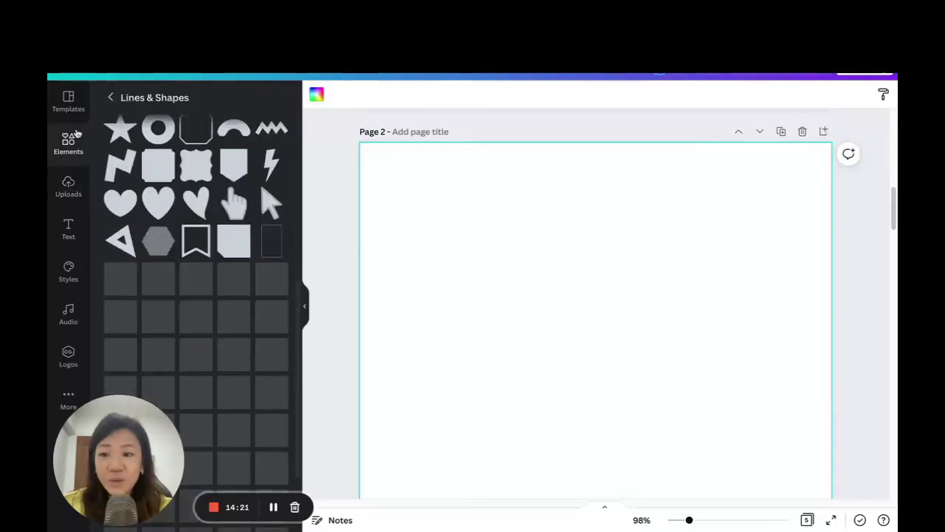
click(111, 97)
scroll(244, 251, down, 2)
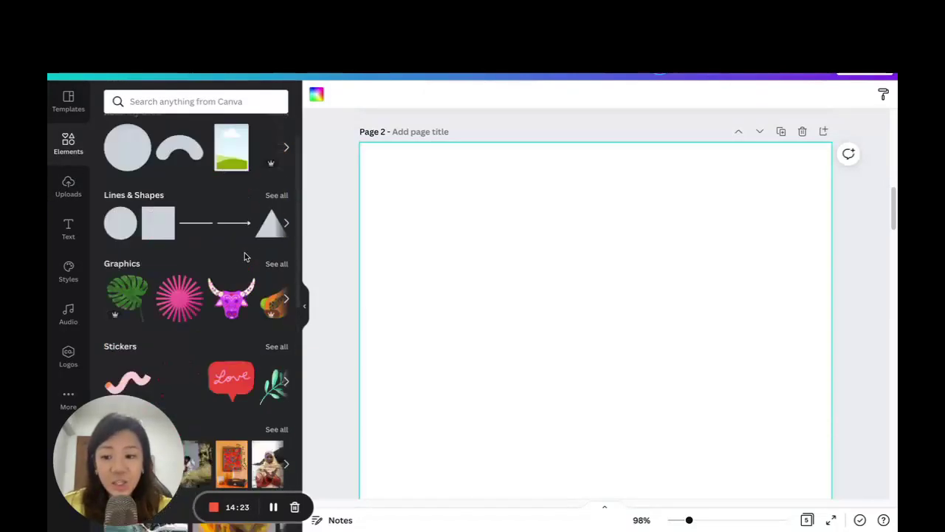
scroll(246, 255, down, 10)
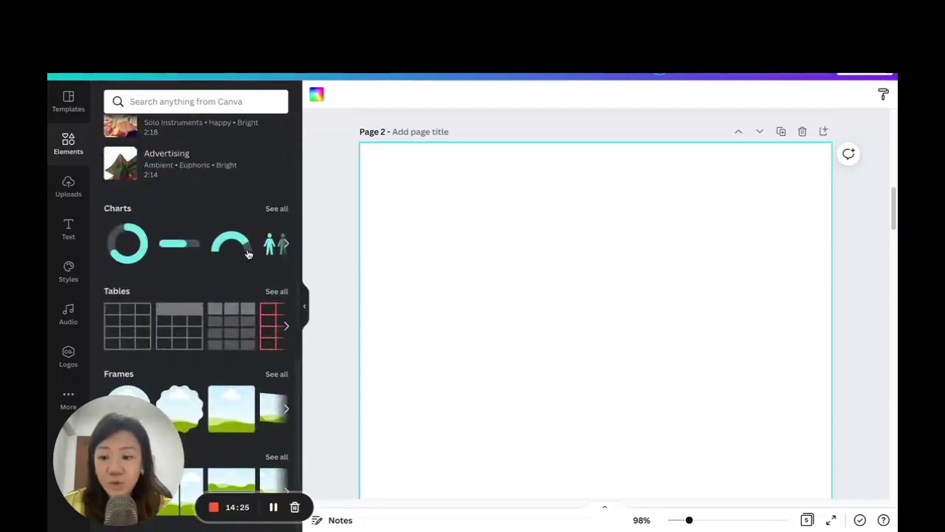
click(274, 375)
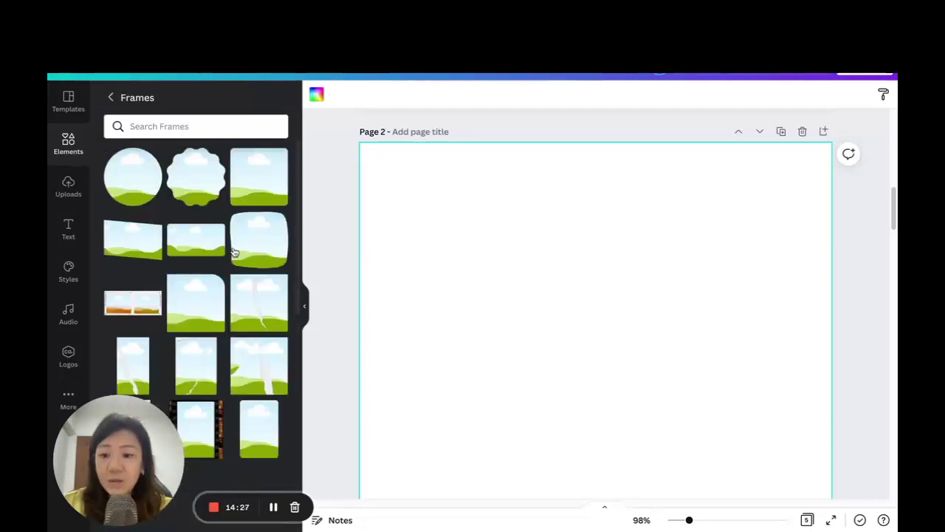
- Find a tall rectangular frame with rounded corners in the frame collection and add it to page 2
scroll(240, 257, down, 5)
scroll(241, 255, down, 5)
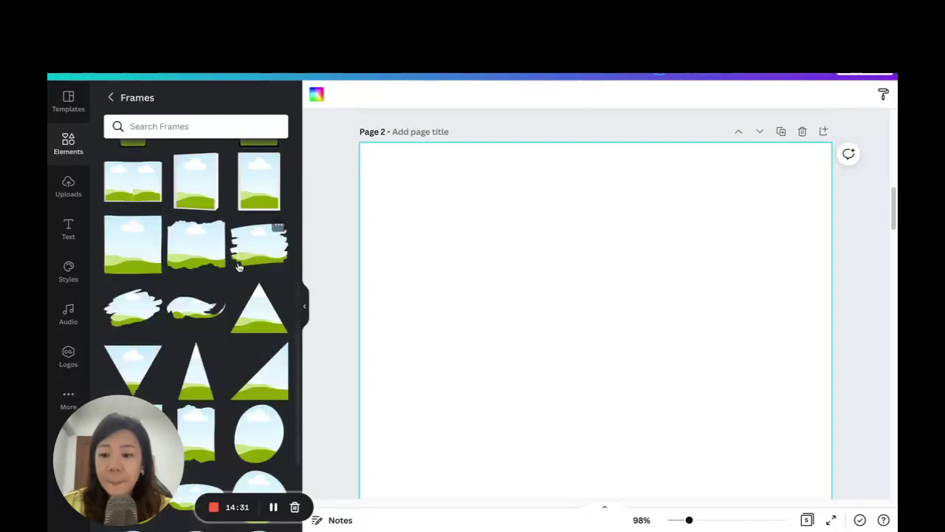
scroll(240, 262, down, 5)
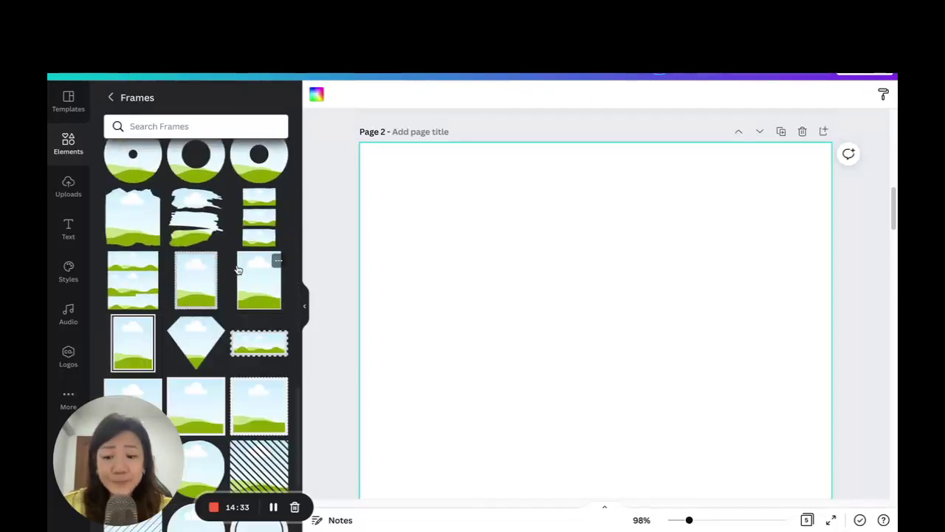
scroll(240, 267, down, 5)
scroll(238, 269, down, 3)
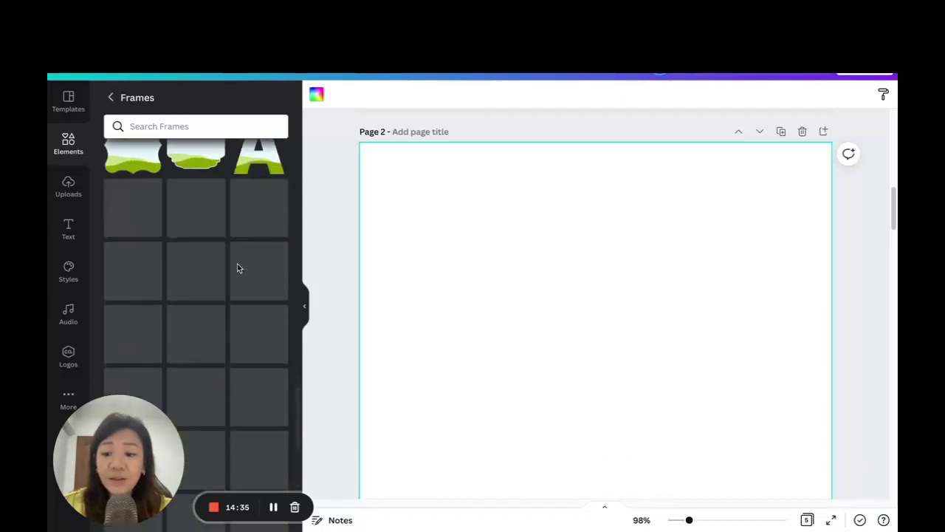
scroll(229, 258, down, 5)
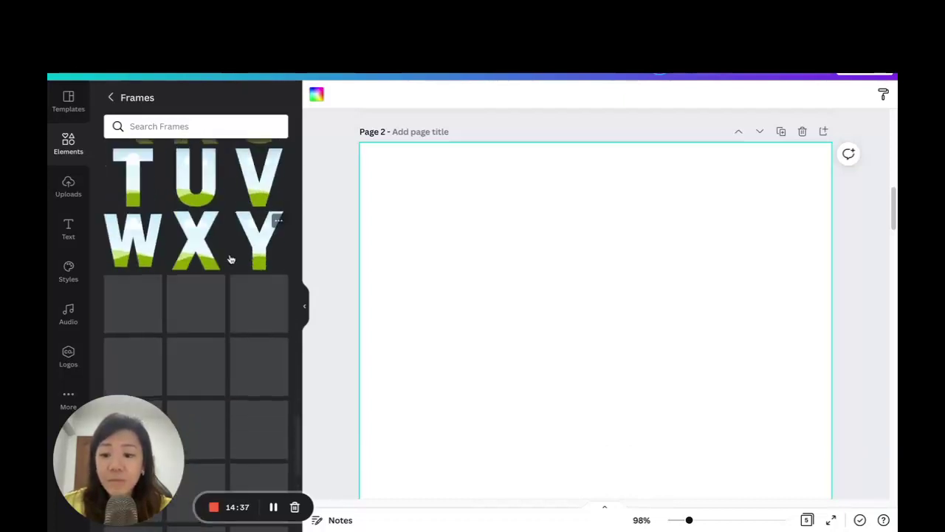
scroll(232, 260, down, 8)
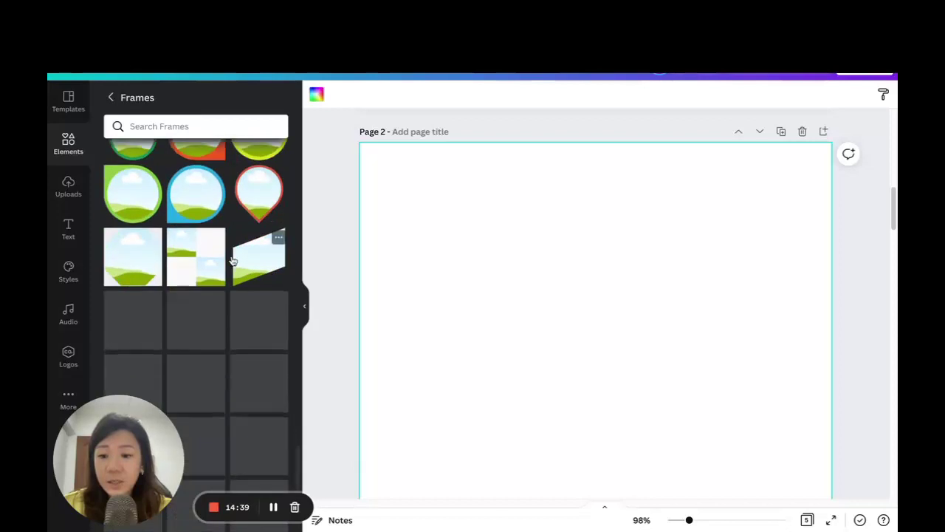
scroll(232, 260, down, 6)
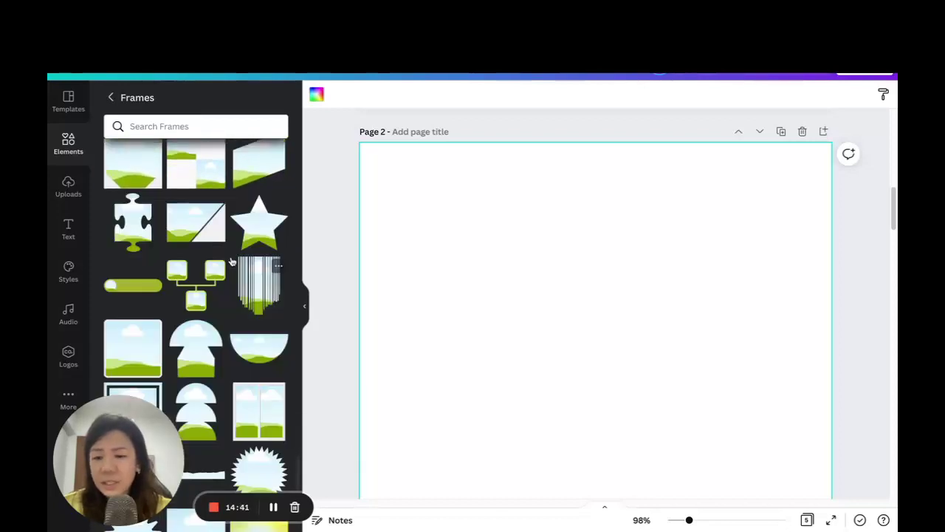
scroll(232, 262, down, 3)
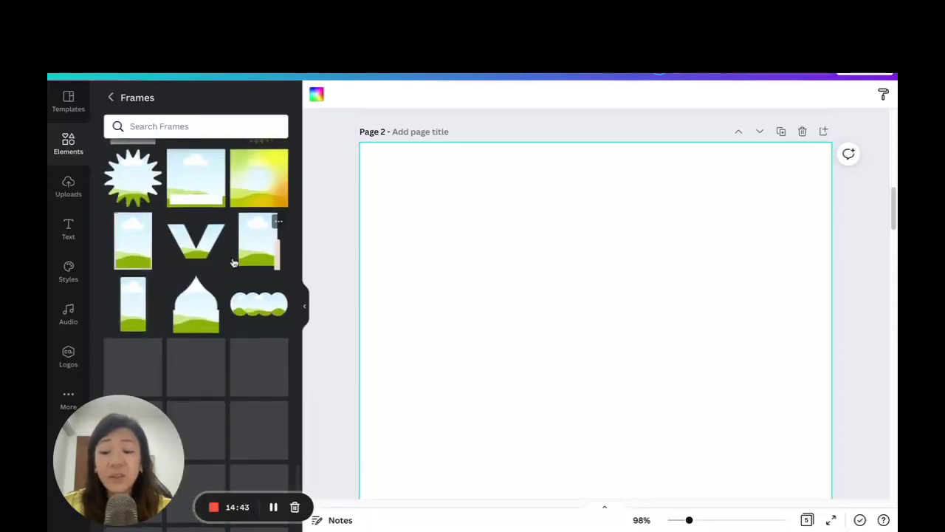
scroll(234, 260, down, 1)
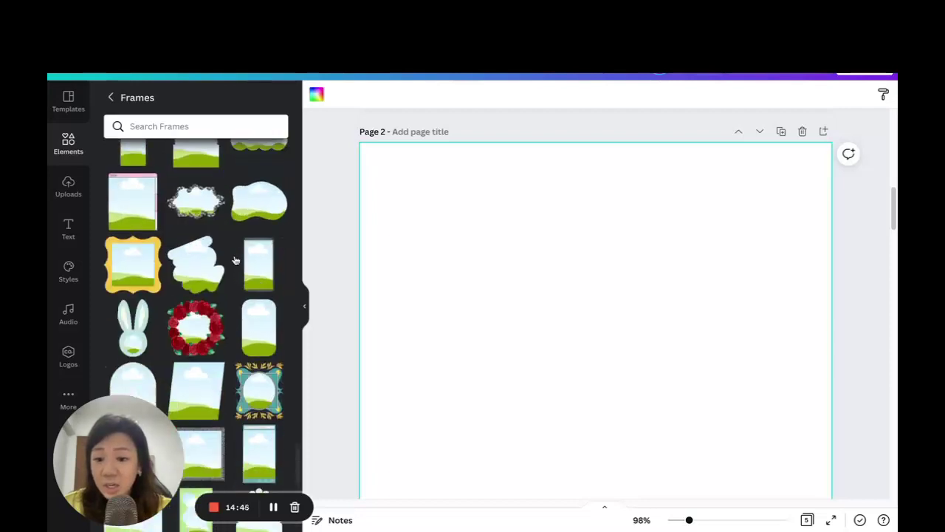
click(253, 335)
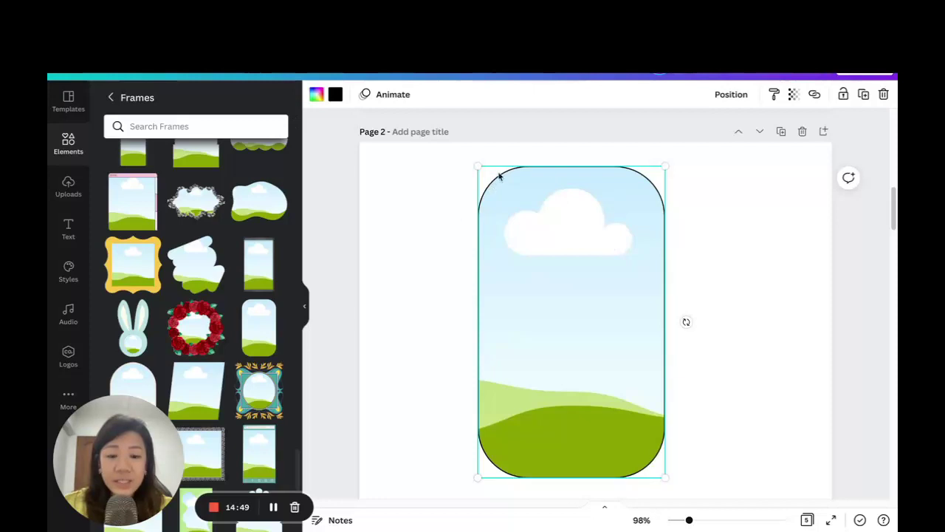
- Set the rounded frame's colour to white
click(336, 96)
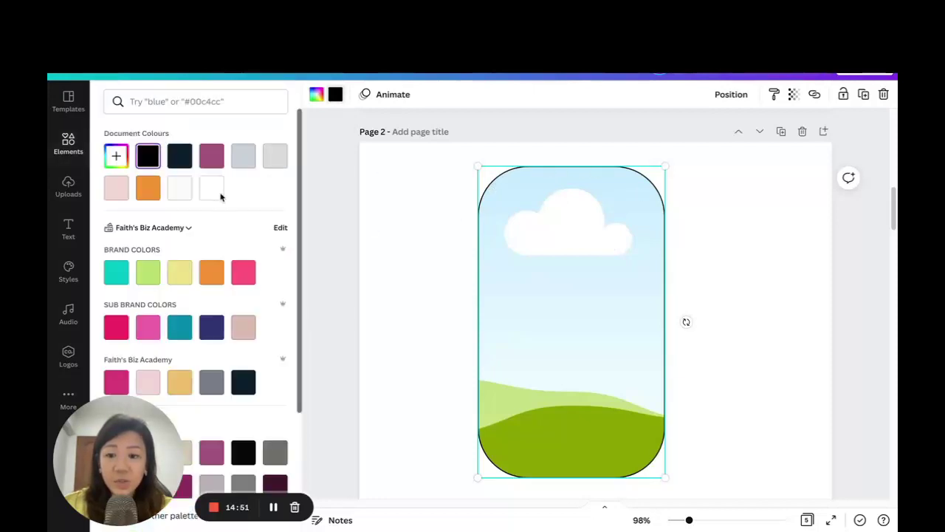
click(211, 194)
key(Escape)
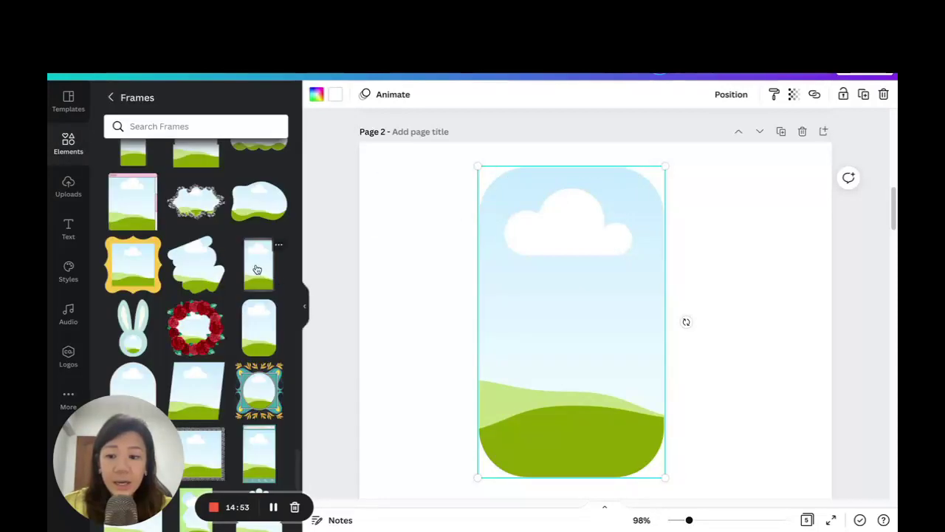
scroll(257, 268, down, 2)
scroll(258, 268, down, 5)
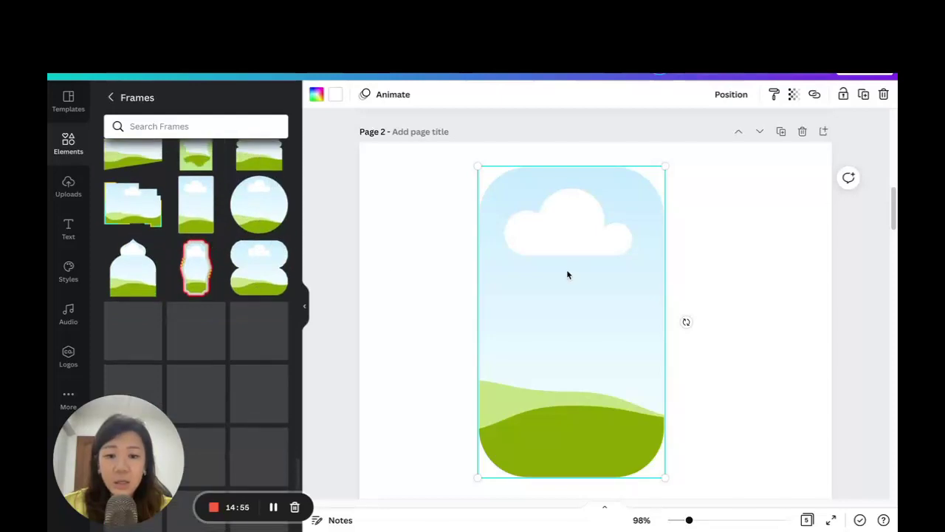
- Rotate the rounded frame 90° so it lies horizontally, and shrink it to a small ring-sized piece in page 2's upper area
drag(686, 322, 573, 445)
right_click(573, 445)
click(513, 364)
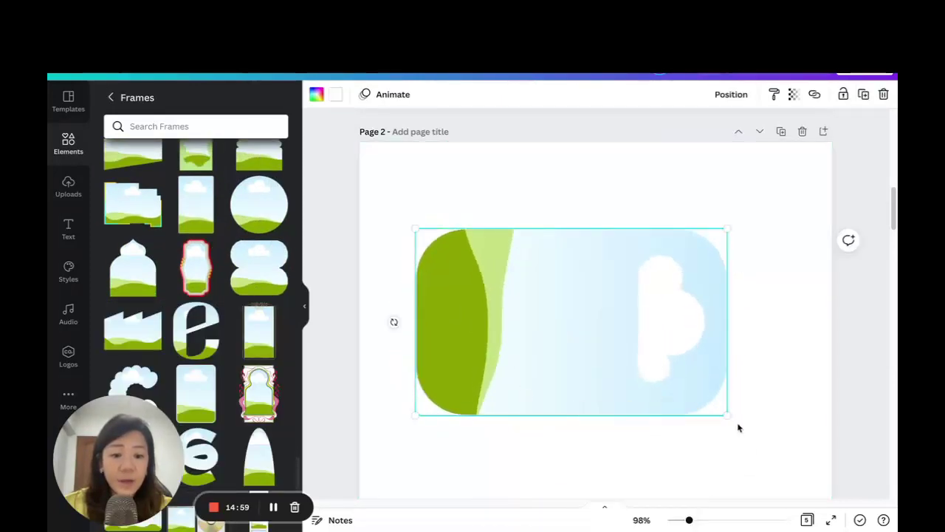
drag(729, 414, 427, 260)
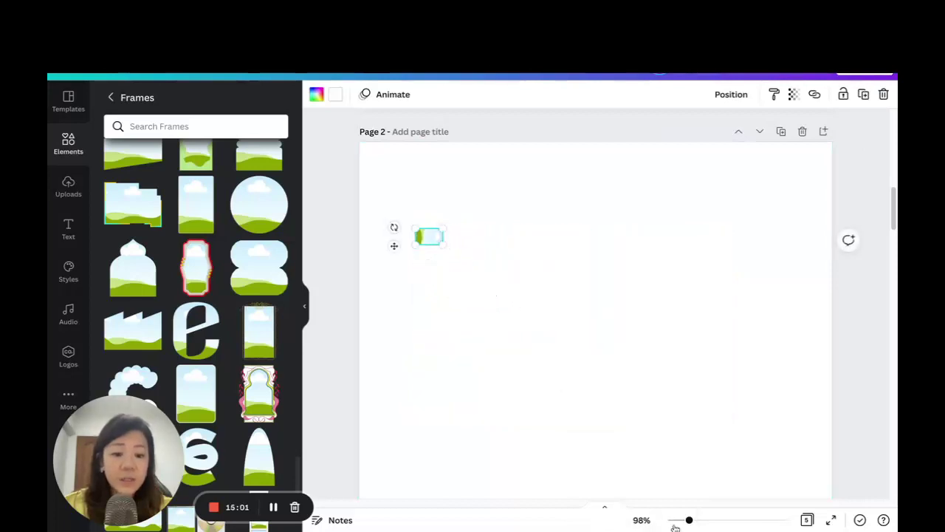
drag(688, 521, 701, 523)
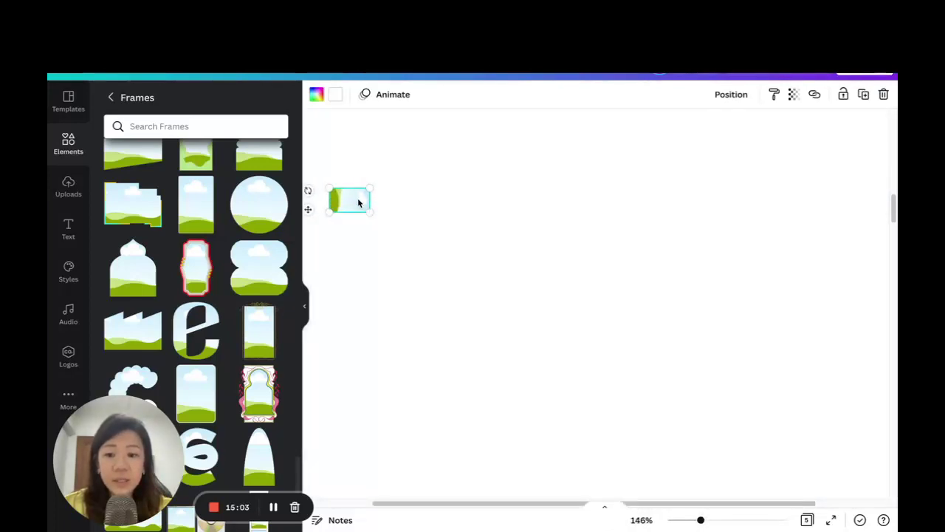
drag(359, 203, 525, 192)
click(550, 262)
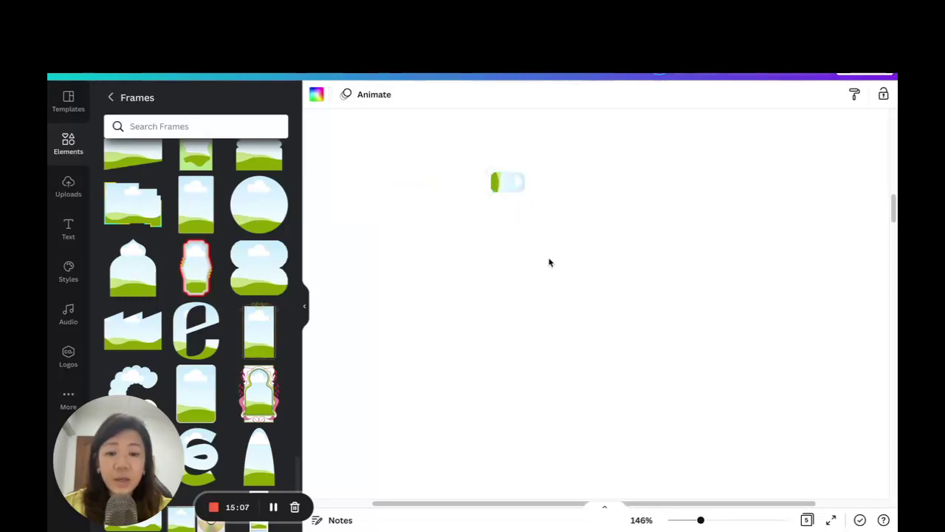
- Add a circle to page 2, shrink it and place it over the right end of the small frame
scroll(496, 304, up, 3)
scroll(387, 273, down, 1)
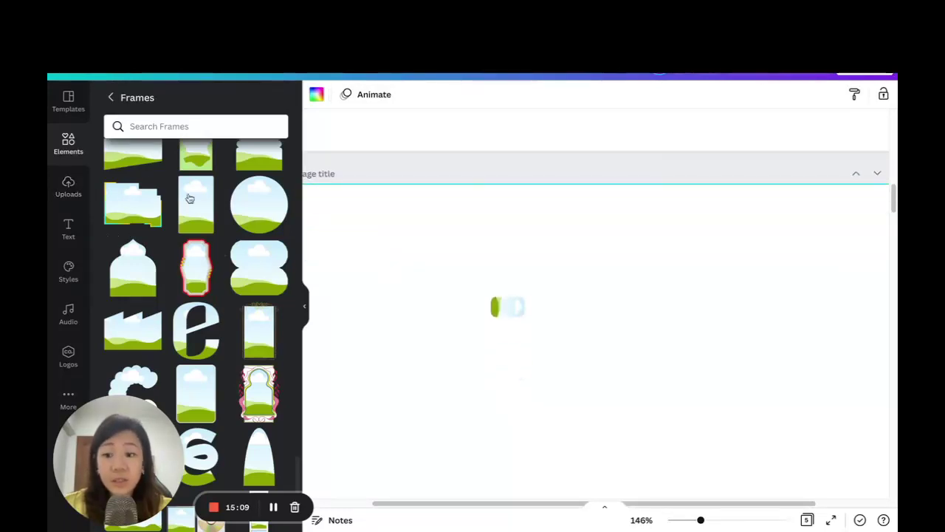
click(66, 143)
click(180, 199)
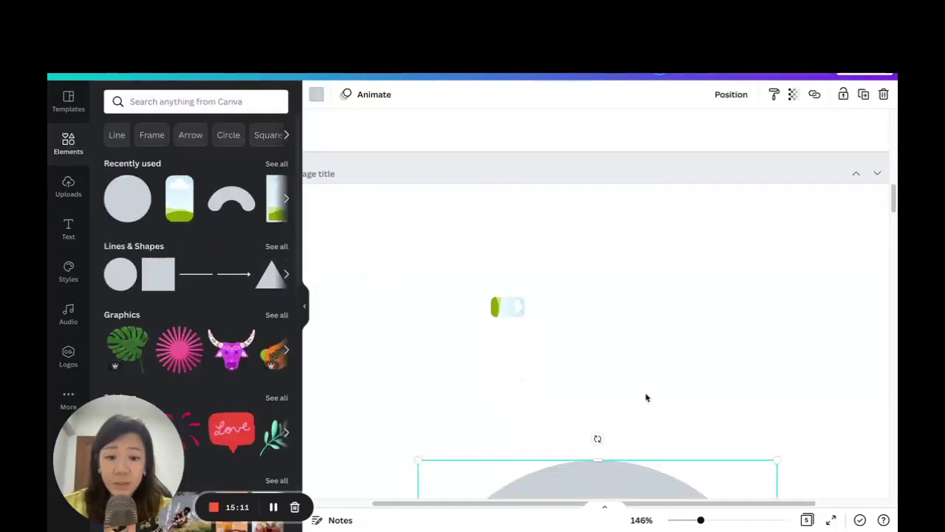
drag(638, 496, 647, 251)
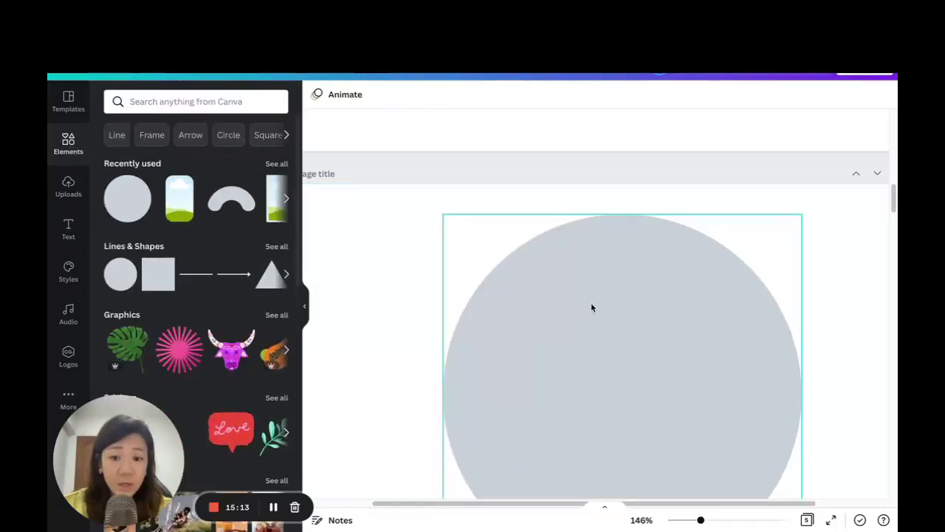
drag(441, 215, 680, 445)
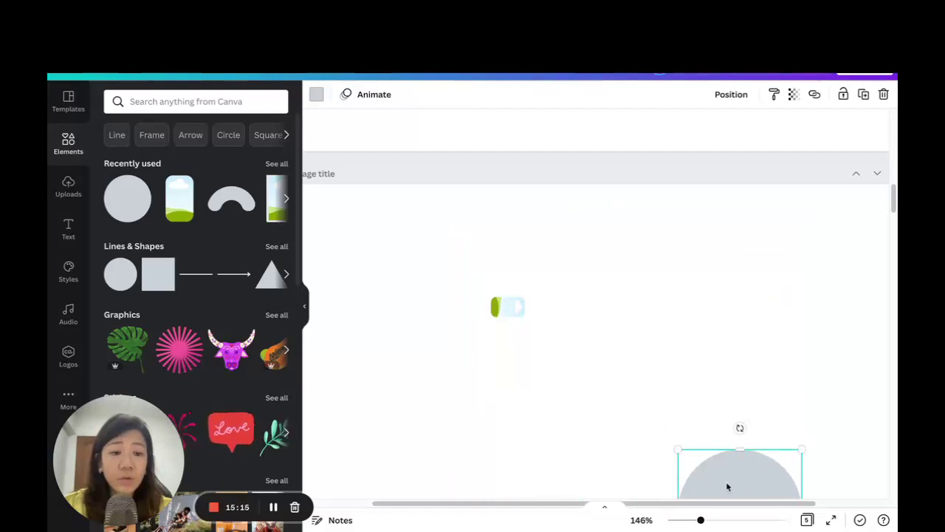
drag(728, 489, 548, 304)
drag(628, 397, 534, 314)
- Colour the circle dark navy and send it behind the frame
click(316, 94)
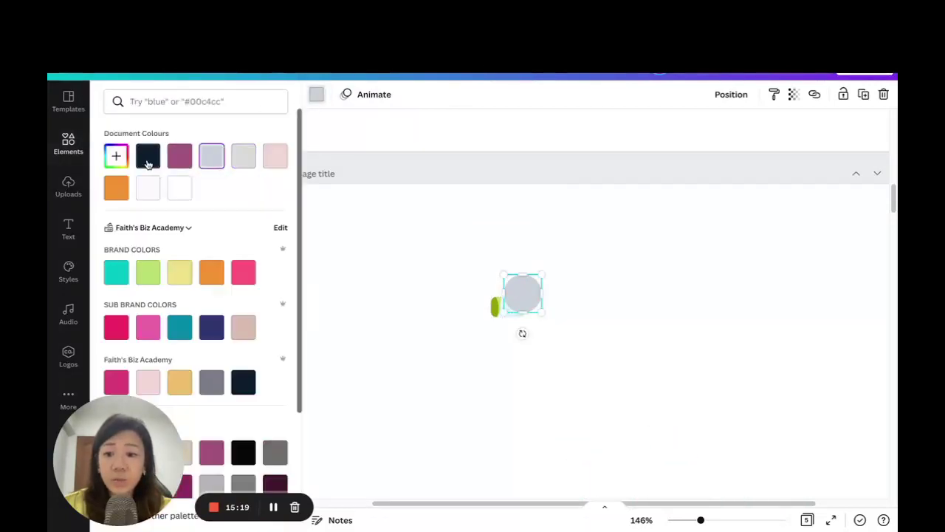
click(148, 155)
click(732, 98)
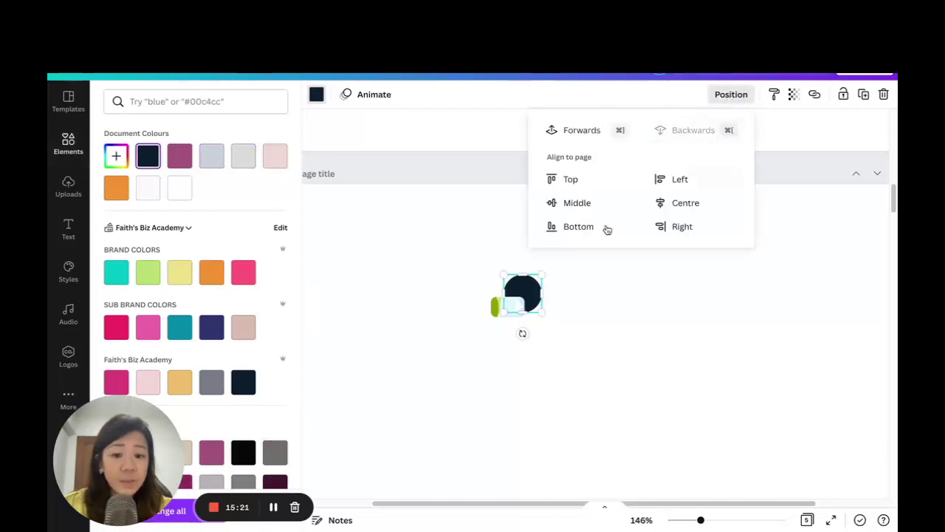
- Fit the navy circle as a small hole at the frame's lower right end and set its transparency to 79
drag(535, 287, 539, 304)
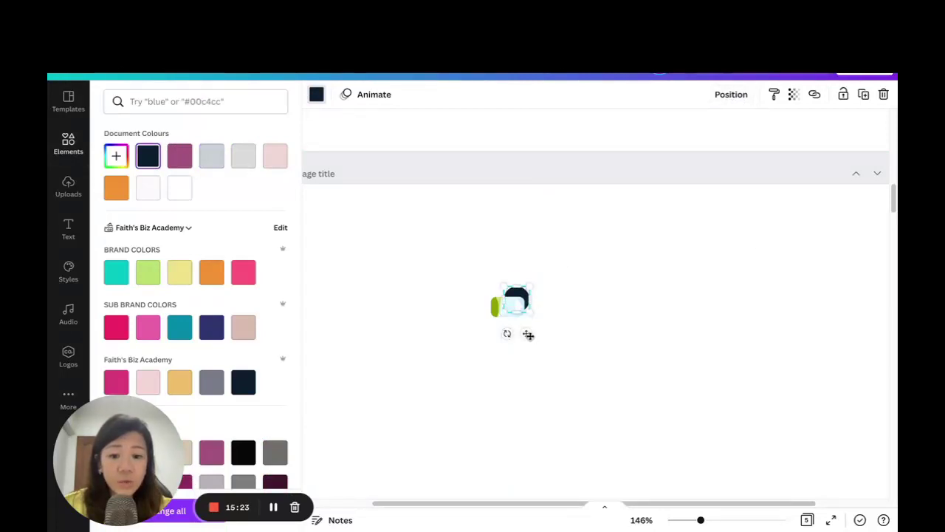
mouse_move(535, 344)
mouse_down()
mouse_move(532, 320)
mouse_move(535, 344)
mouse_up()
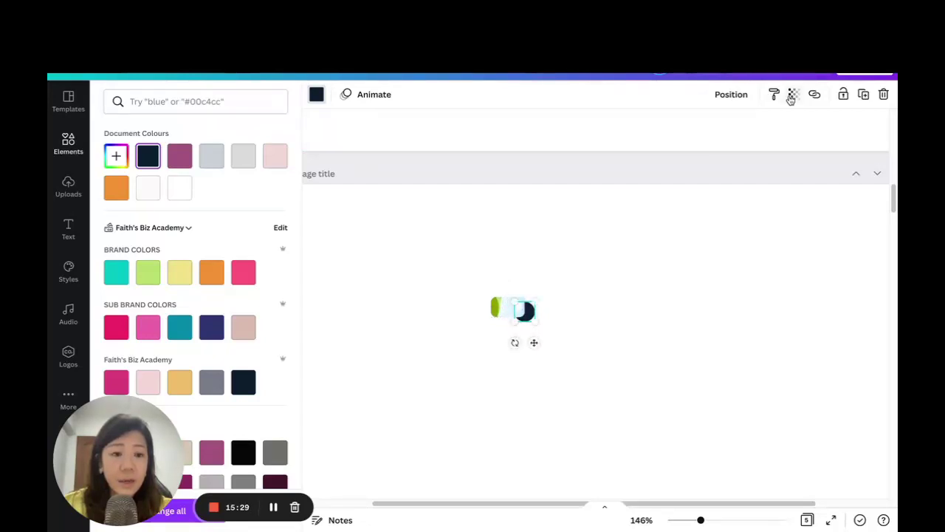
click(792, 96)
drag(790, 147, 760, 148)
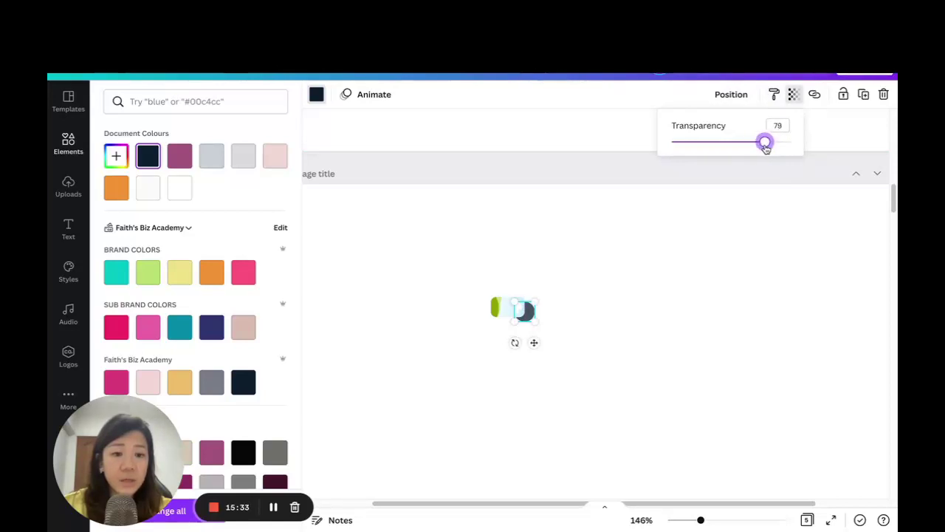
drag(766, 147, 766, 148)
key(Escape)
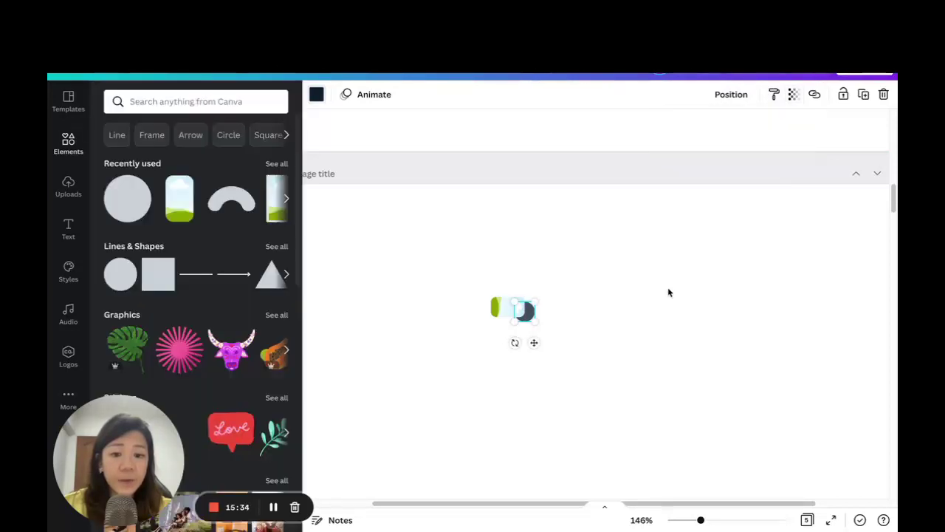
- Duplicate the navy circle onto the frame's left end, level with the first, and send the copy behind the frame
click(863, 96)
drag(553, 359, 505, 348)
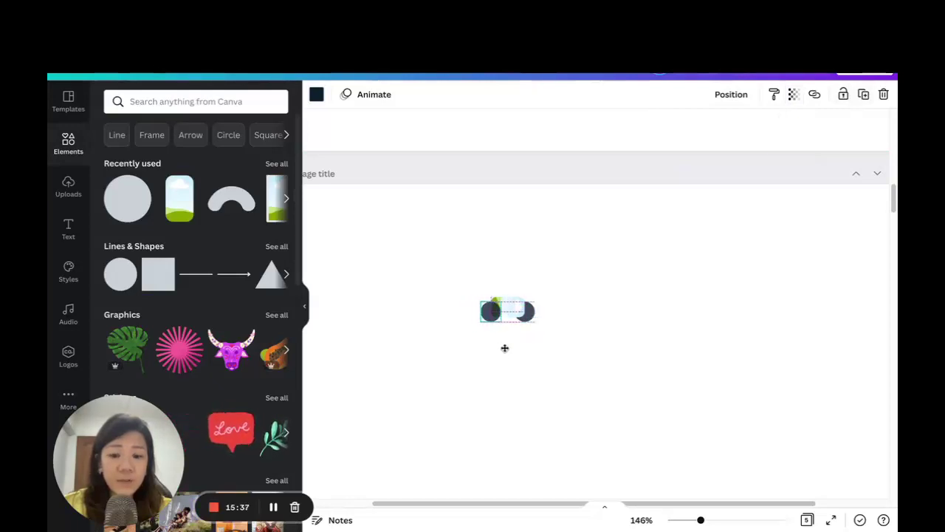
click(732, 99)
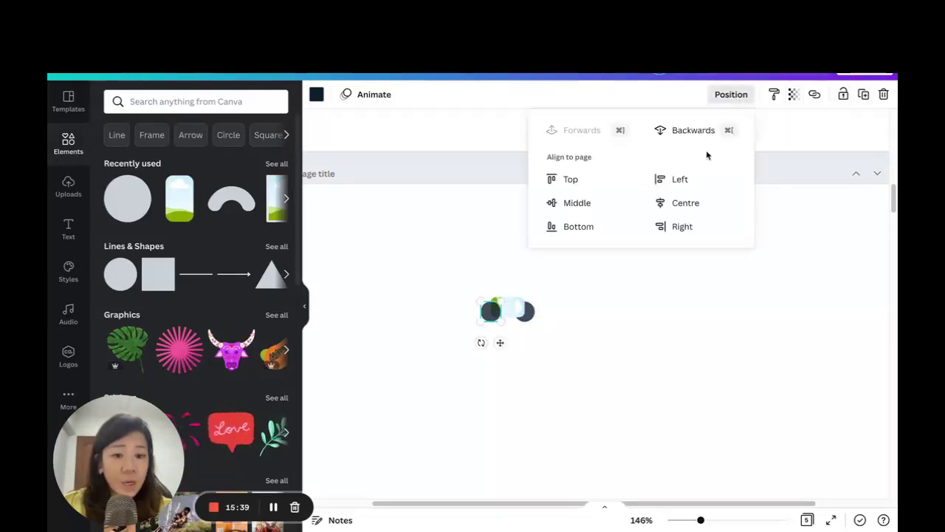
click(672, 130)
click(632, 312)
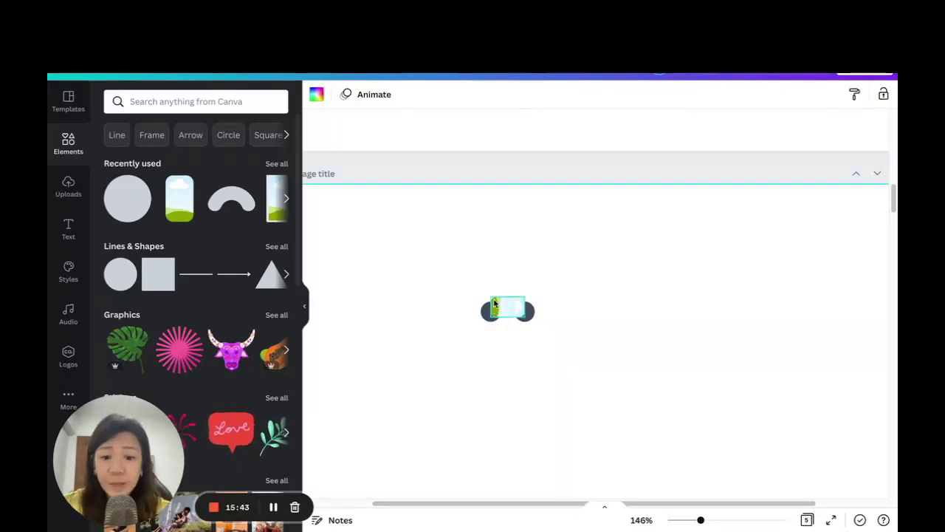
- Search the elements library for "gradient"
drag(699, 520, 705, 521)
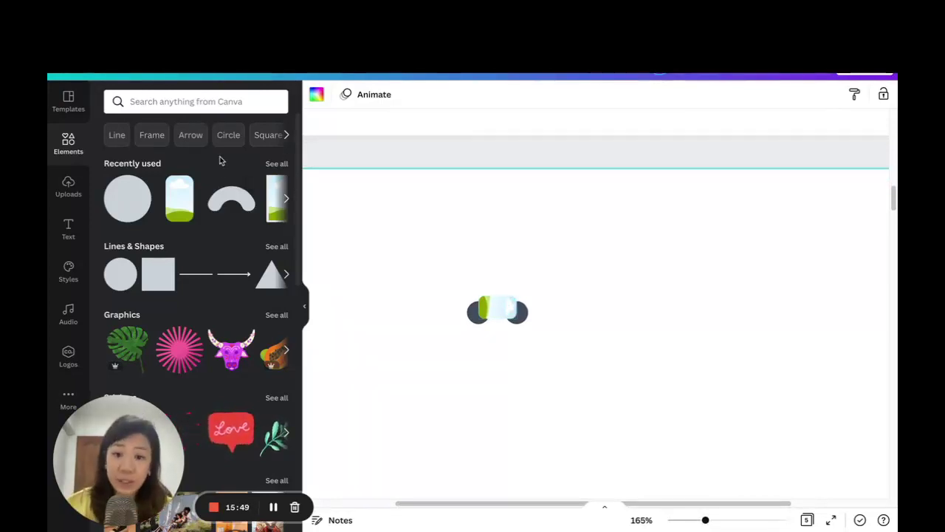
click(189, 103)
text(gardi)
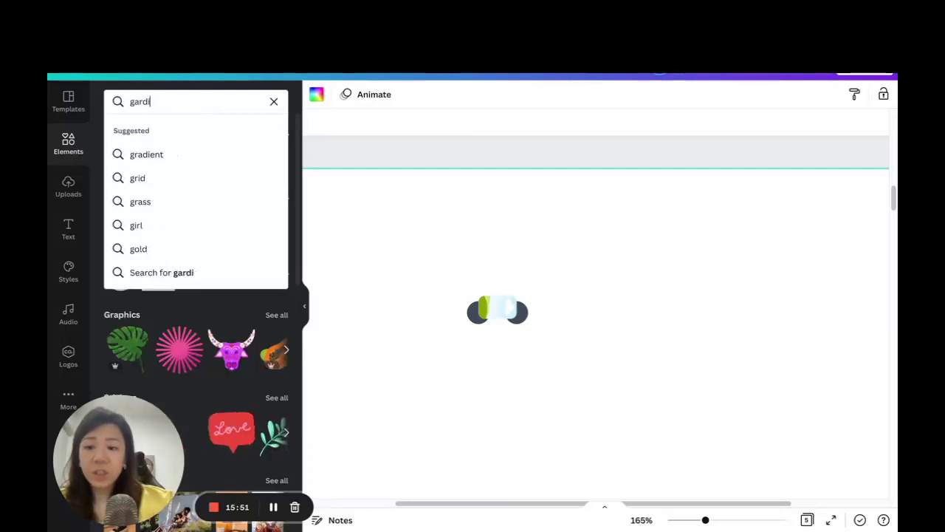
key(BackSpace)
key(BackSpace)
key(BackSpace)
text(radient)
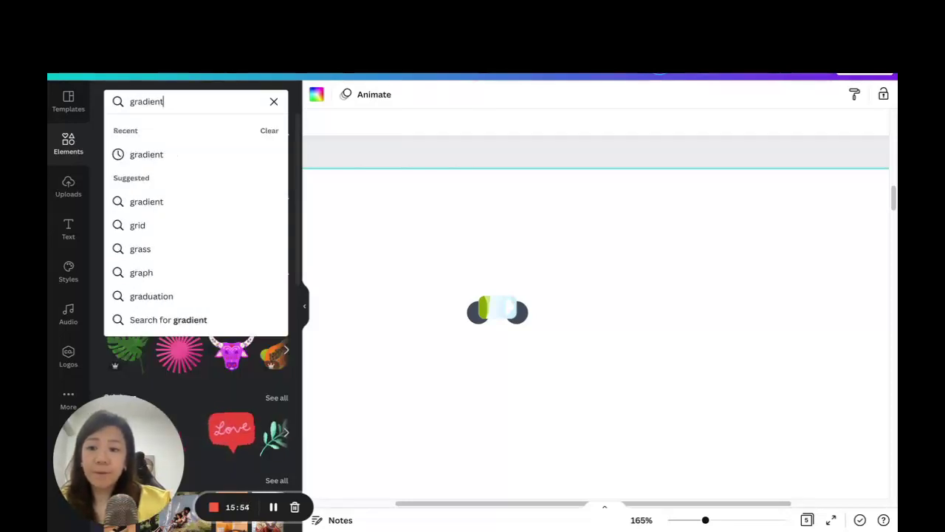
key(Return)
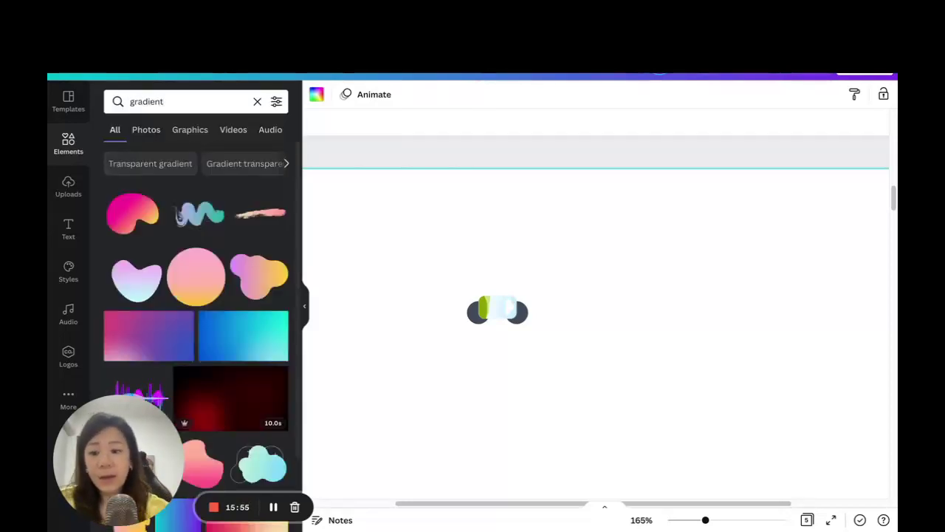
- Add the pink-to-yellow gradient image from the results to page 2 and fill the small frame with it
scroll(250, 293, down, 2)
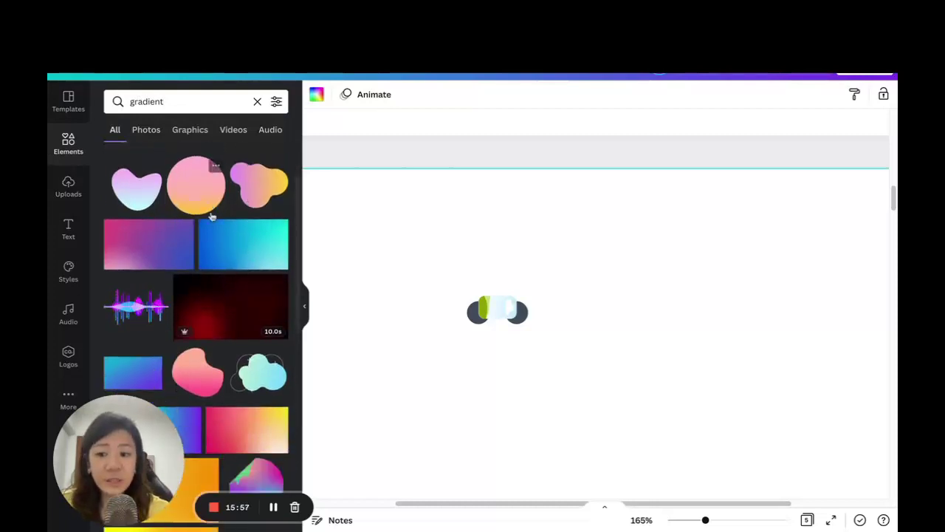
scroll(225, 244, down, 2)
scroll(221, 242, down, 1)
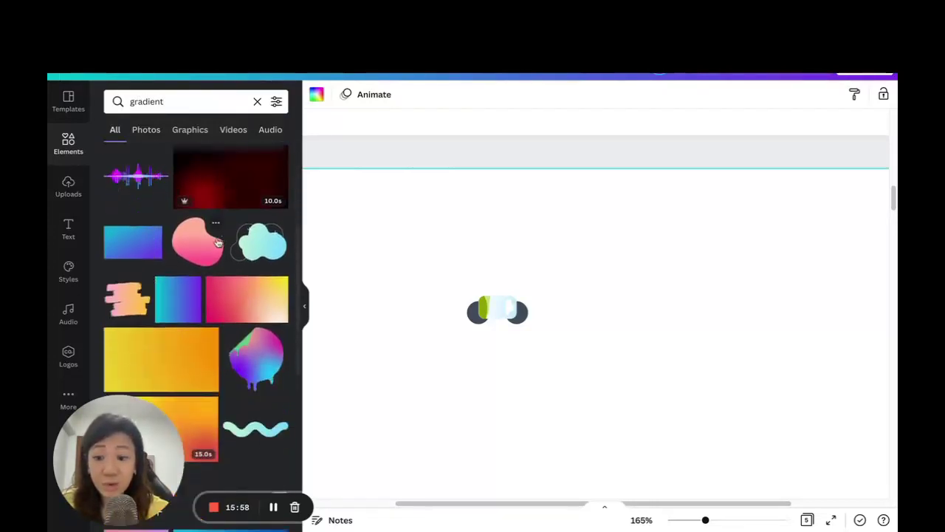
click(245, 307)
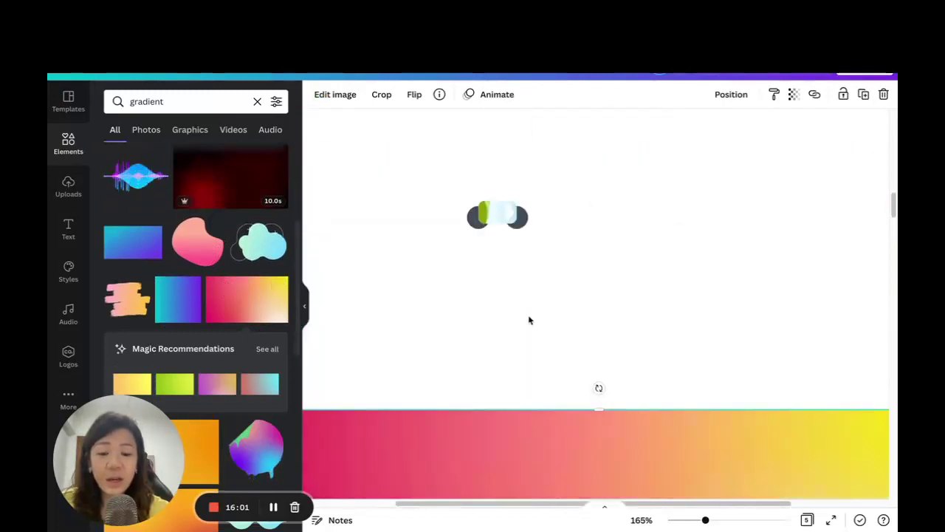
drag(515, 456, 500, 215)
- Group the gradient frame with its two navy holes and place a duplicate of the ring directly below it
drag(544, 245, 465, 199)
click(705, 94)
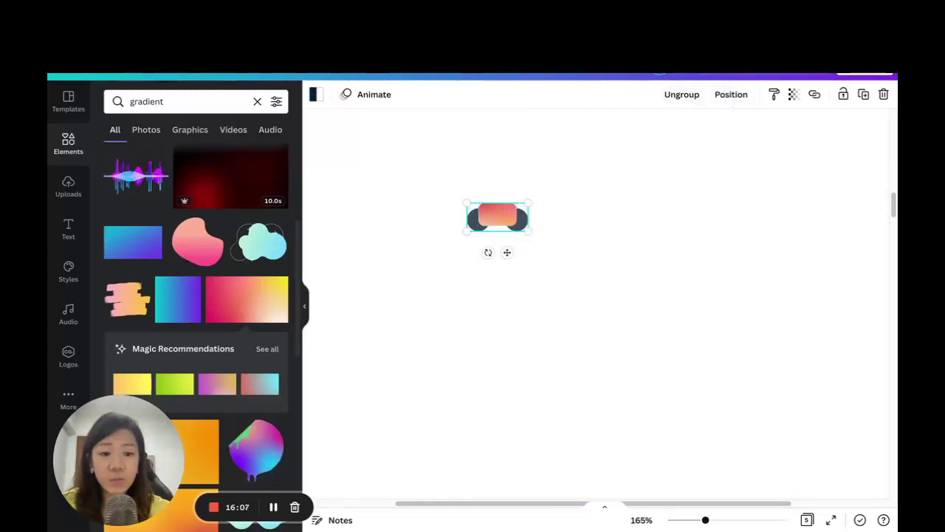
click(862, 95)
drag(519, 233, 499, 246)
- Duplicate the two rings below themselves, and repeat with all four to build an aligned column of eight rings
click(532, 308)
drag(532, 308, 452, 195)
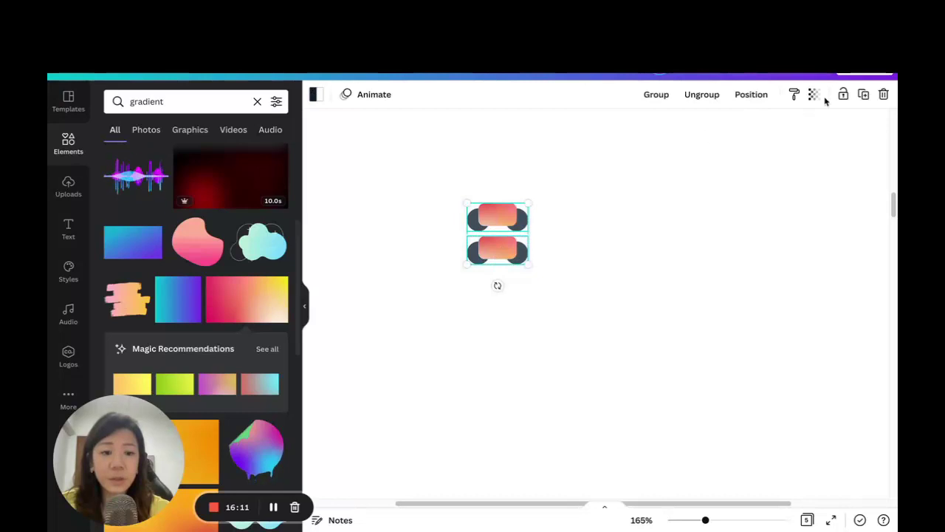
click(865, 94)
drag(507, 291, 500, 282)
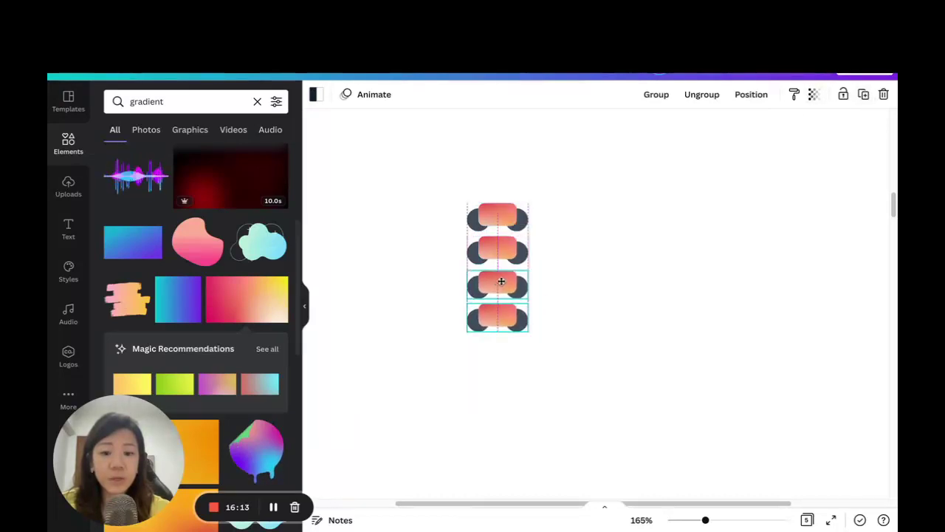
drag(439, 159, 536, 338)
click(862, 101)
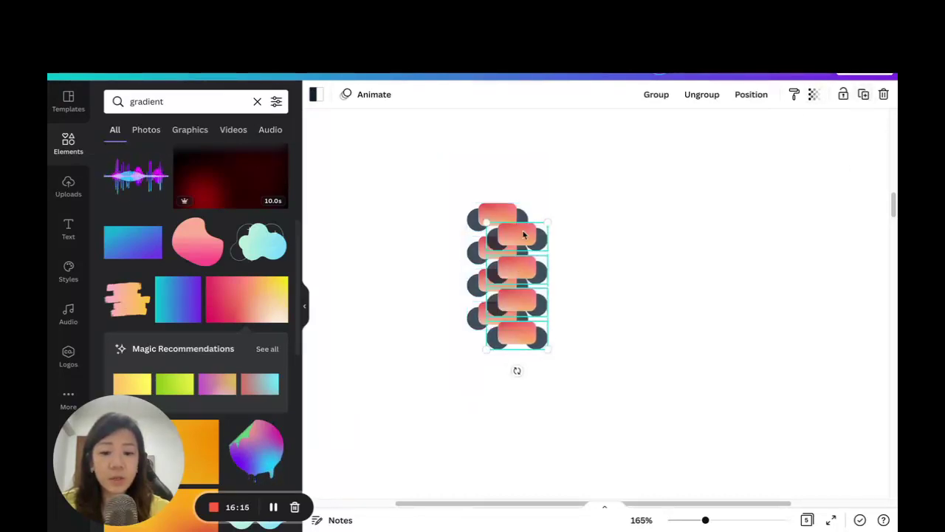
drag(512, 241, 490, 351)
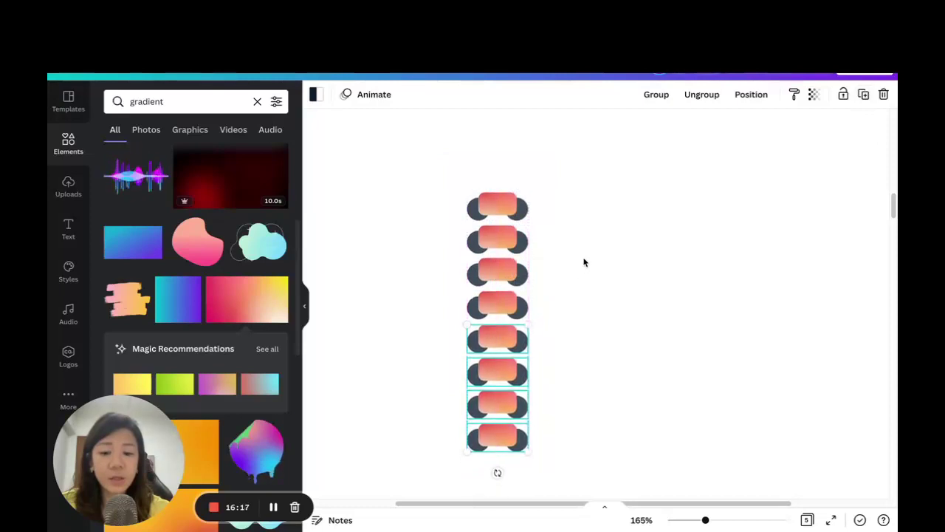
- Duplicate the whole column of eight rings and place the copy directly beneath it
scroll(584, 261, down, 2)
drag(415, 120, 591, 420)
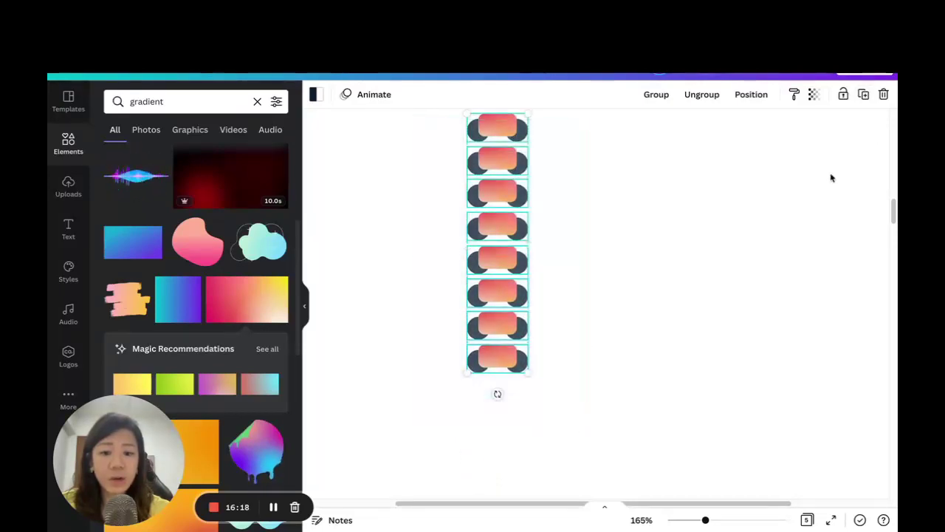
click(862, 94)
drag(499, 138, 487, 391)
- Group all the gradient rings into one strip and paste a copy along the left edge of the page 3 mockup
scroll(569, 454, down, 6)
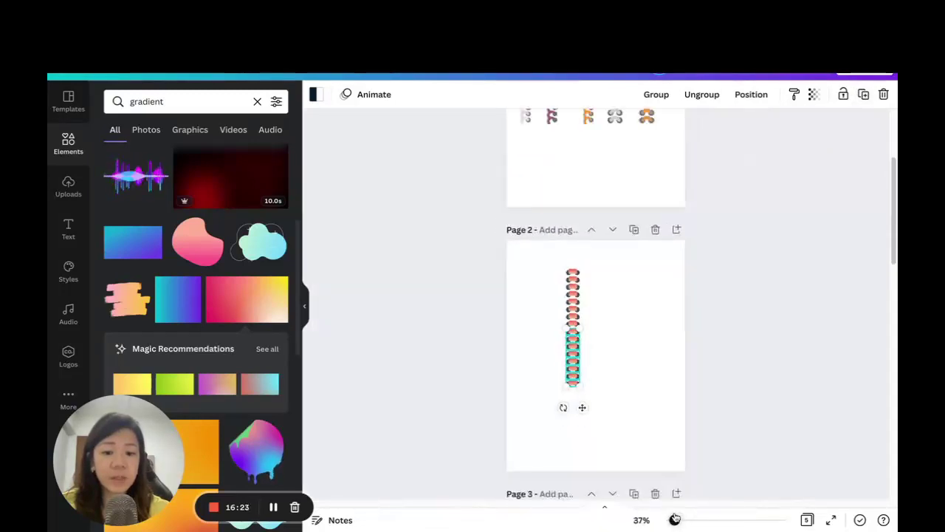
scroll(655, 372, up, 2)
click(596, 459)
drag(597, 459, 492, 227)
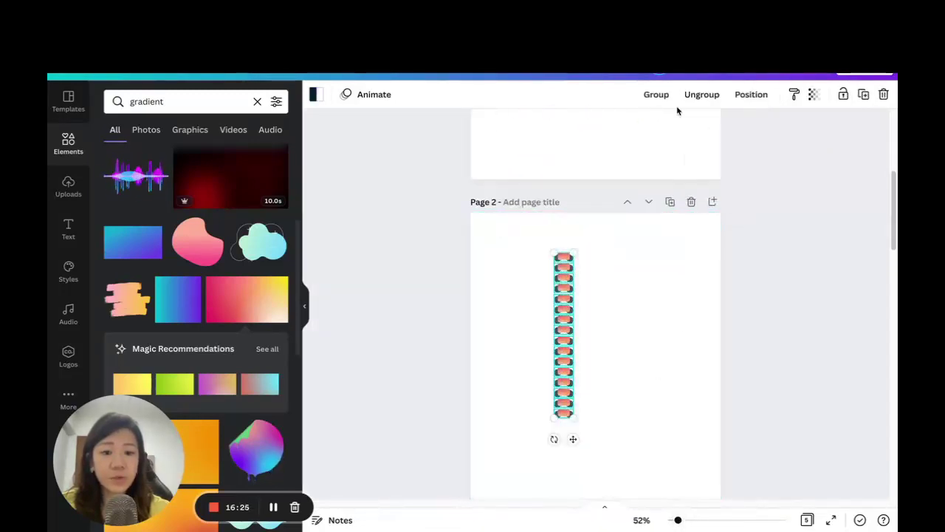
click(656, 95)
scroll(574, 428, down, 5)
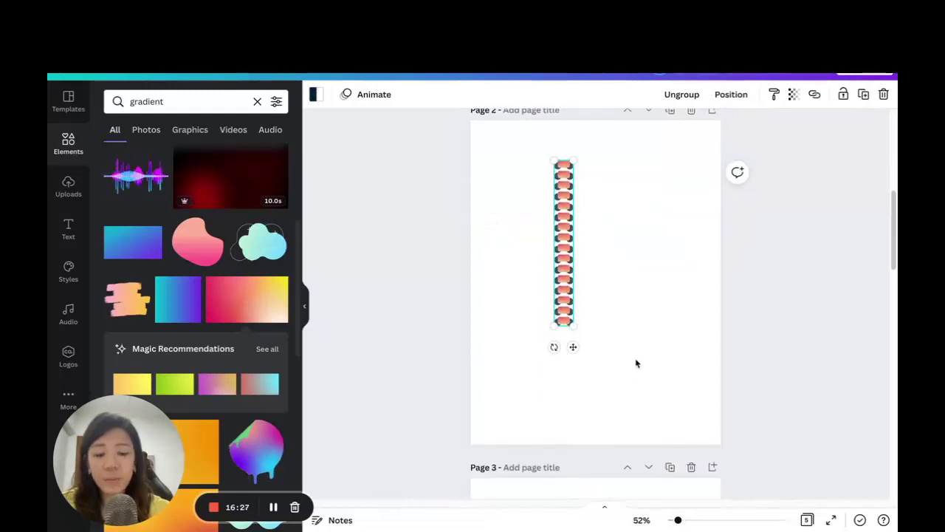
key(ctrl+v)
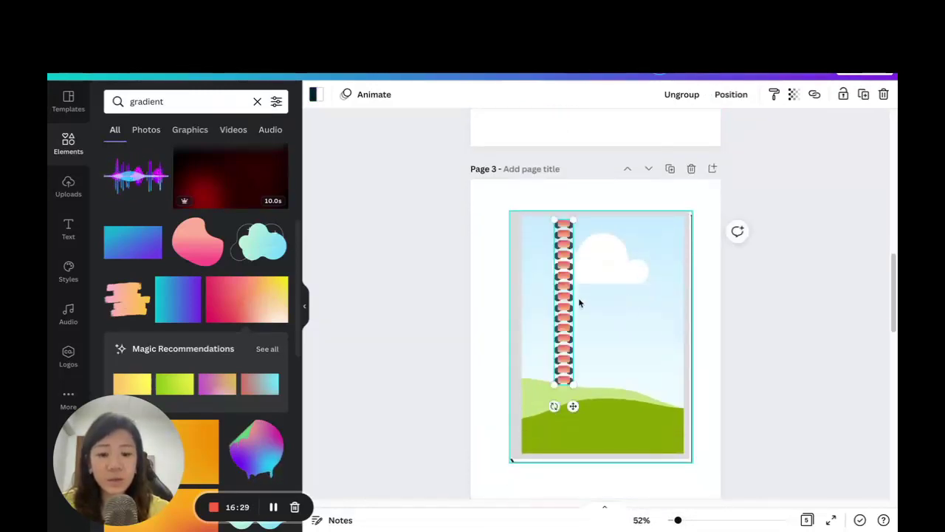
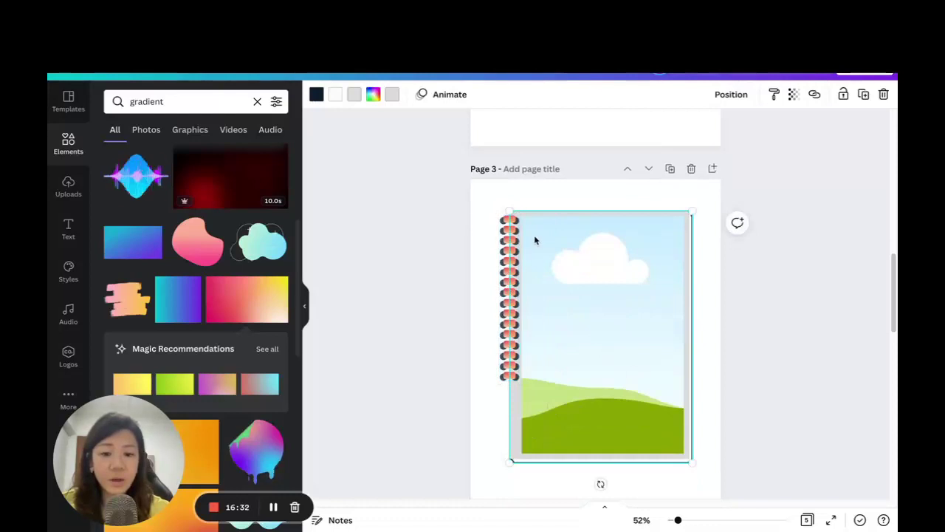
- Delete the old binder rings between the two planner pages on page 5
scroll(509, 259, down, 2)
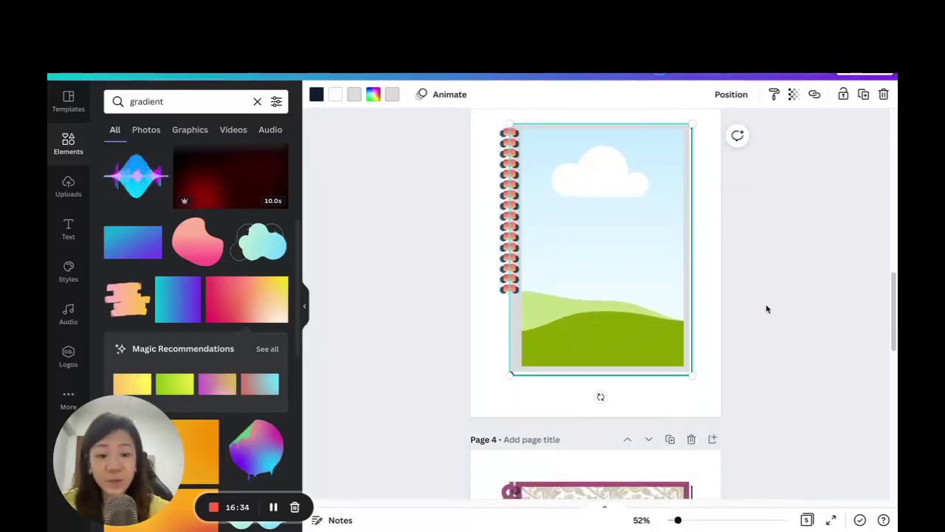
scroll(766, 308, down, 15)
scroll(651, 340, up, 3)
scroll(651, 340, down, 1)
click(610, 436)
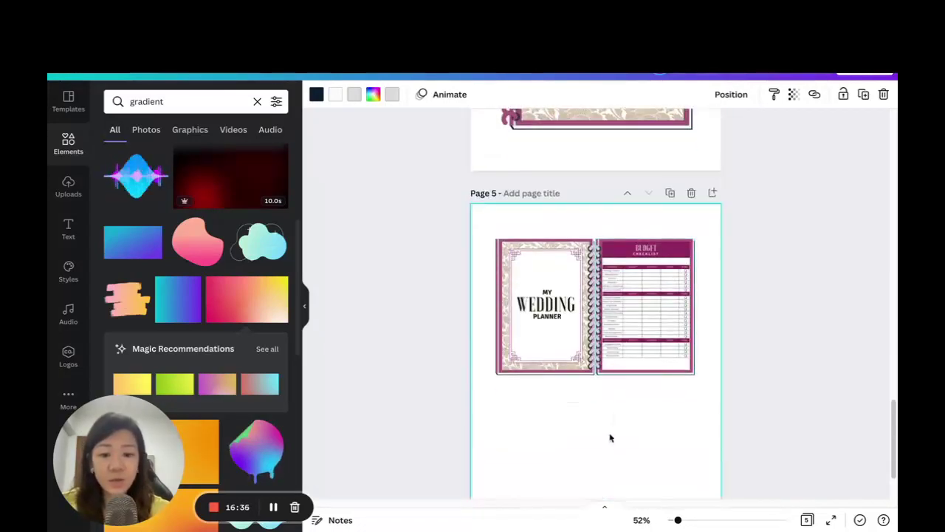
click(561, 325)
click(883, 94)
click(842, 126)
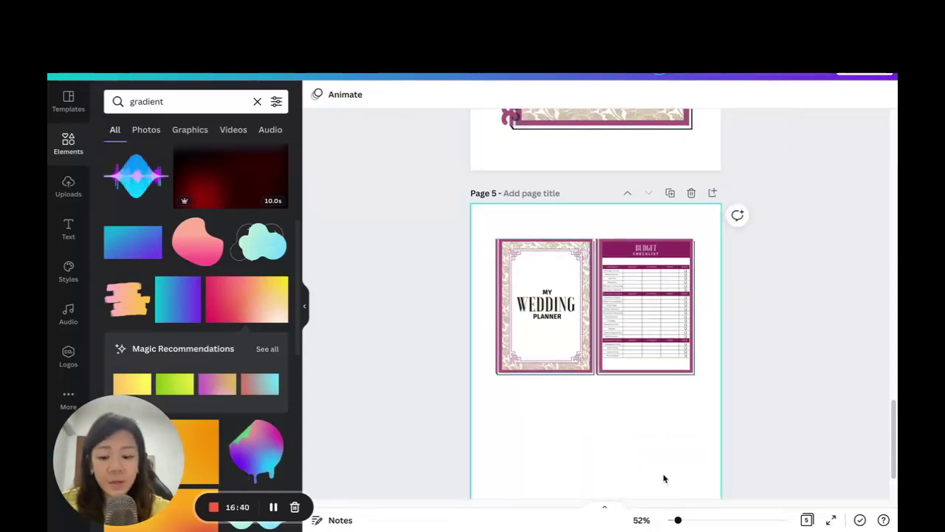
- Paste the gradient ring strip onto page 5 and place it over the gap between the two planner pages
key(ctrl+z)
click(563, 364)
drag(564, 365, 595, 379)
drag(678, 519, 692, 520)
scroll(614, 452, down, 5)
drag(595, 316, 596, 275)
- Resize the ring strip to fit the planner's height and centre it between the two pages
scroll(665, 359, up, 5)
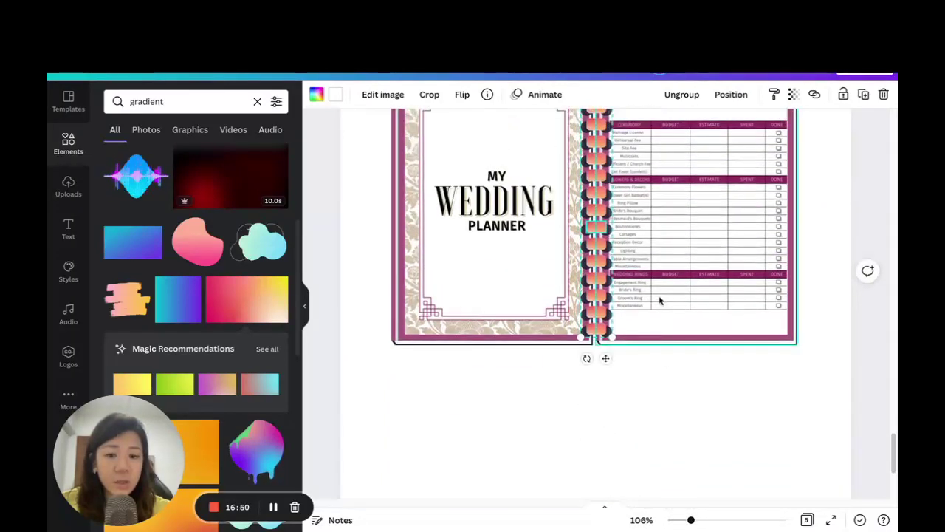
drag(611, 190, 609, 209)
drag(606, 408, 605, 401)
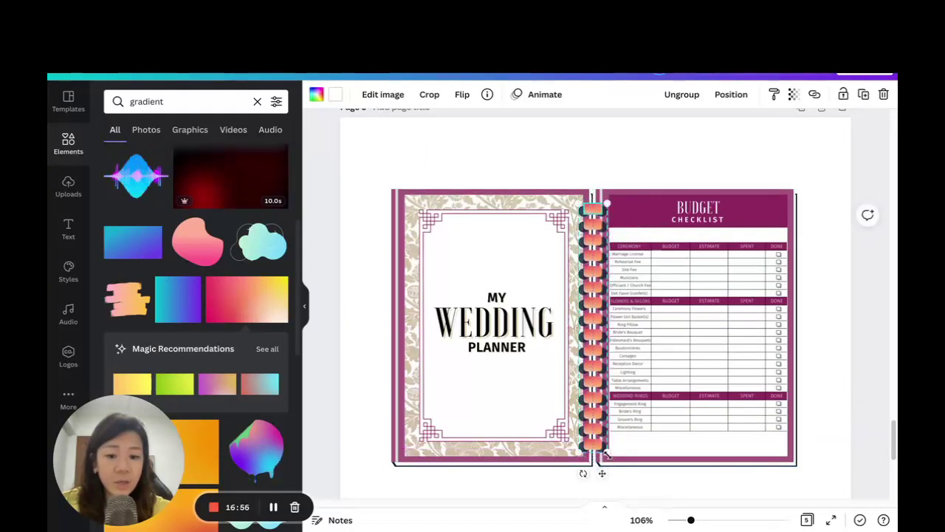
click(648, 168)
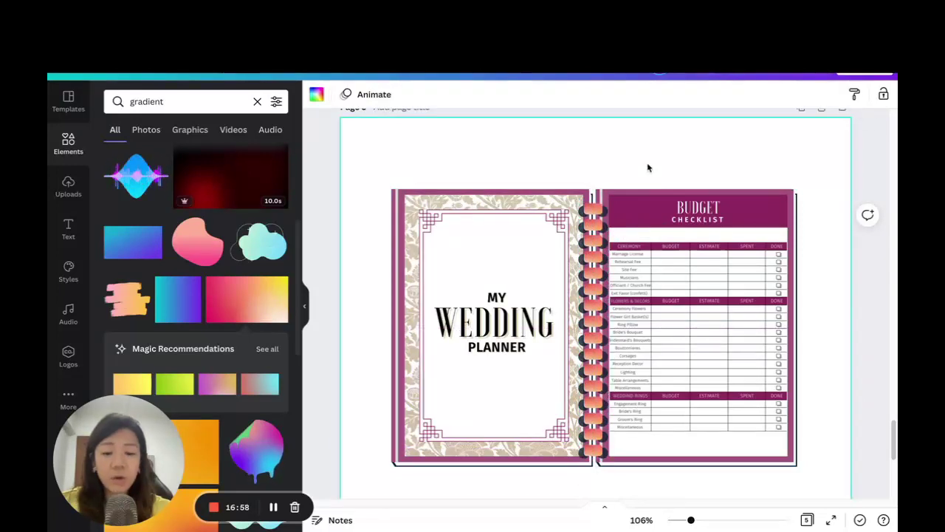
click(607, 222)
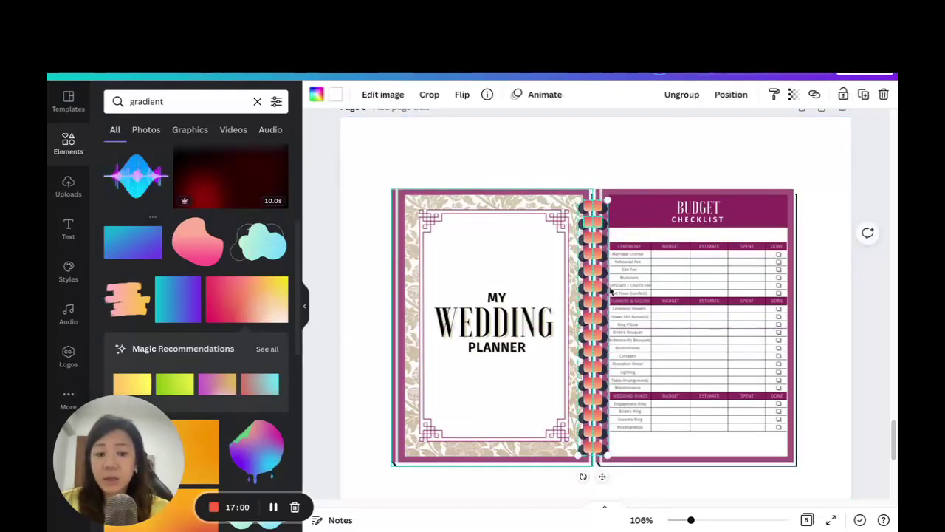
- Fill the two planner pages with uploaded colouring pages, the gymnast on the left and the swimmer on the right
click(68, 186)
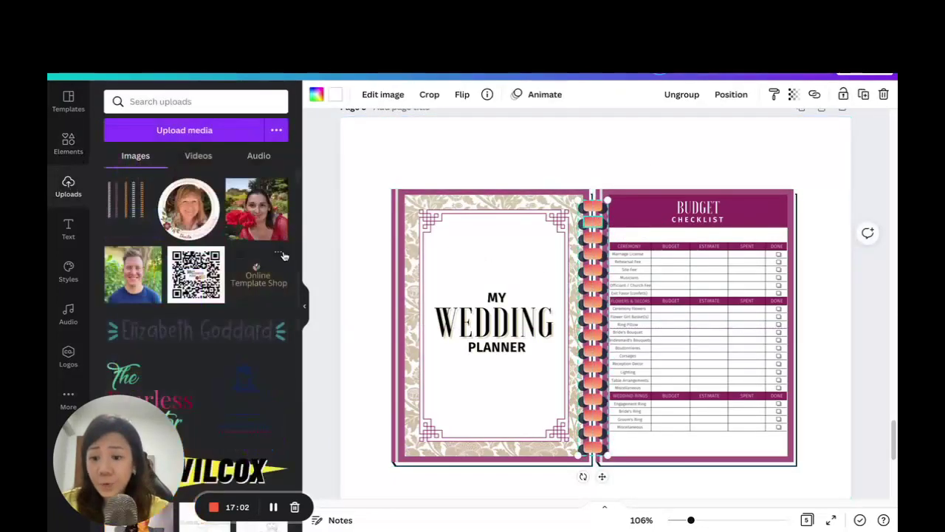
scroll(228, 311, down, 15)
scroll(232, 303, down, 5)
scroll(234, 302, down, 20)
scroll(238, 306, down, 20)
scroll(238, 306, down, 20)
scroll(240, 310, up, 1)
click(258, 354)
drag(200, 348, 665, 325)
- Recolour the purple borders of both planner pages to Light Gray #dbdbdb
click(429, 191)
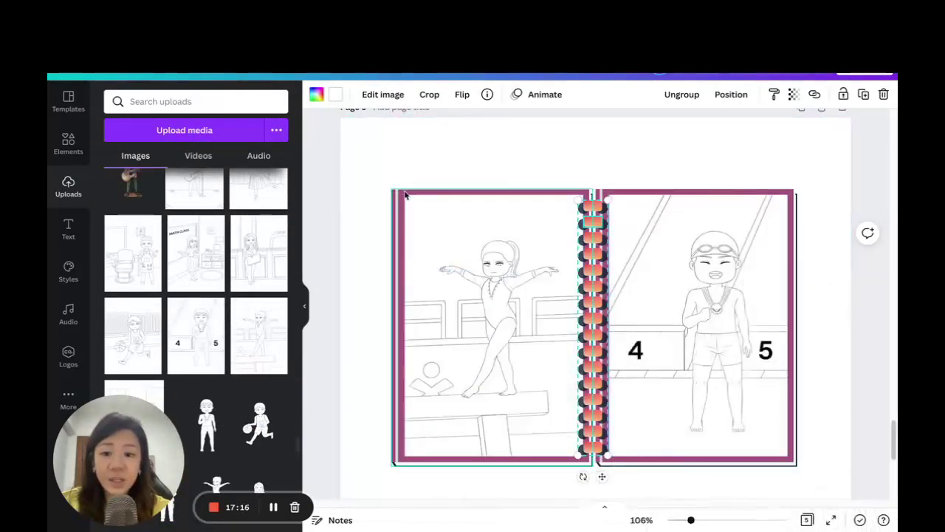
click(354, 94)
click(242, 163)
key(Tab)
click(244, 155)
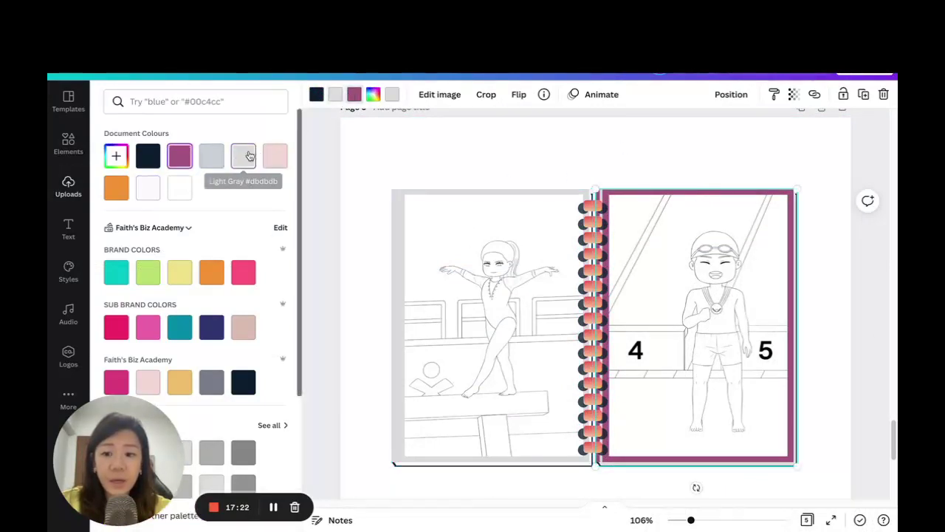
click(244, 152)
click(694, 166)
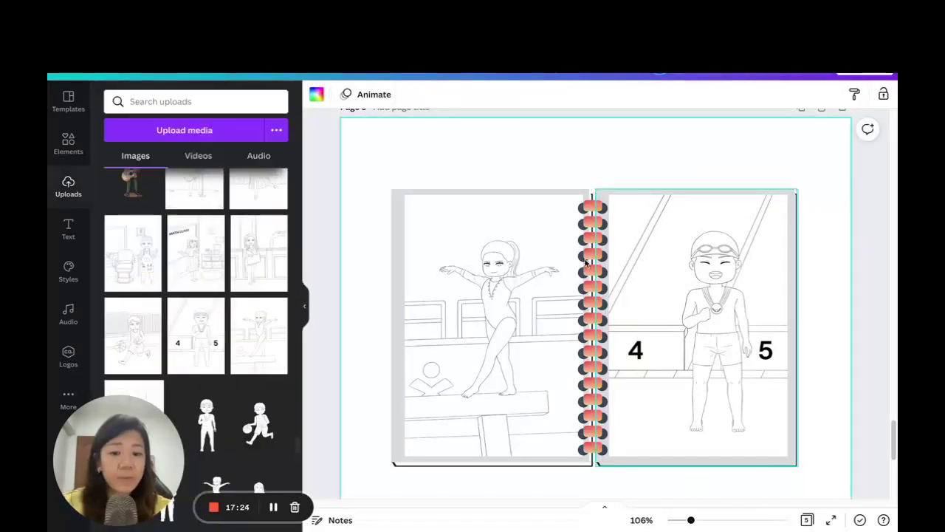
- Shrink the ring strip at the spine and place a duplicate directly below it to extend the binding
click(600, 434)
drag(602, 447, 593, 396)
click(864, 96)
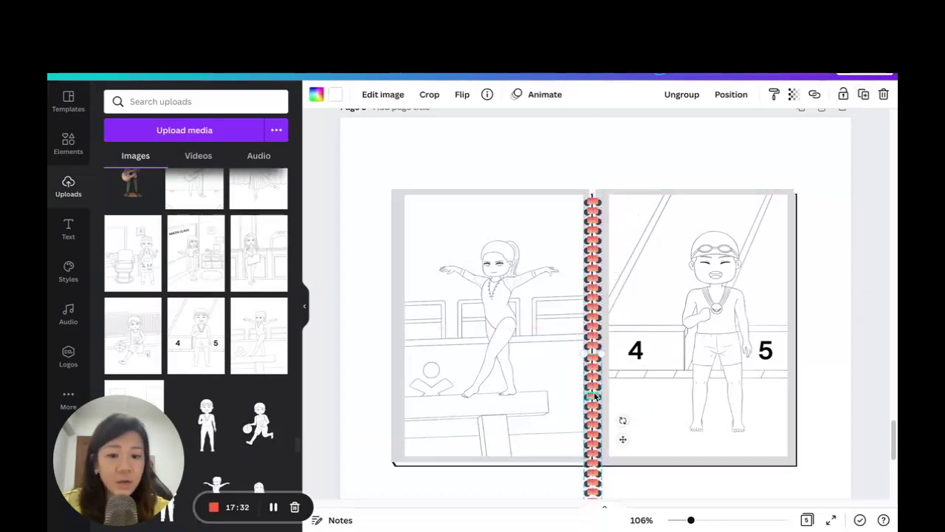
scroll(699, 312, down, 3)
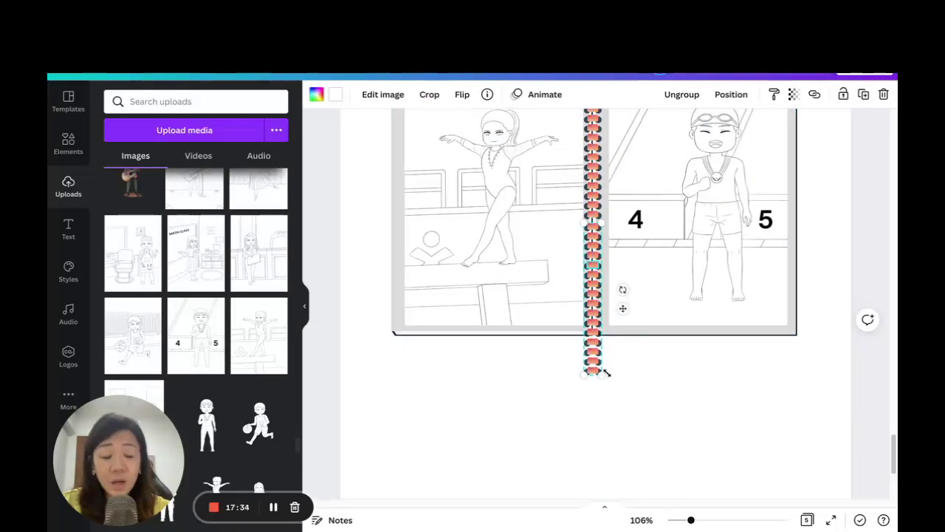
- Ungroup the lower ring strip and delete the rings that hang past the planner's bottom edge
click(676, 95)
click(648, 392)
drag(634, 388, 581, 334)
click(633, 416)
drag(620, 395, 585, 356)
key(Delete)
click(594, 353)
key(Delete)
click(595, 338)
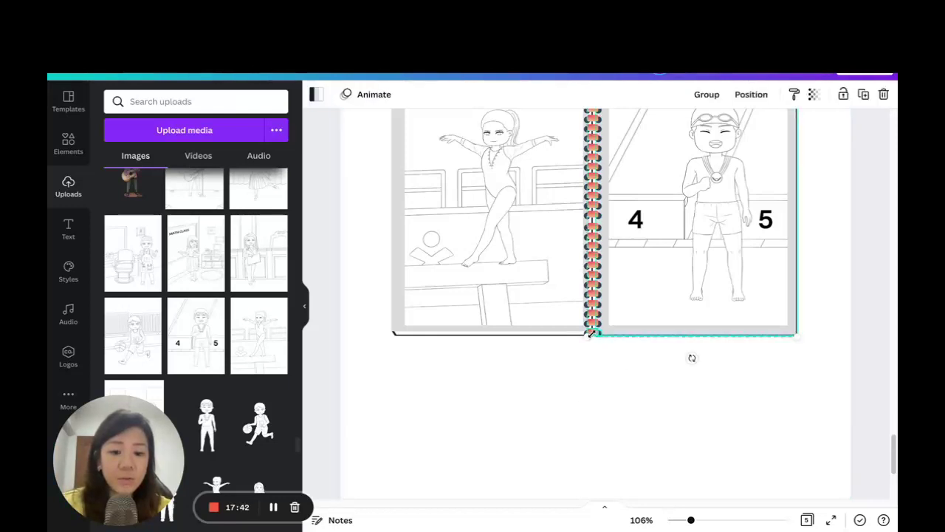
key(Delete)
key(ctrl+z)
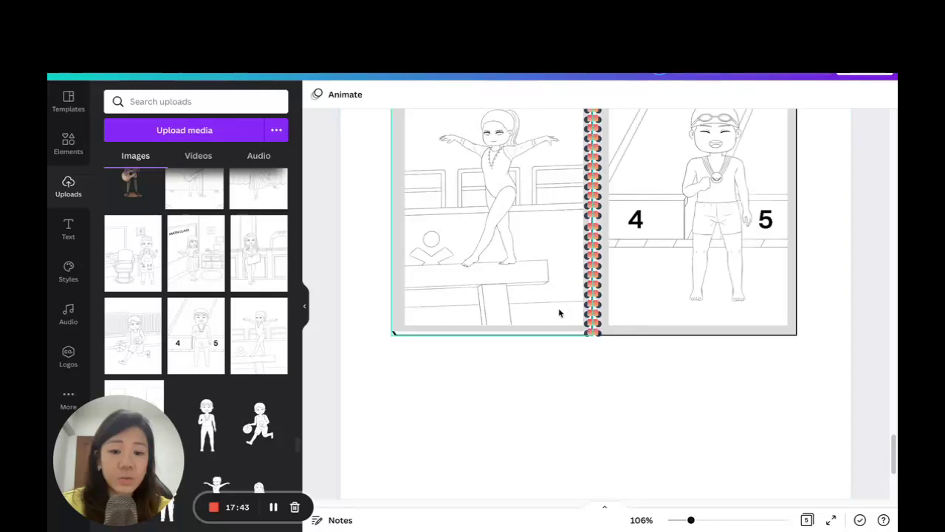
- Delete the leftover pieces of the lowest ring overlapping the bottom edge of the planner spread's spine
click(593, 334)
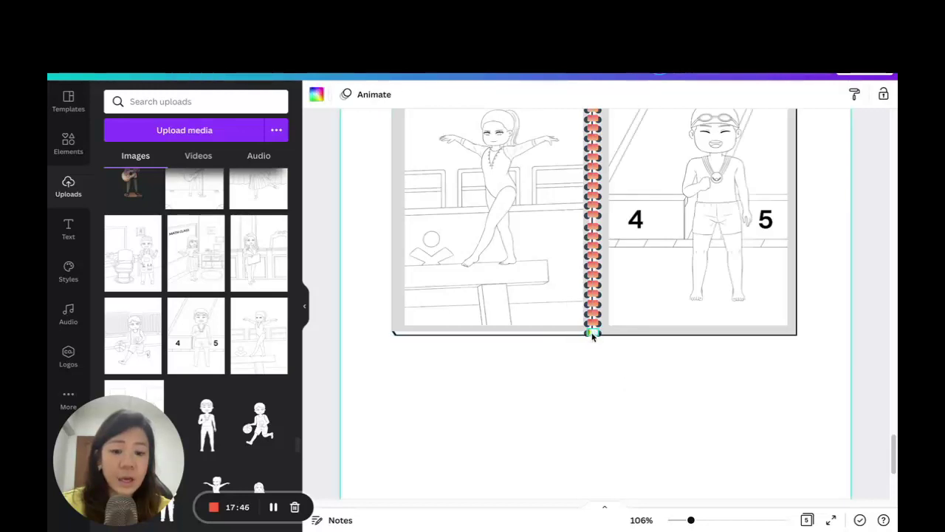
click(587, 334)
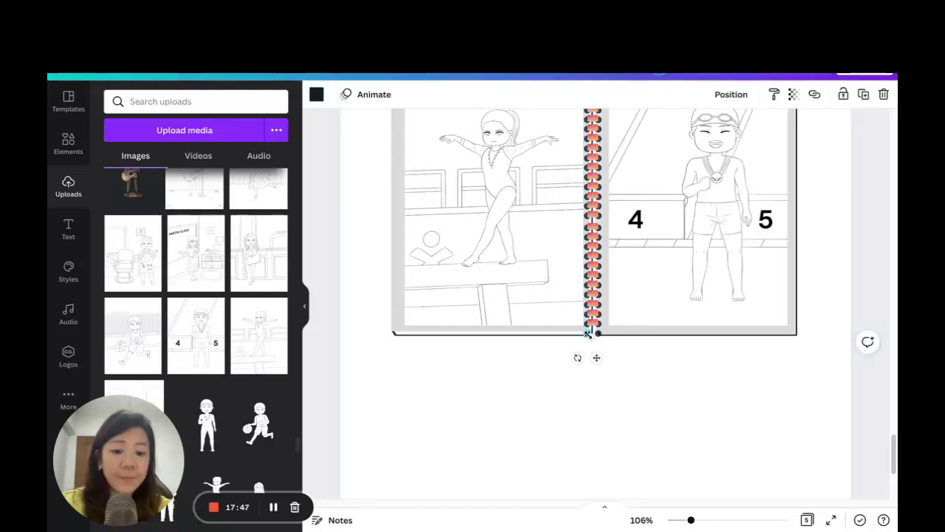
click(618, 382)
- Review the finished planner spread and the earlier ring and mockup pages, and show all pages together as a thumbnail overview
scroll(618, 377, up, 2)
scroll(804, 207, down, 3)
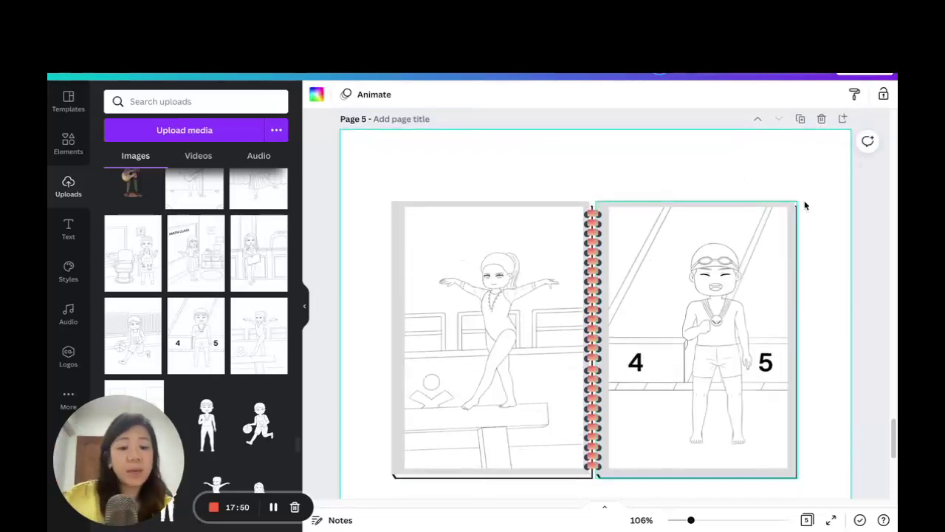
scroll(831, 233, up, 10)
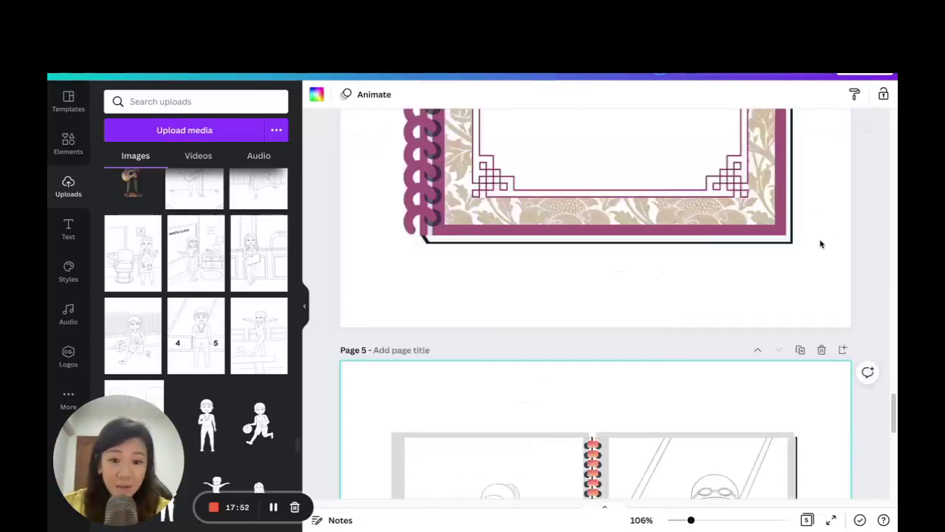
scroll(815, 225, up, 5)
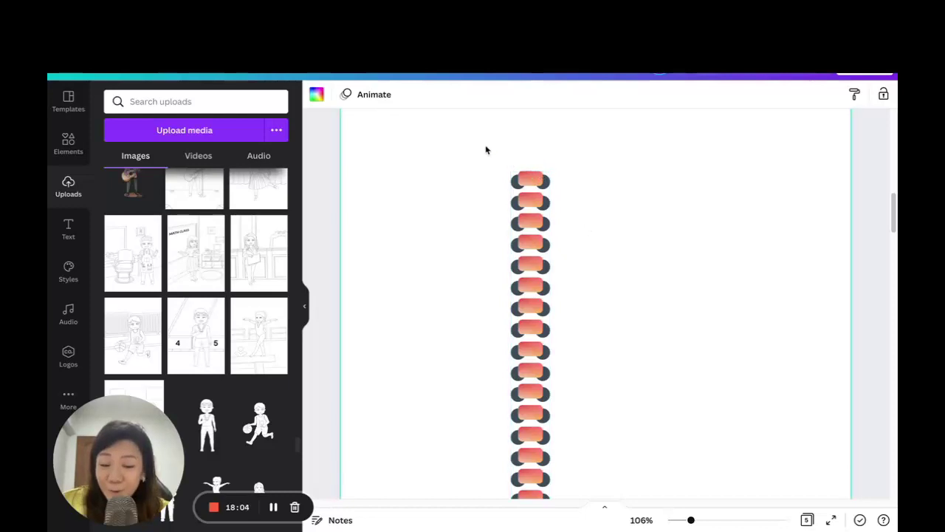
scroll(581, 211, down, 15)
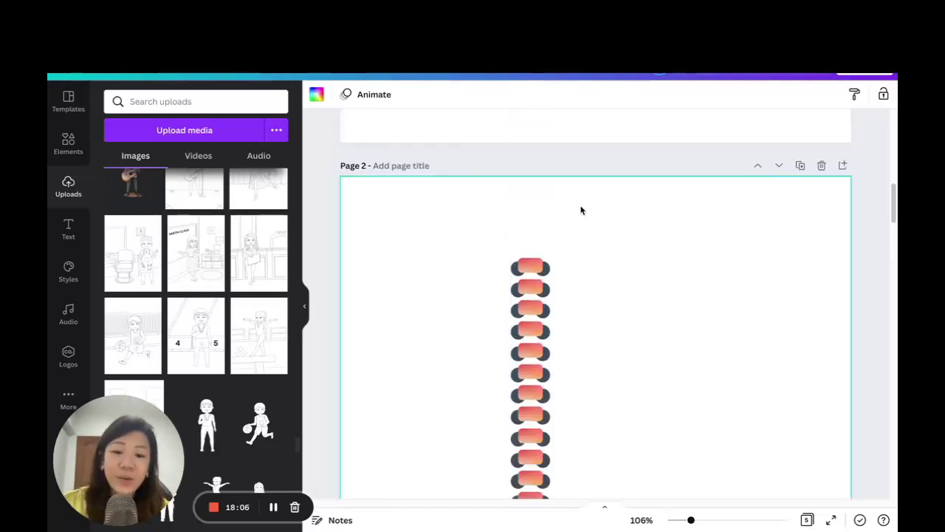
scroll(582, 211, down, 10)
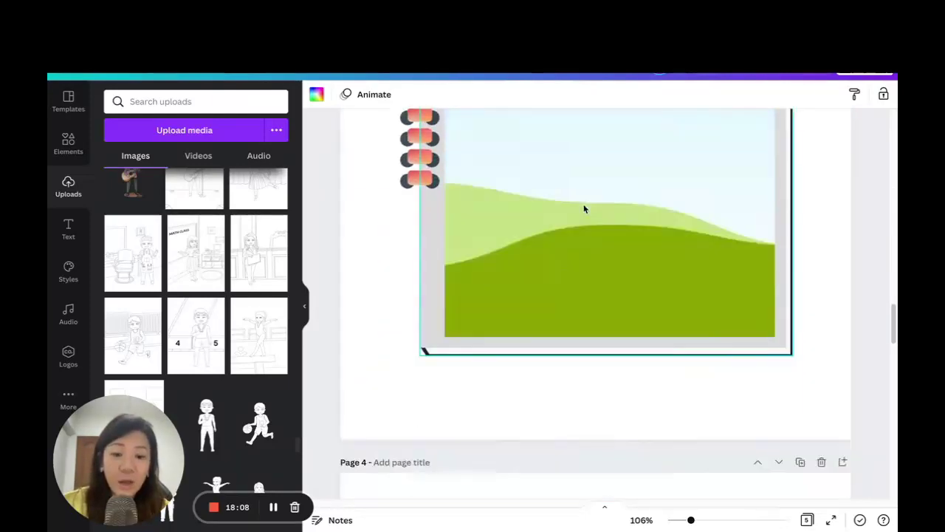
scroll(584, 209, up, 5)
scroll(587, 205, down, 1)
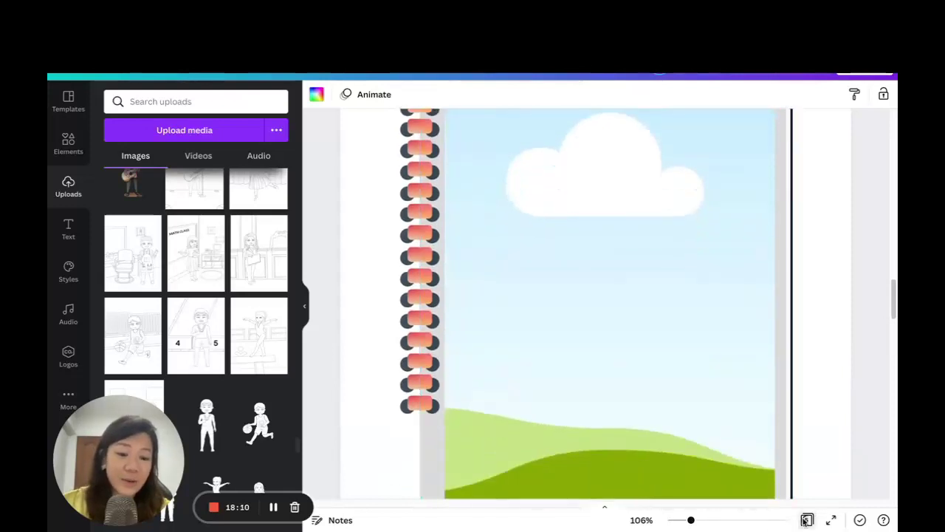
click(807, 520)
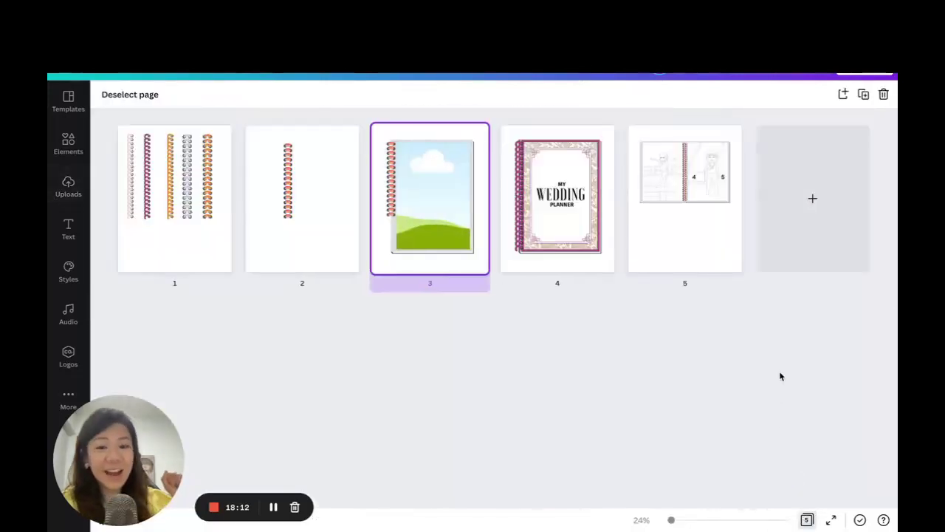